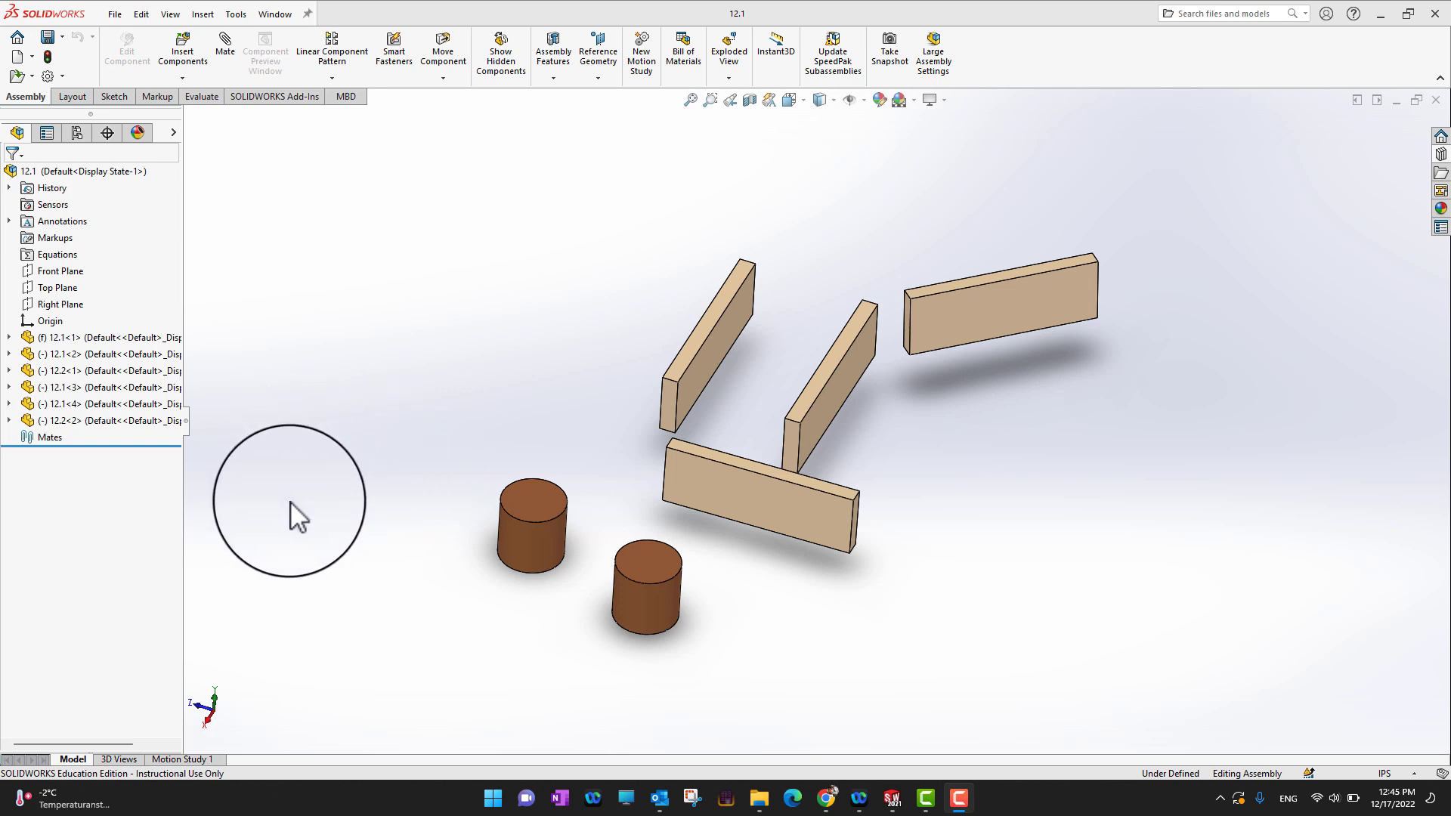
# - Examine the components in the assembly tree, comparing the fixed board 12.1<1> with the floating parts
pyautogui.click(311, 456)
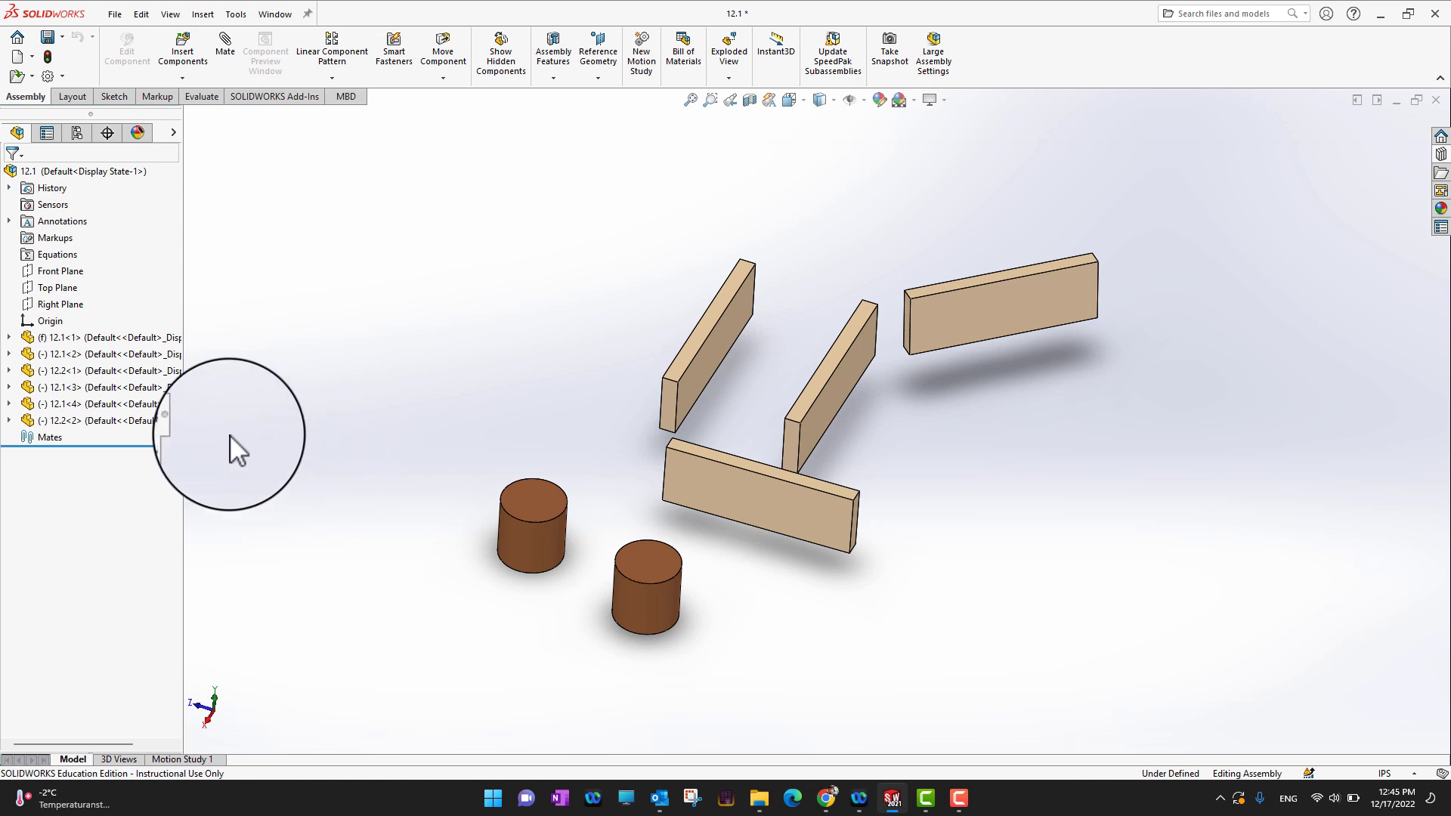
pyautogui.click(78, 338)
pyautogui.click(83, 354)
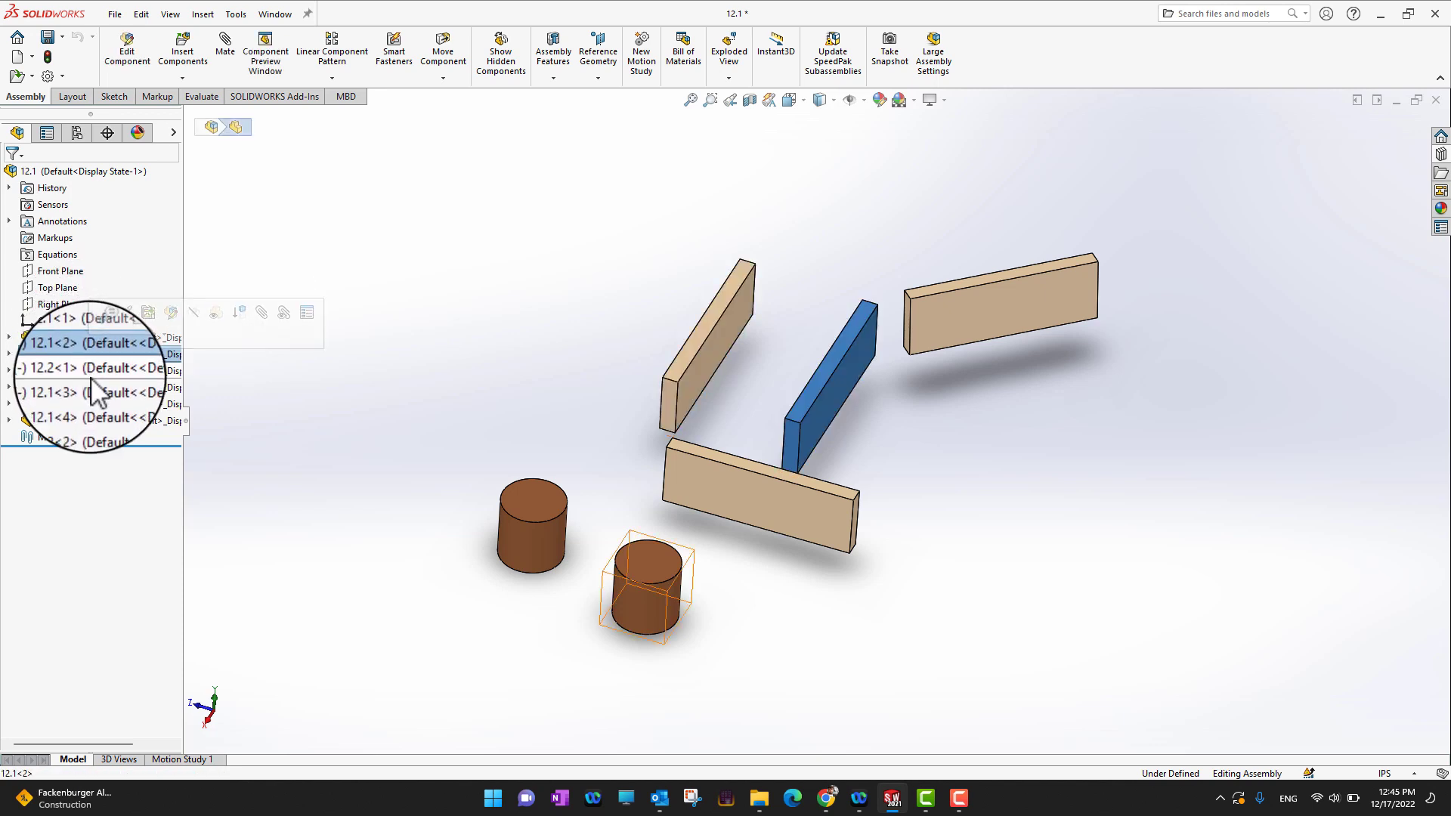
pyautogui.click(91, 375)
pyautogui.click(307, 447)
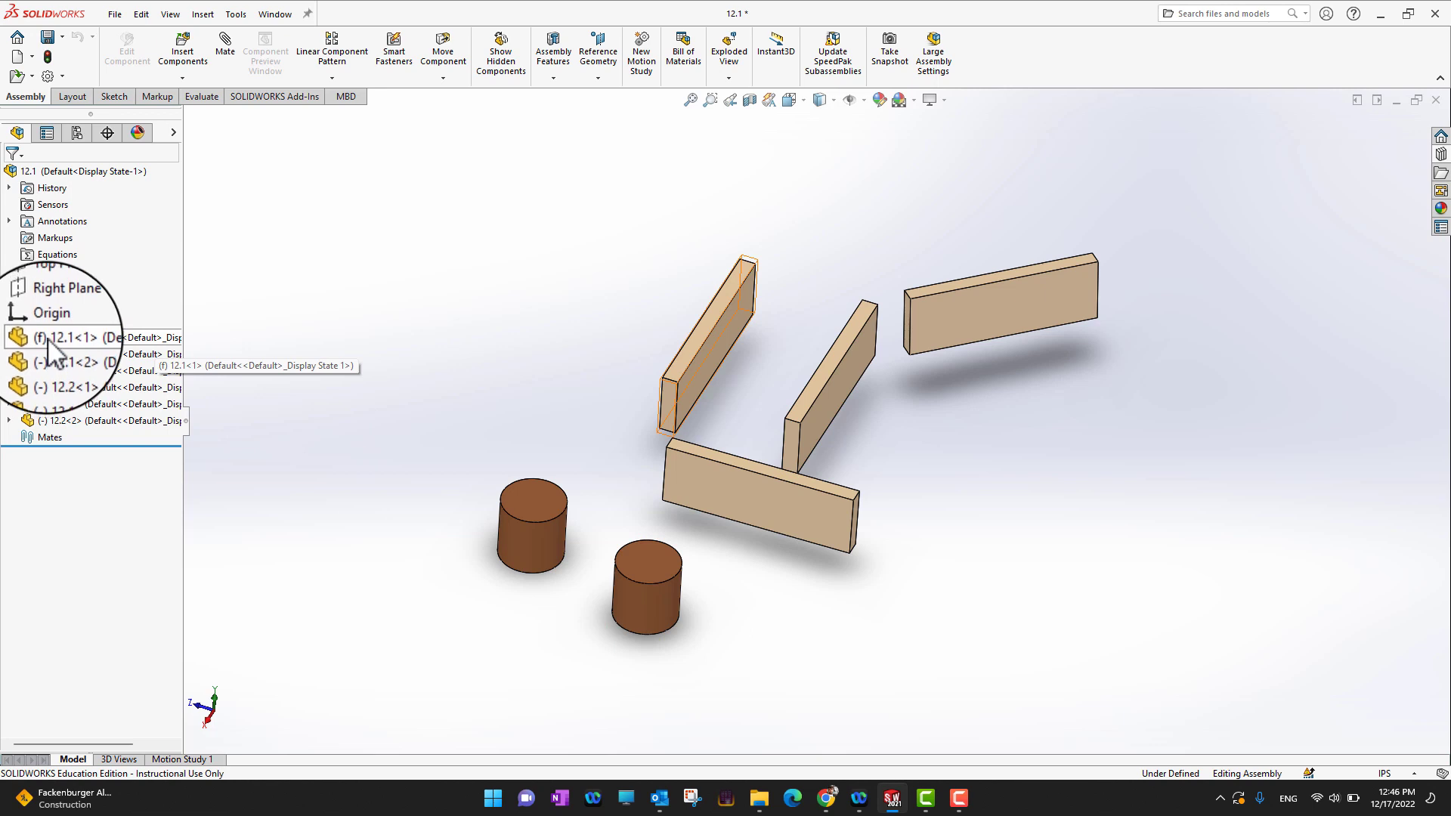
pyautogui.click(50, 340)
pyautogui.click(276, 435)
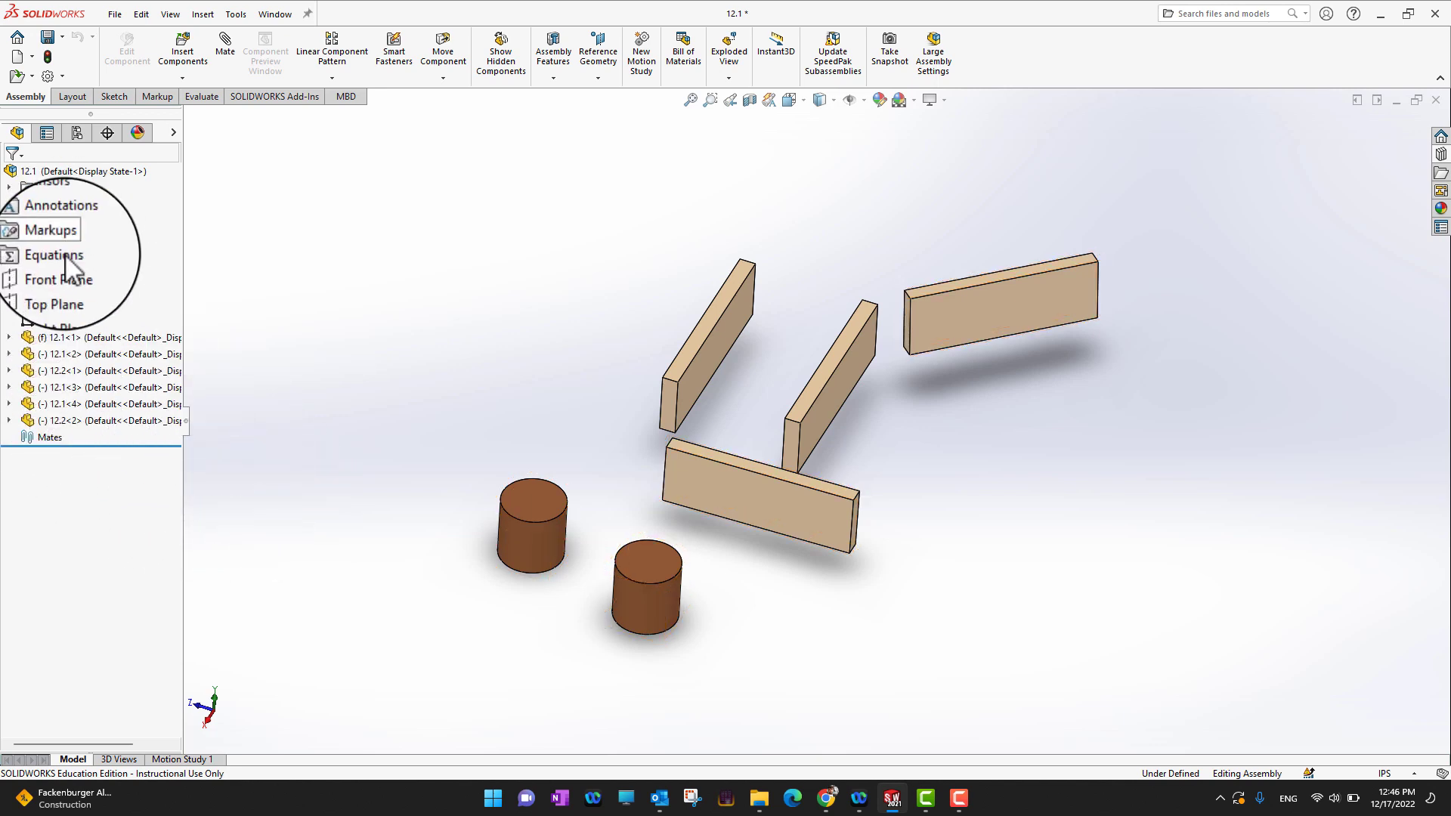
pyautogui.click(78, 338)
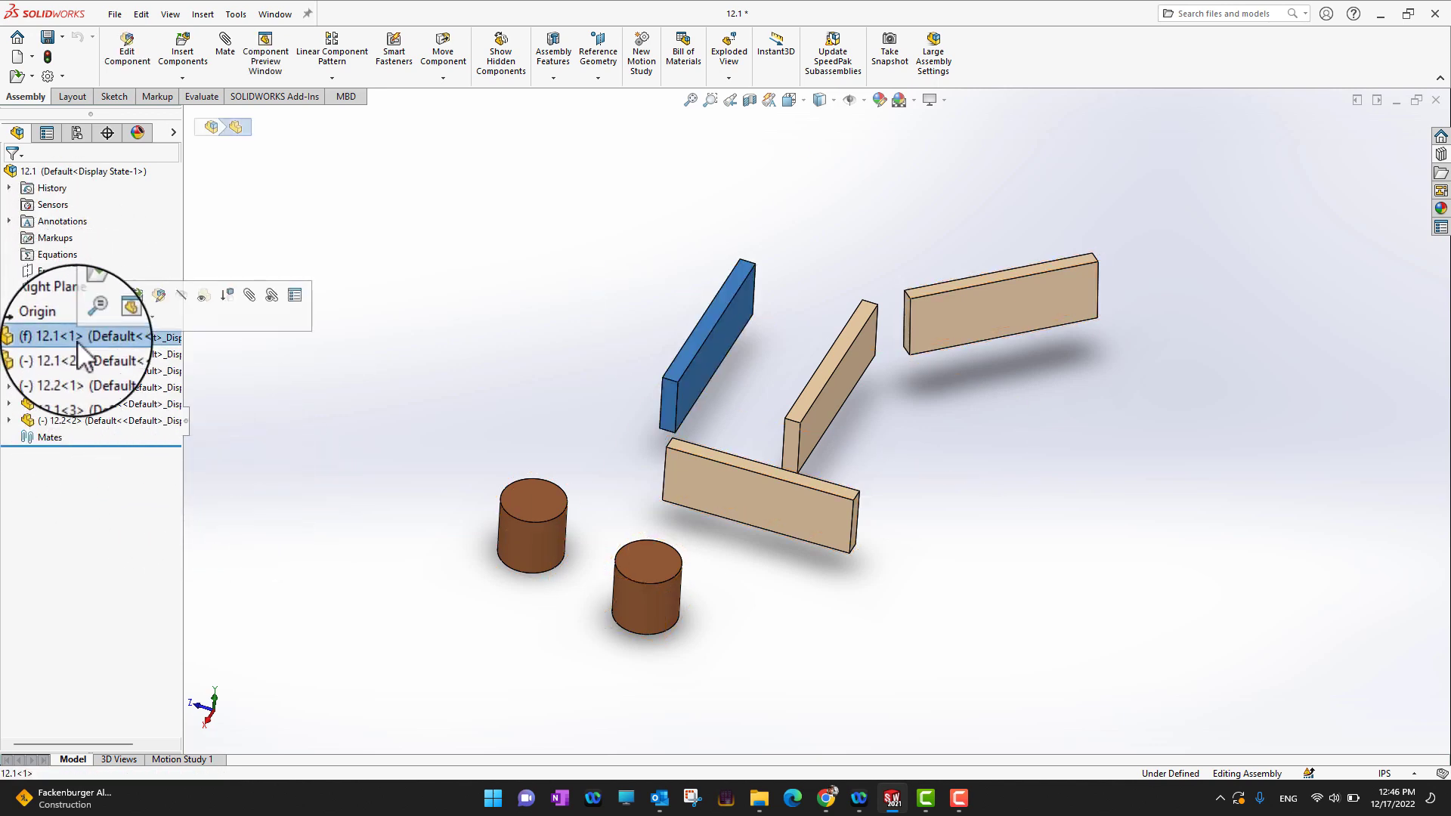
pyautogui.click(274, 533)
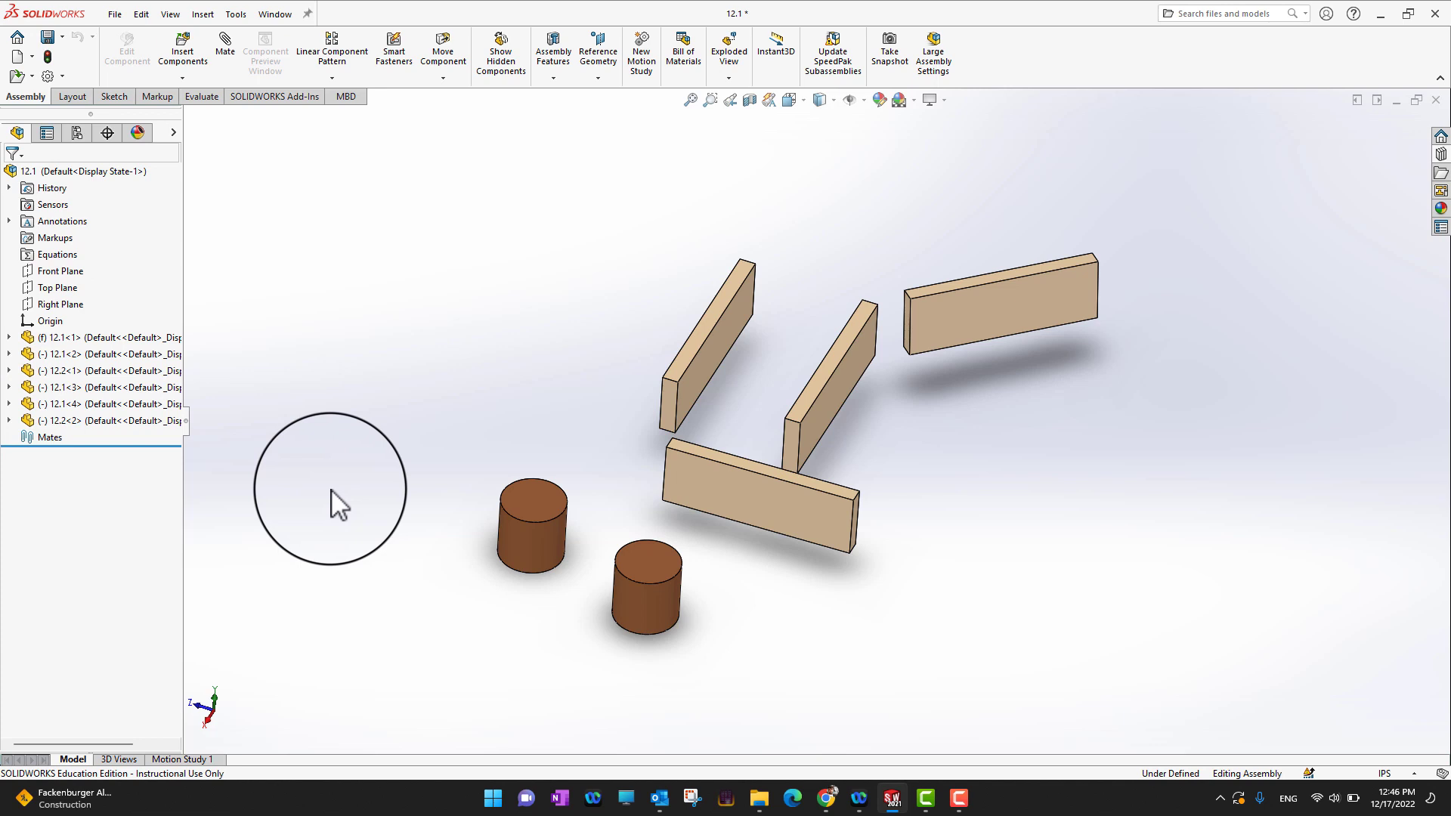
# - Add coincident mates in multiple mate mode between the top face of fixed board 12.1<1> and the top faces of the other three boards
pyautogui.click(225, 53)
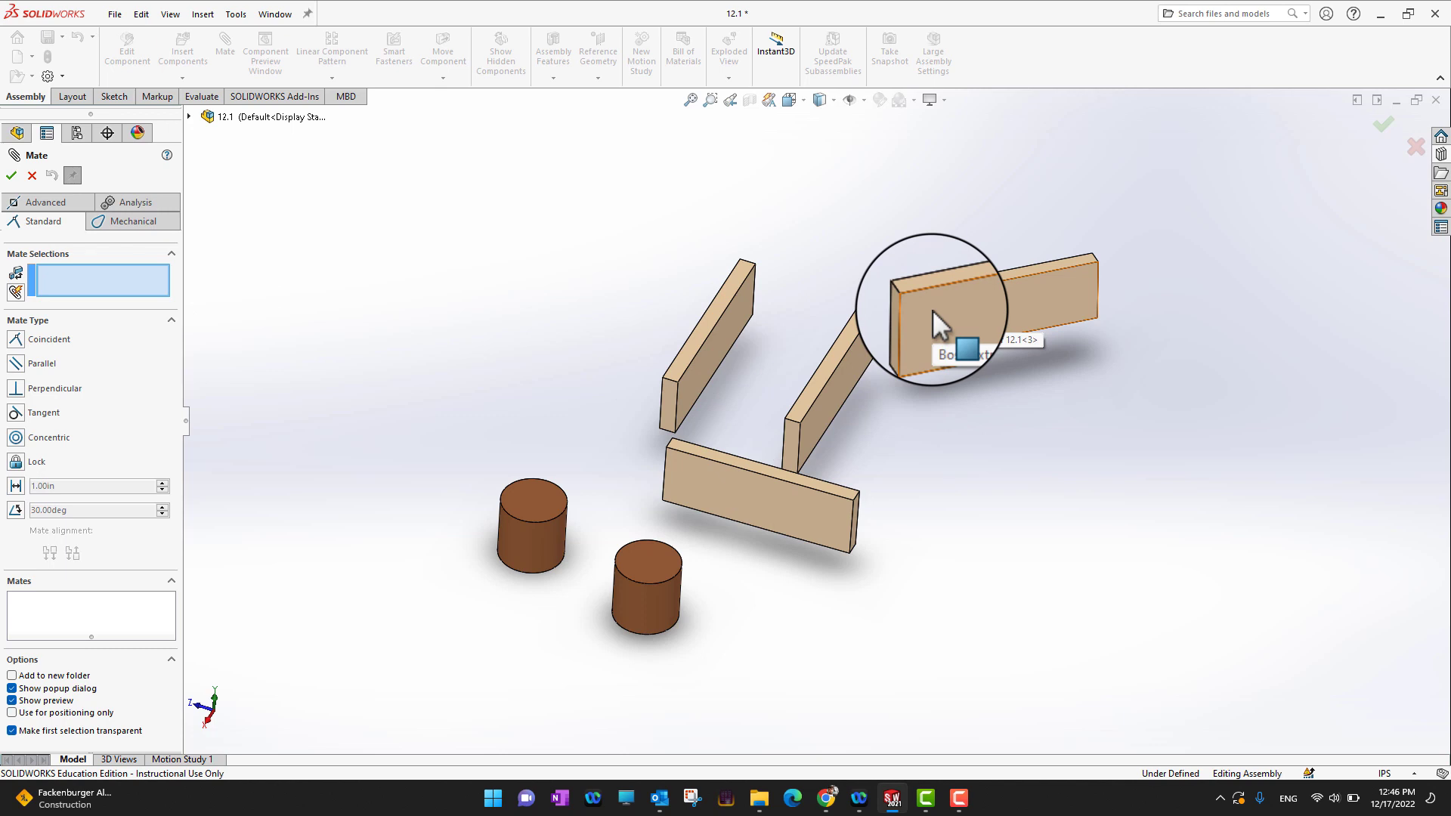
pyautogui.click(18, 294)
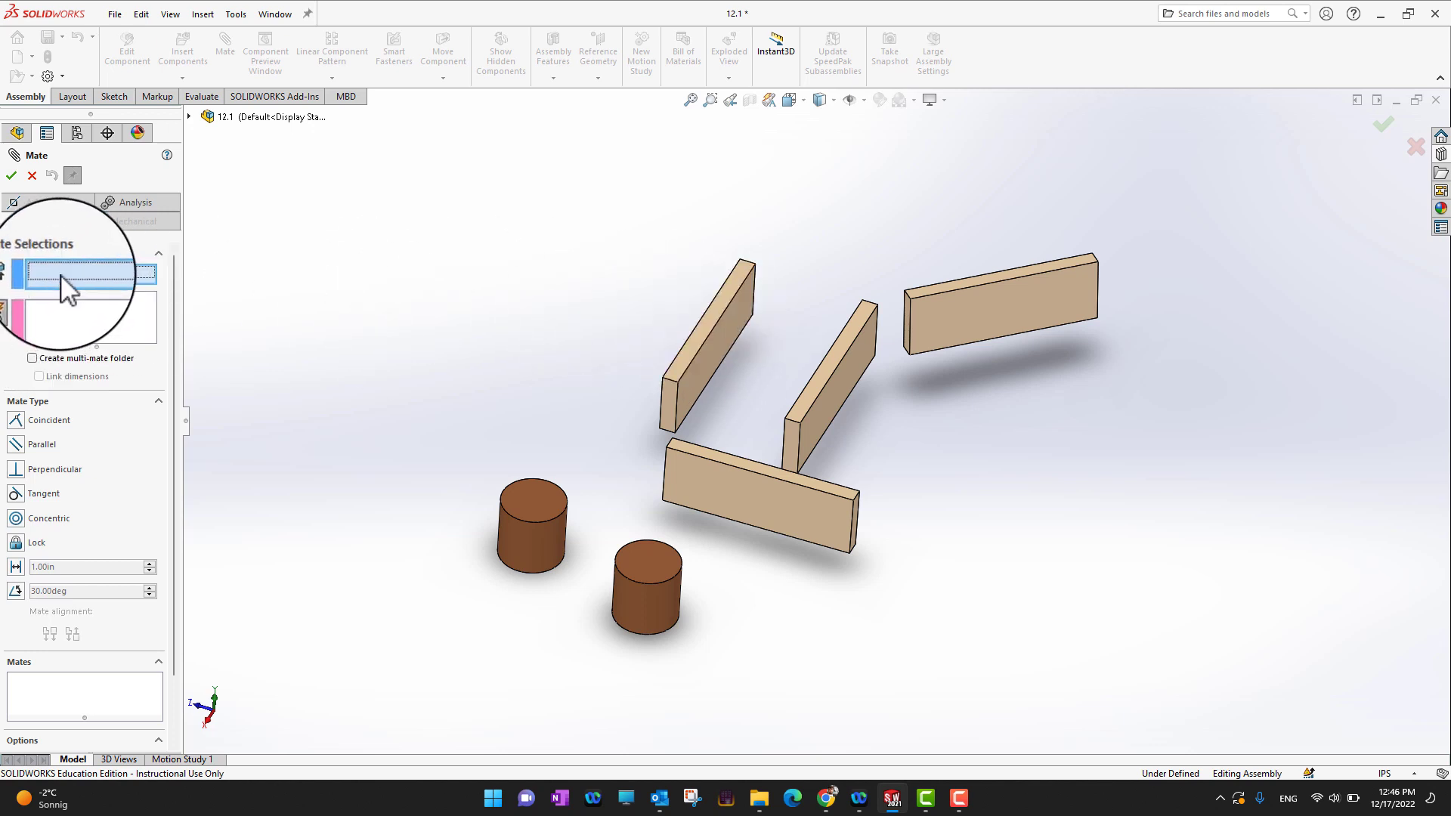
pyautogui.click(715, 320)
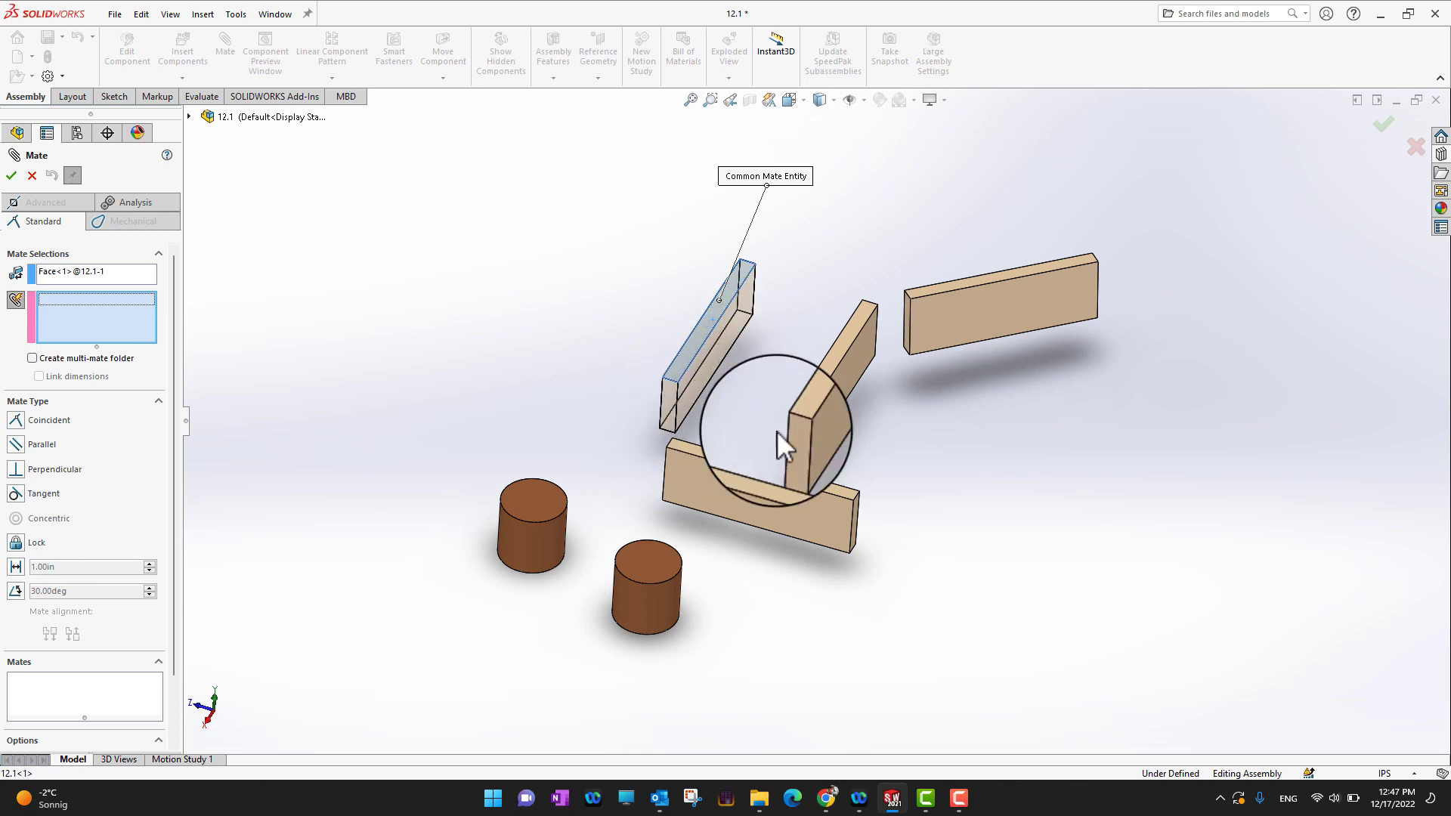
pyautogui.click(814, 392)
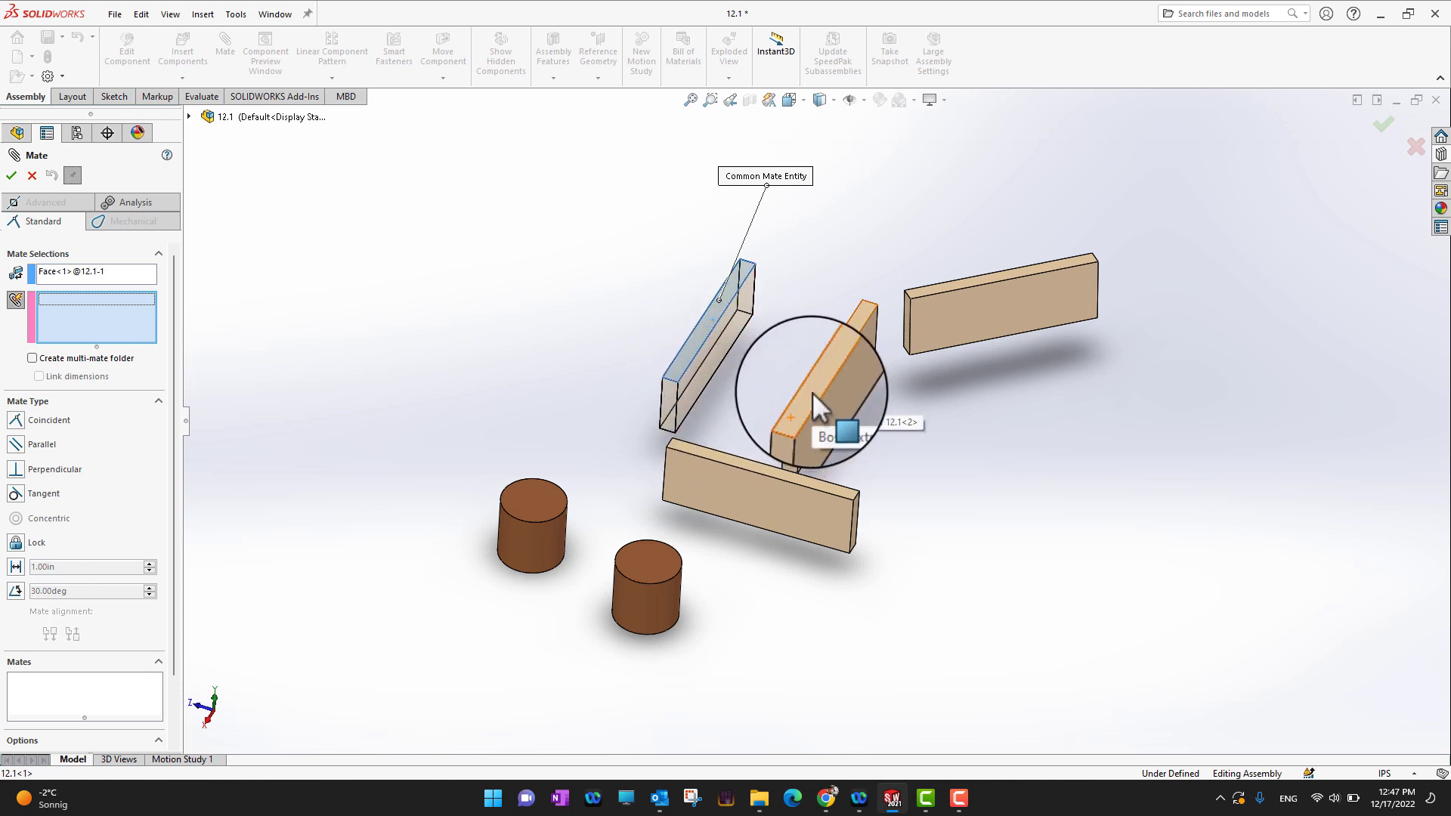
pyautogui.click(956, 284)
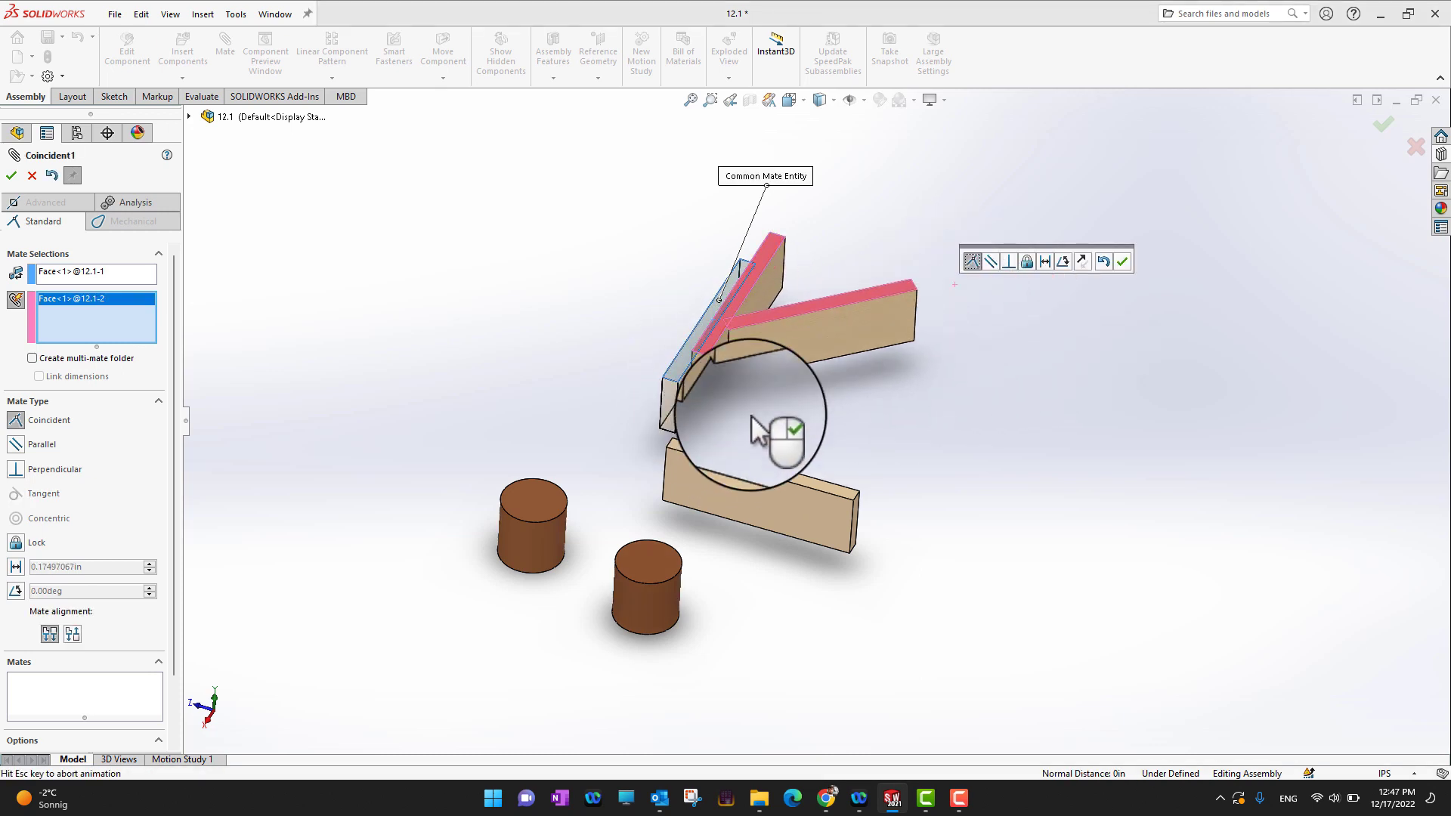
pyautogui.click(758, 468)
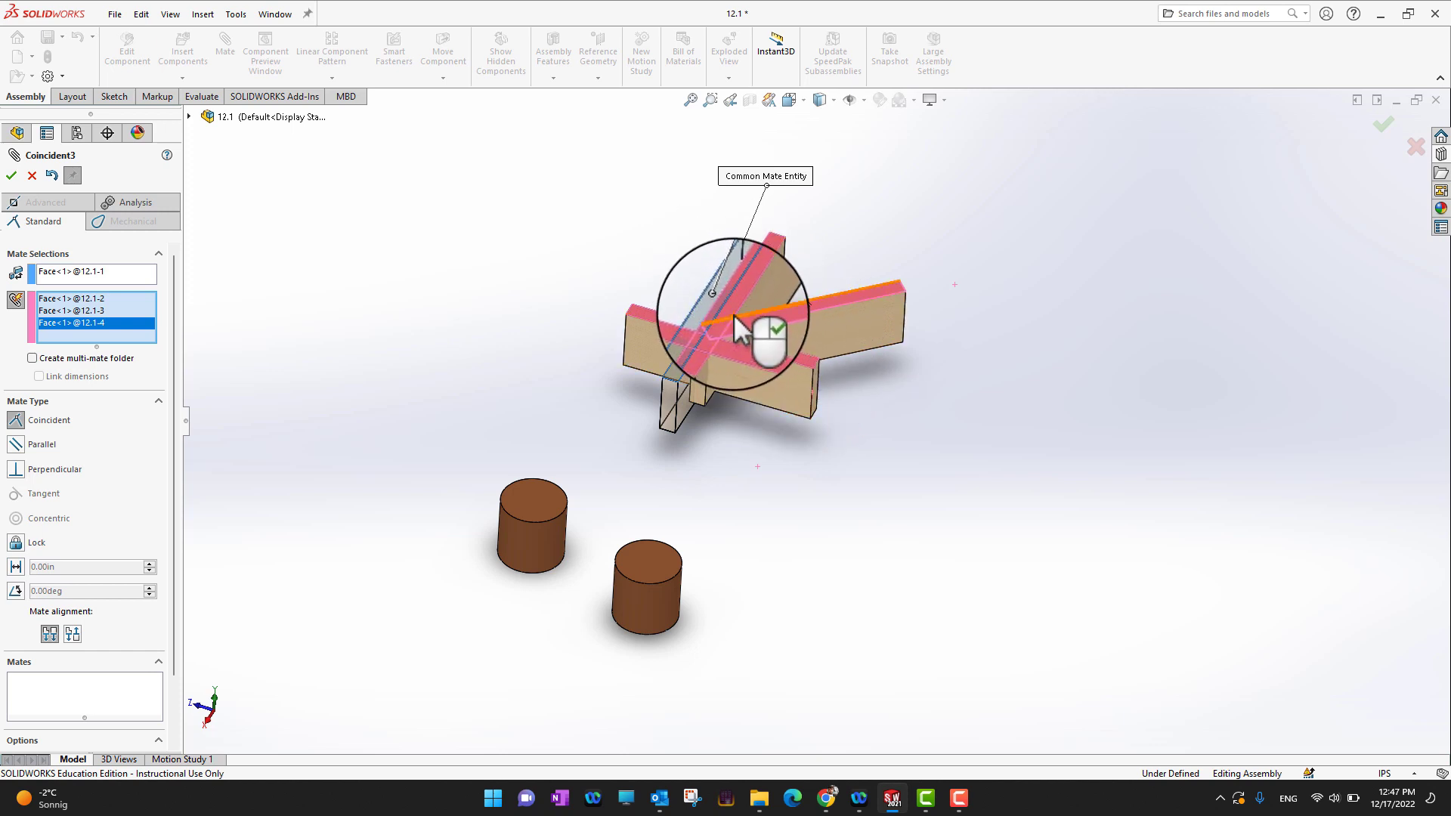
pyautogui.click(11, 176)
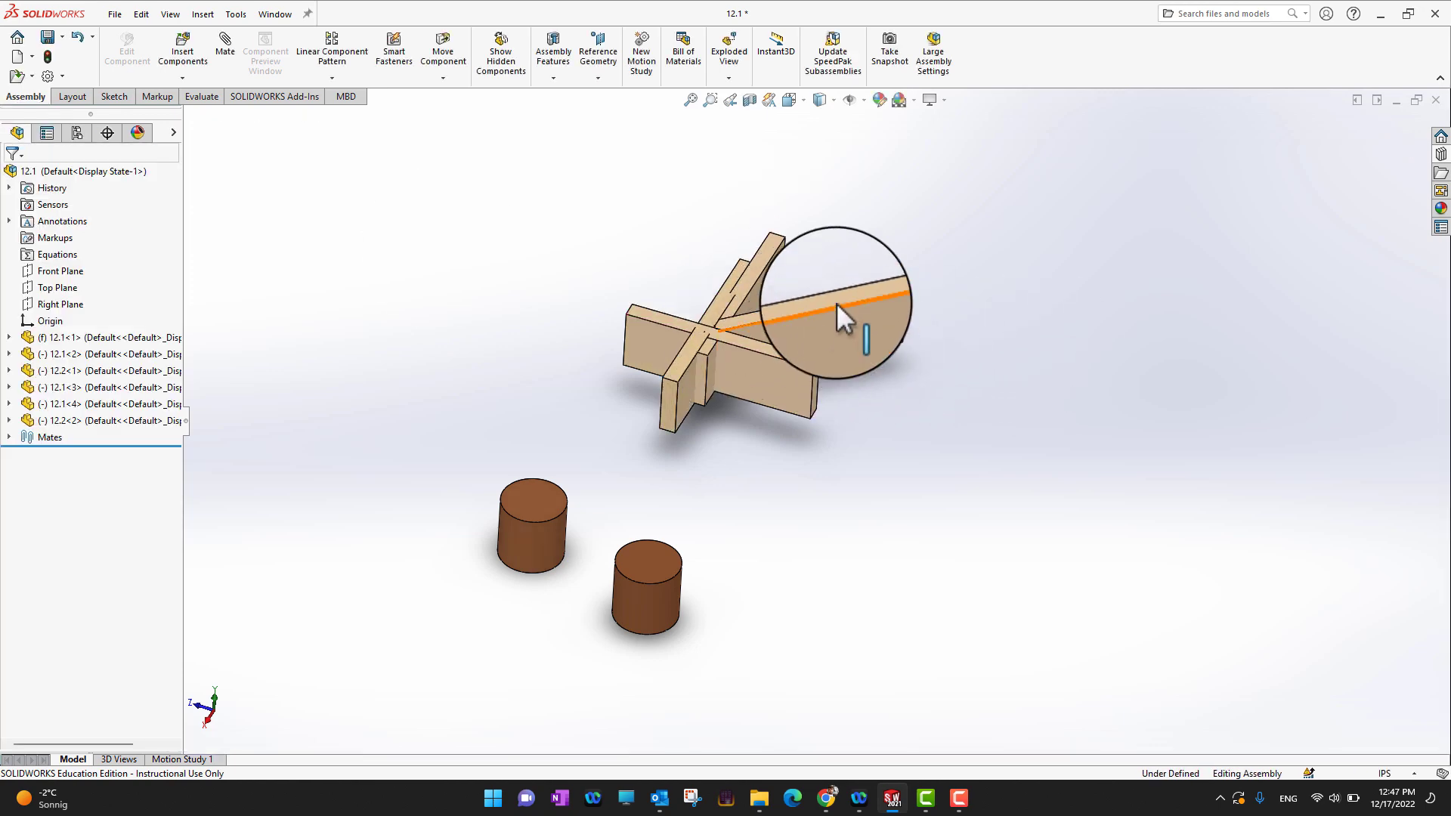
# - Move the overlapping floating boards away from the fixed board so that all four boards are separated
pyautogui.moveTo(827, 298); pyautogui.dragTo(1149, 226)
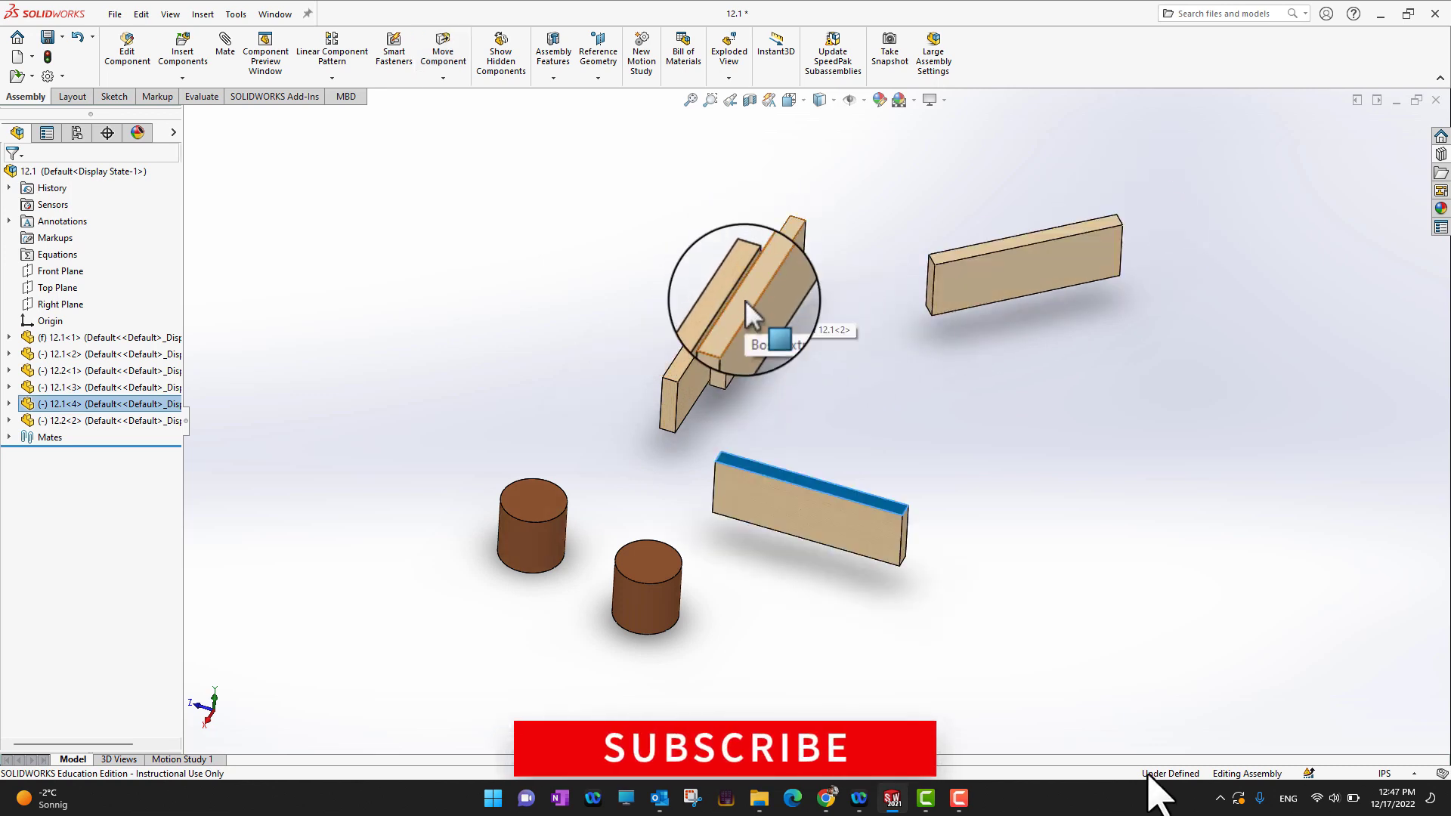
pyautogui.moveTo(745, 301); pyautogui.dragTo(823, 362)
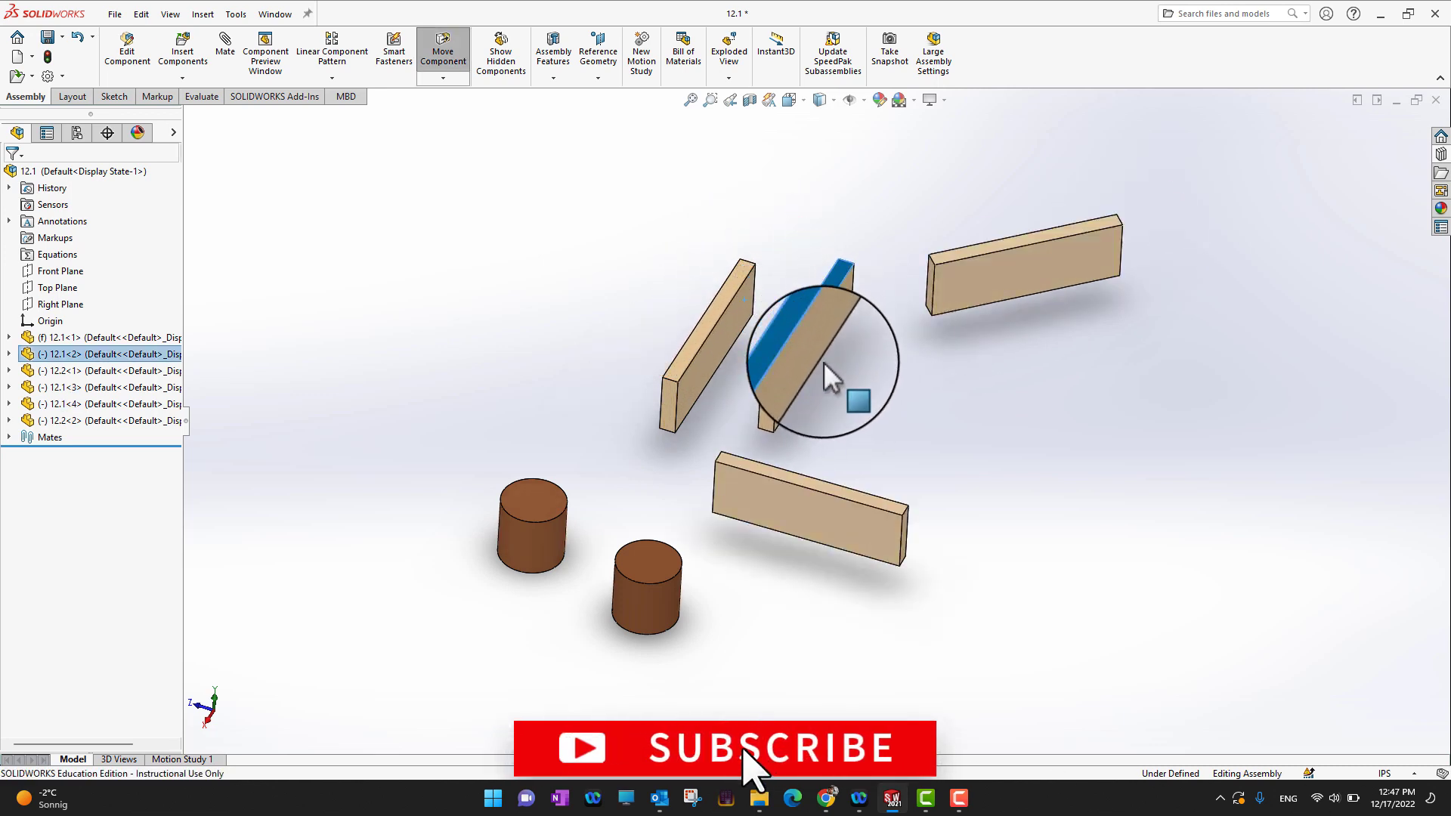
pyautogui.click(922, 398)
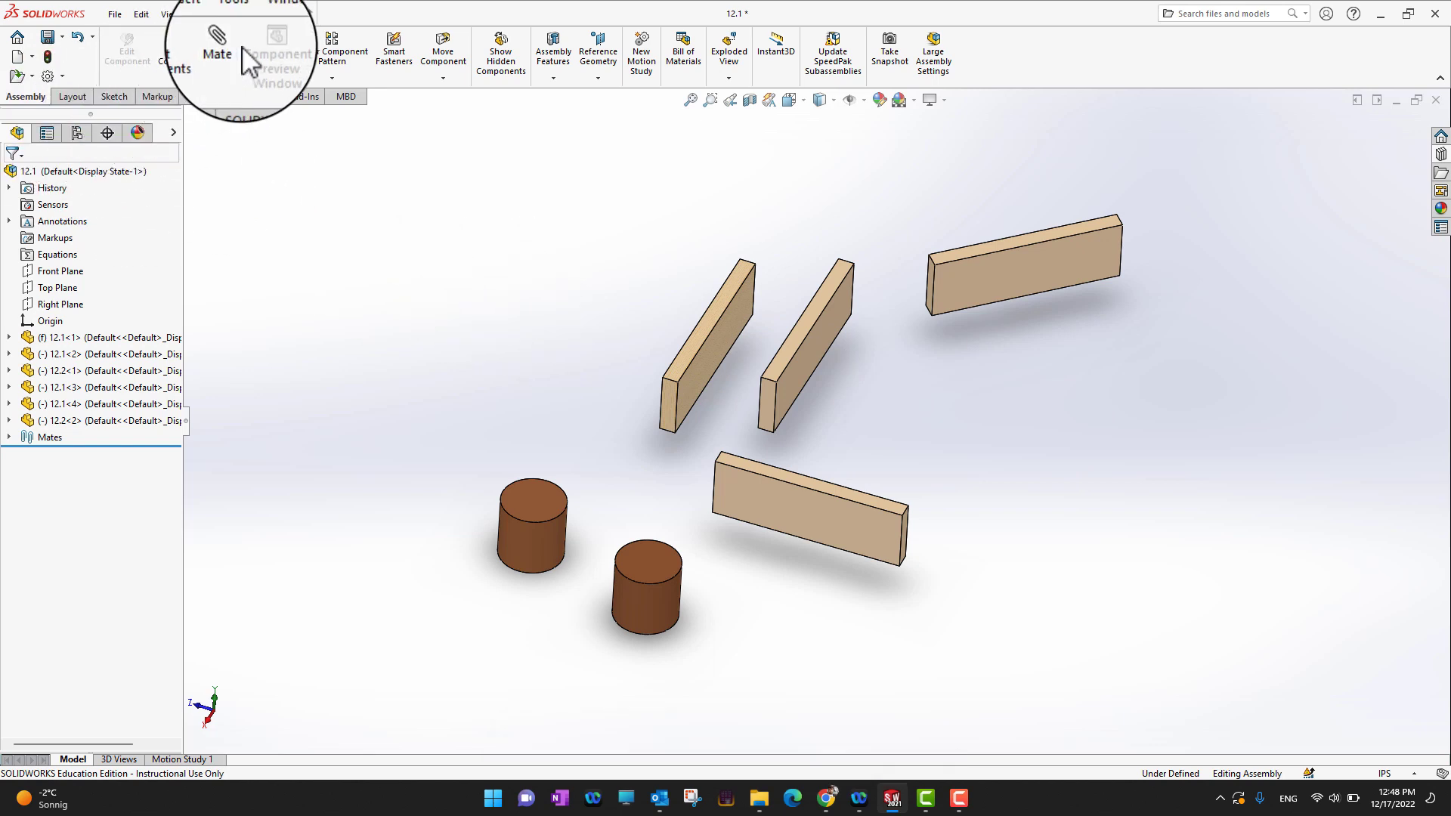
# - Add a Parallel mate between the facing side faces of boards 12.1<1> and 12.1<2>, and shift the second board to test it
pyautogui.click(222, 61)
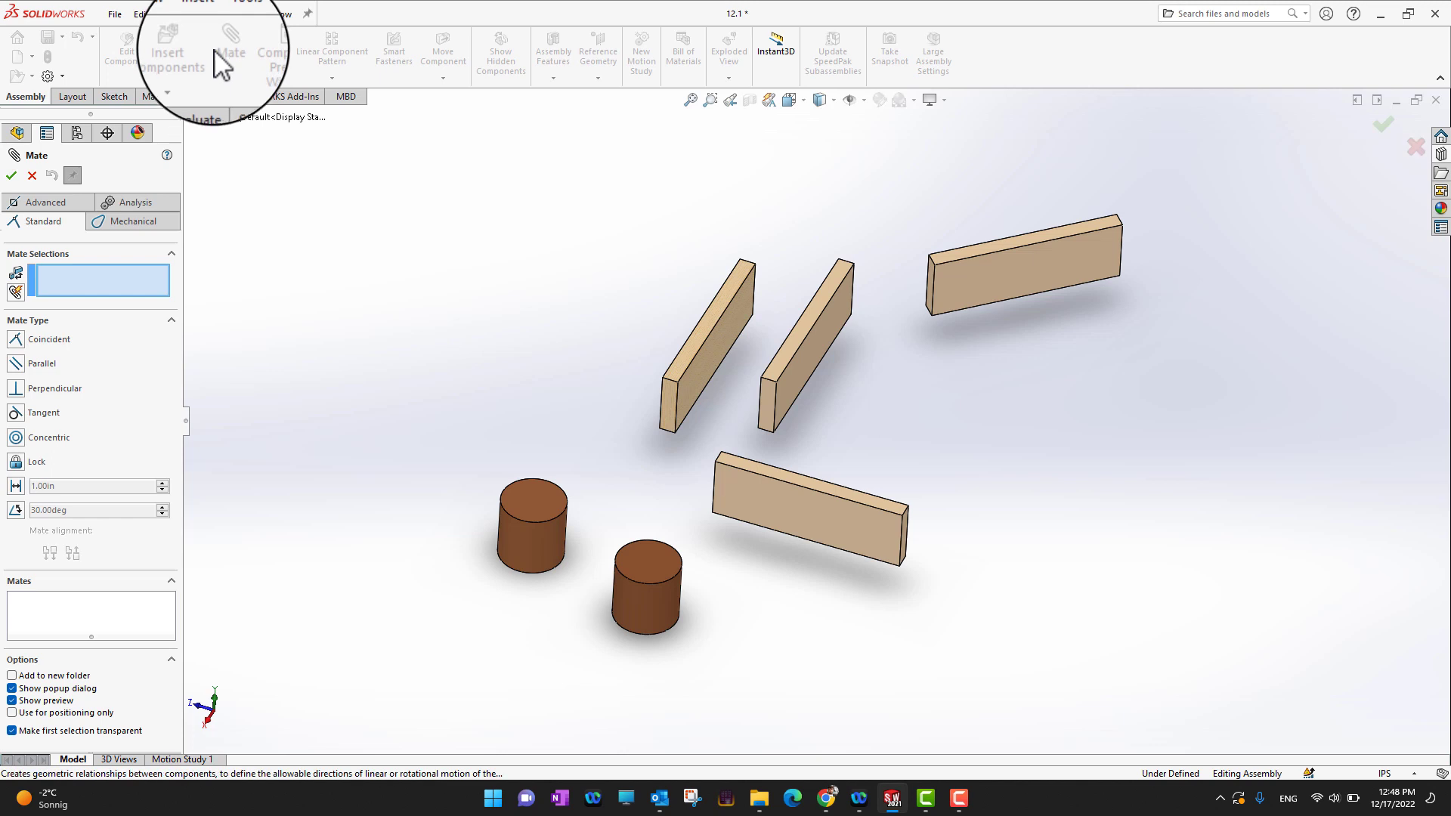
pyautogui.click(43, 364)
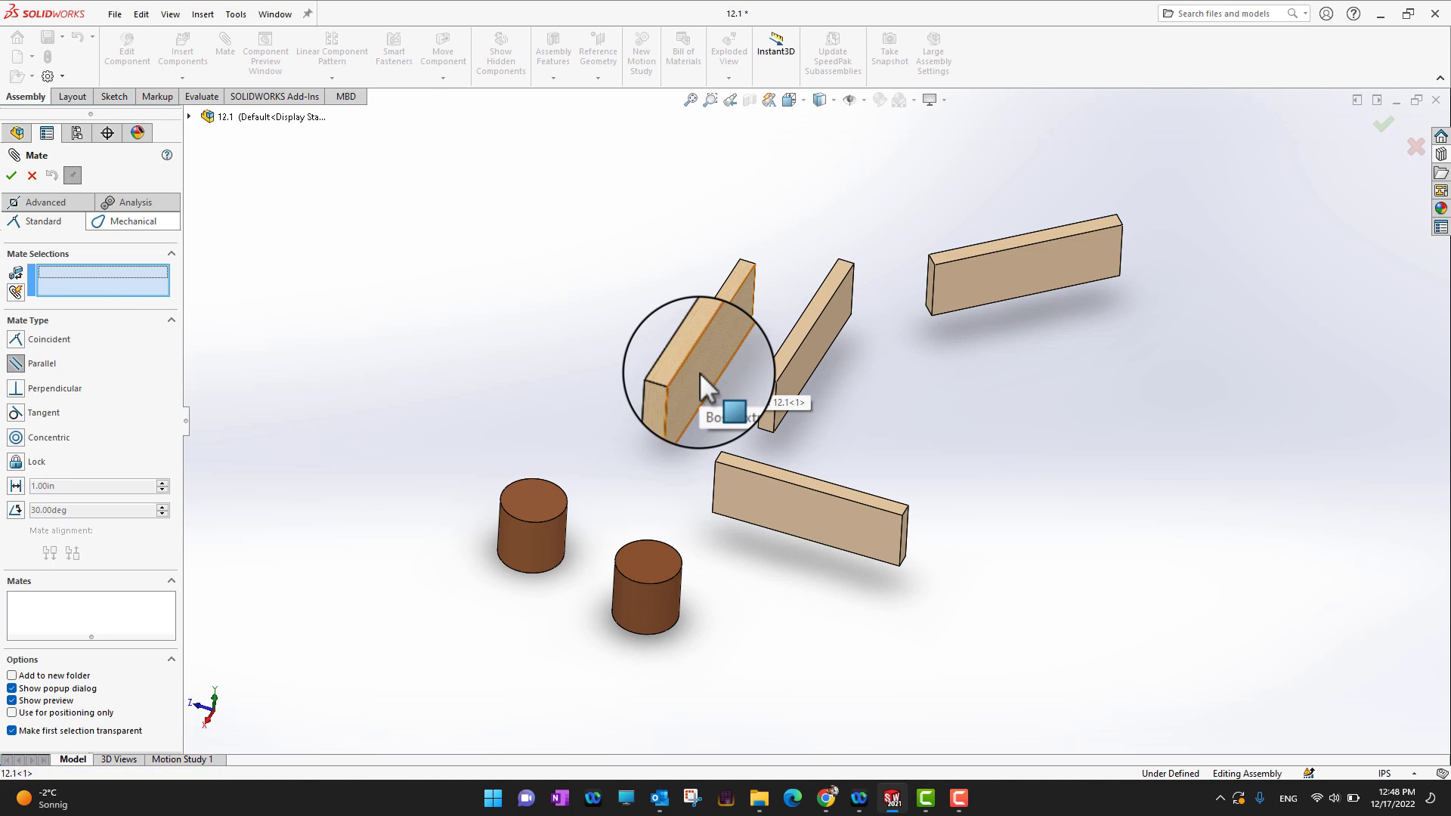
pyautogui.click(700, 372)
pyautogui.moveTo(560, 373); pyautogui.dragTo(622, 448, button='middle')
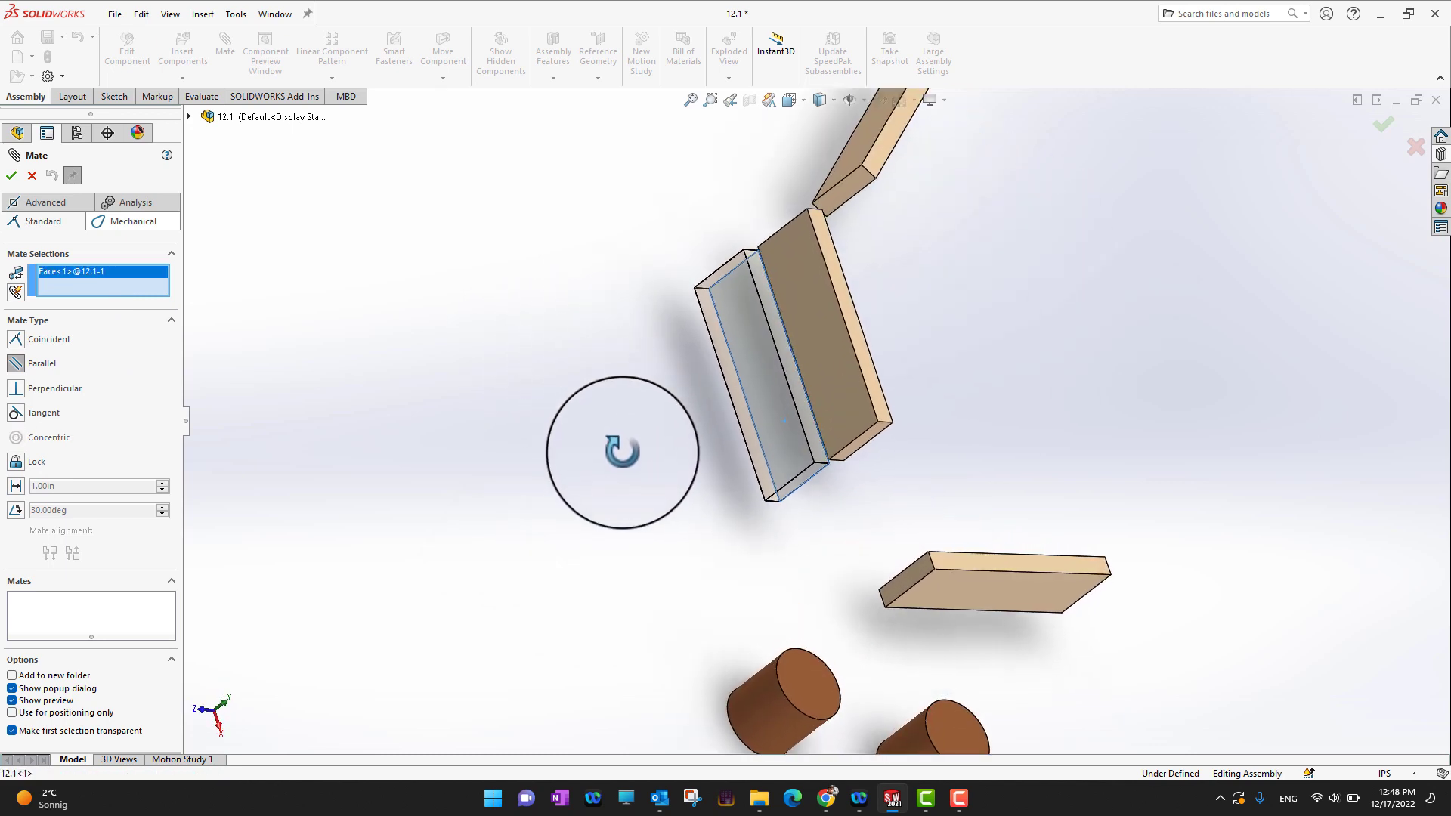
pyautogui.click(823, 324)
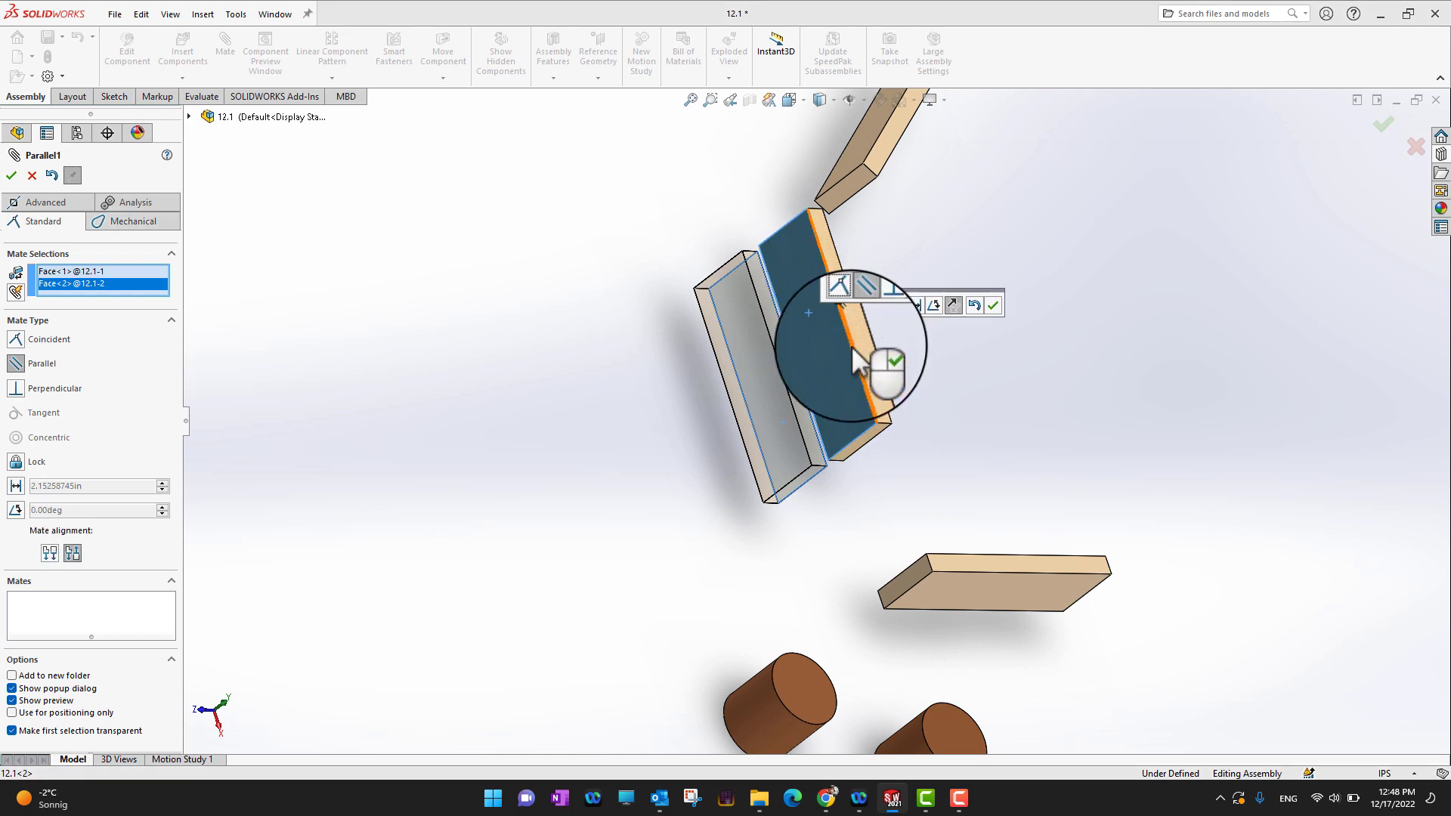
pyautogui.click(996, 306)
pyautogui.moveTo(1026, 376); pyautogui.dragTo(904, 397, button='middle')
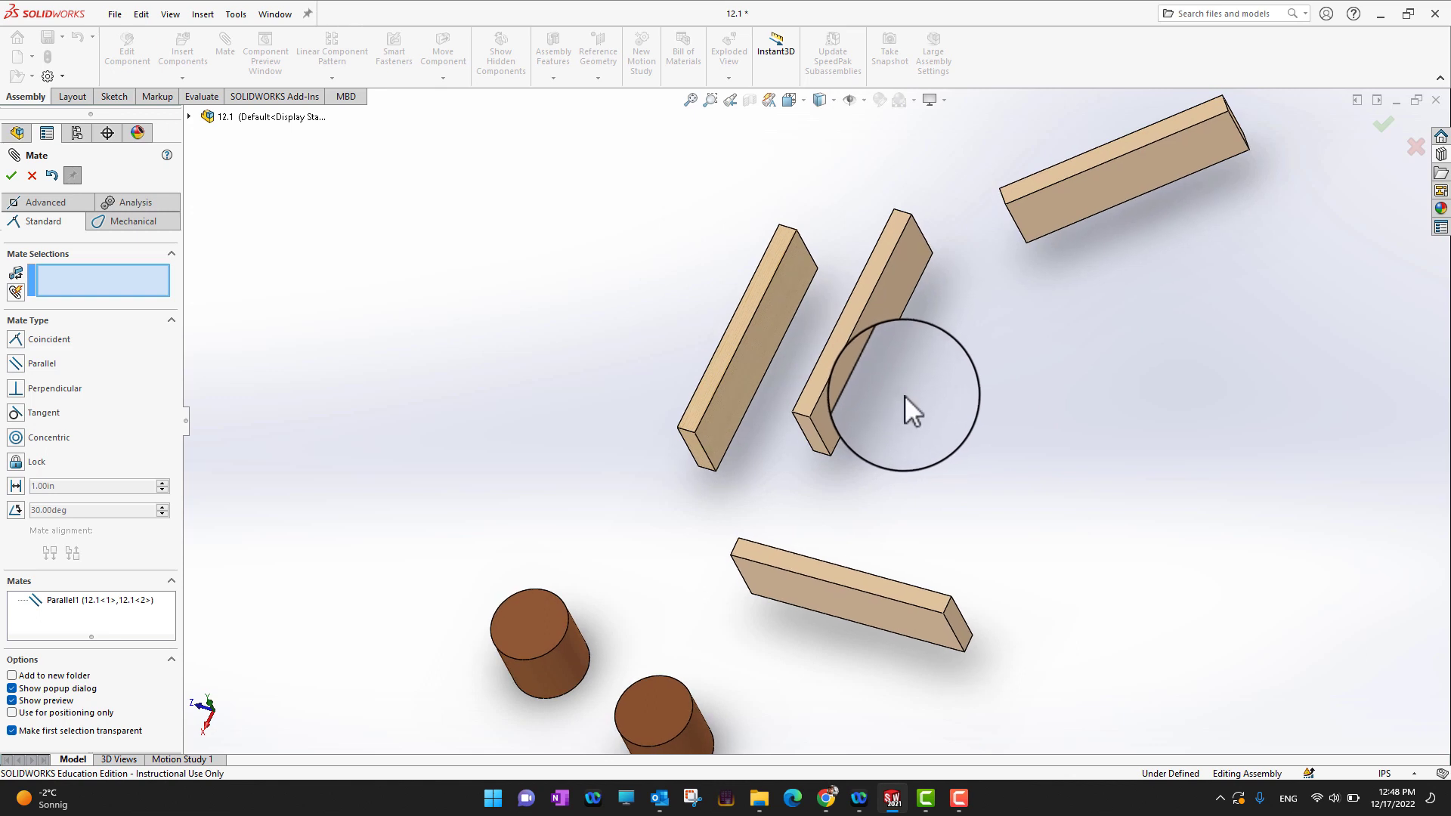
pyautogui.moveTo(839, 370); pyautogui.dragTo(814, 415)
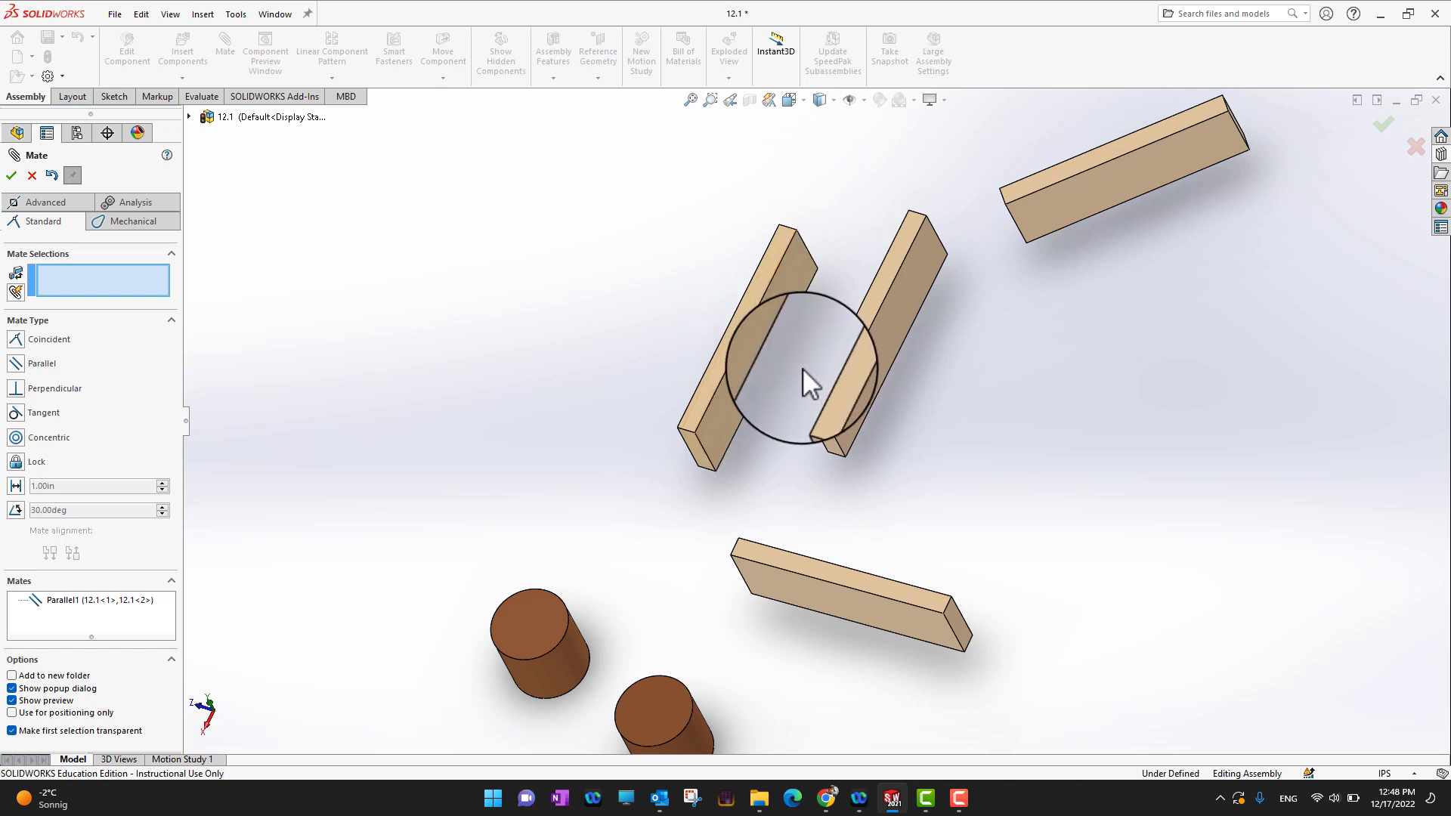
# - Add a Perpendicular mate between the inner side face of fixed board 12.1<1> and the large side face of board 12.1<4>
pyautogui.click(16, 390)
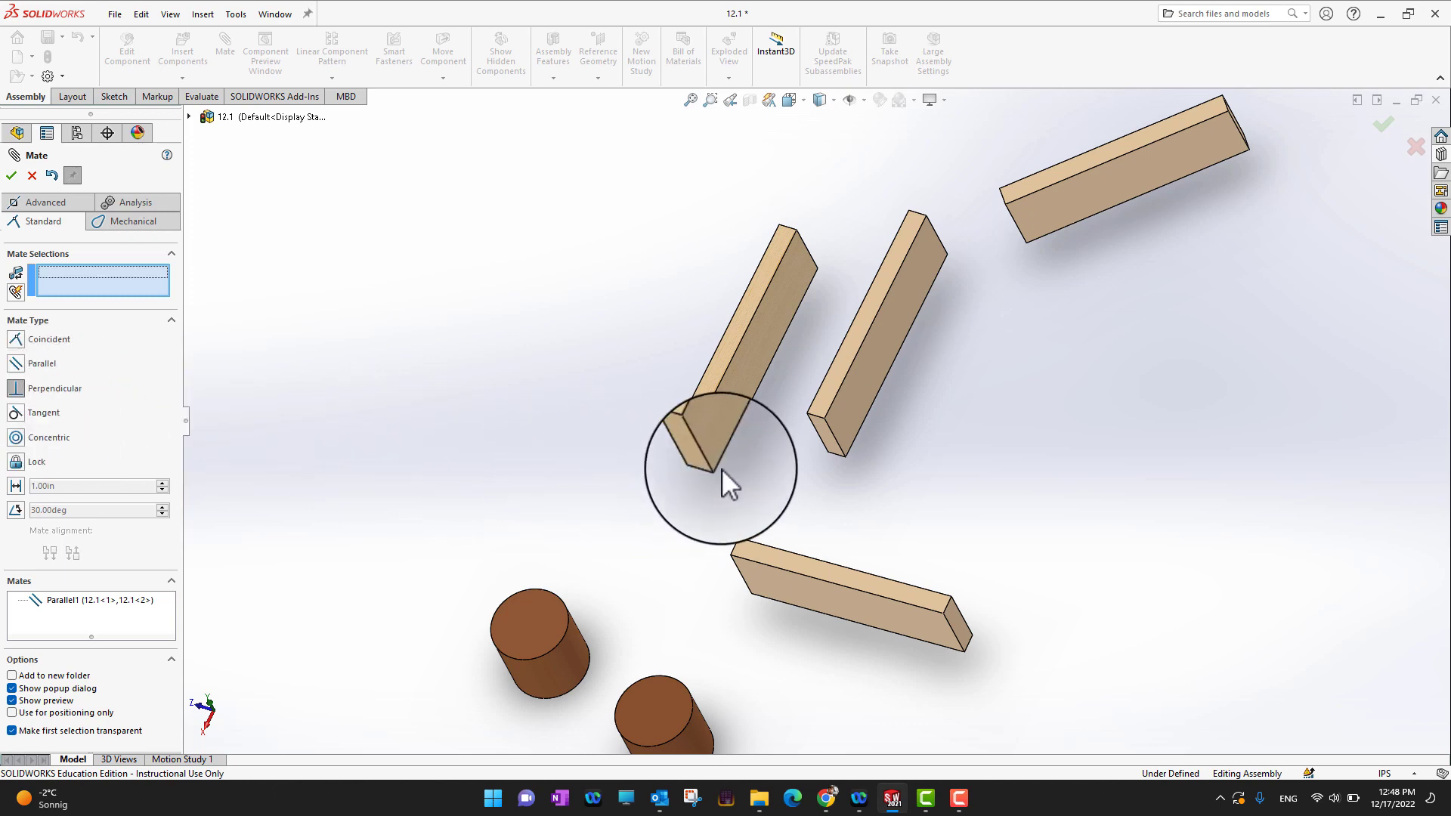
pyautogui.click(721, 407)
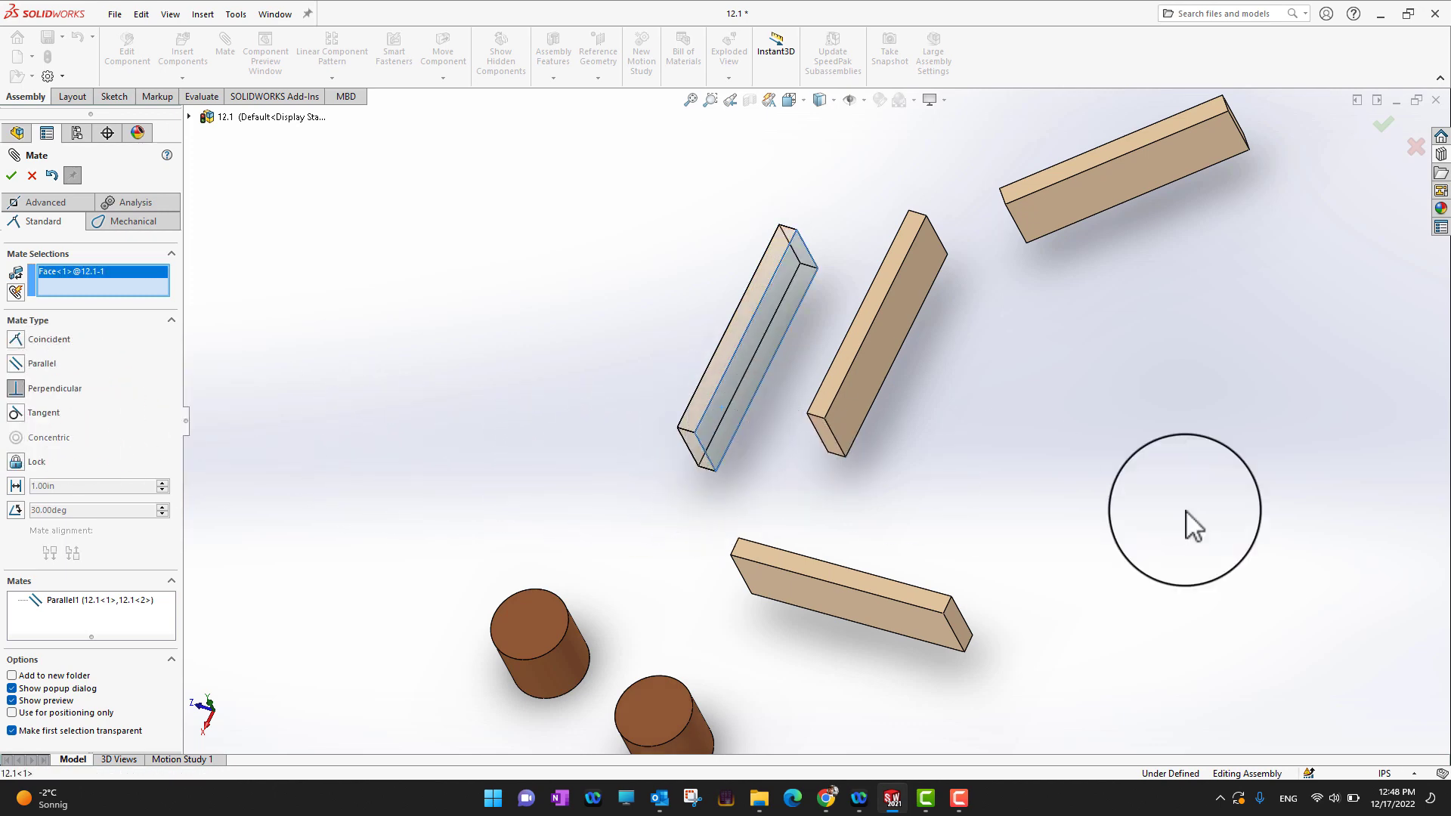
pyautogui.moveTo(1226, 510); pyautogui.dragTo(1088, 671, button='middle')
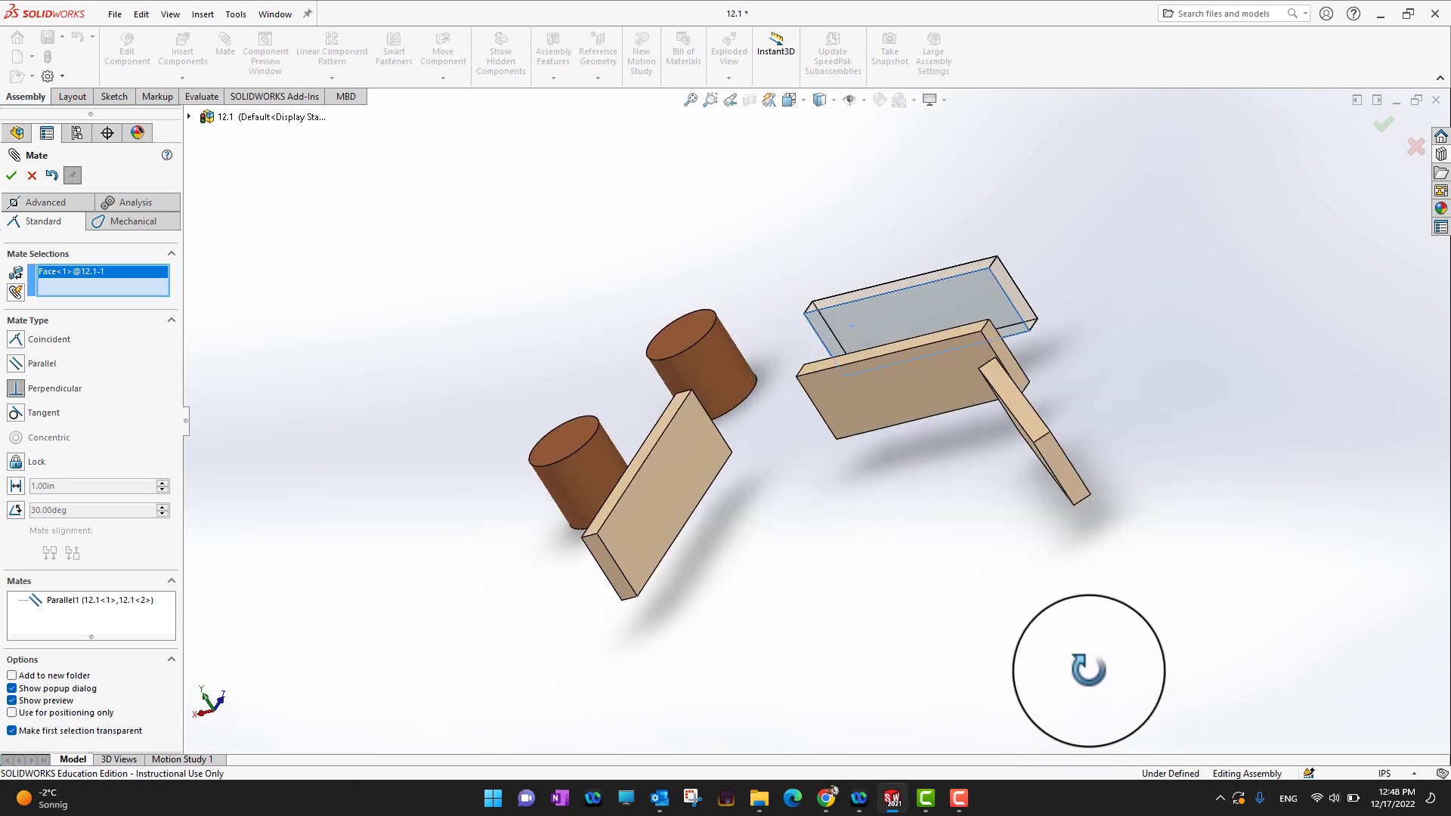
pyautogui.click(616, 525)
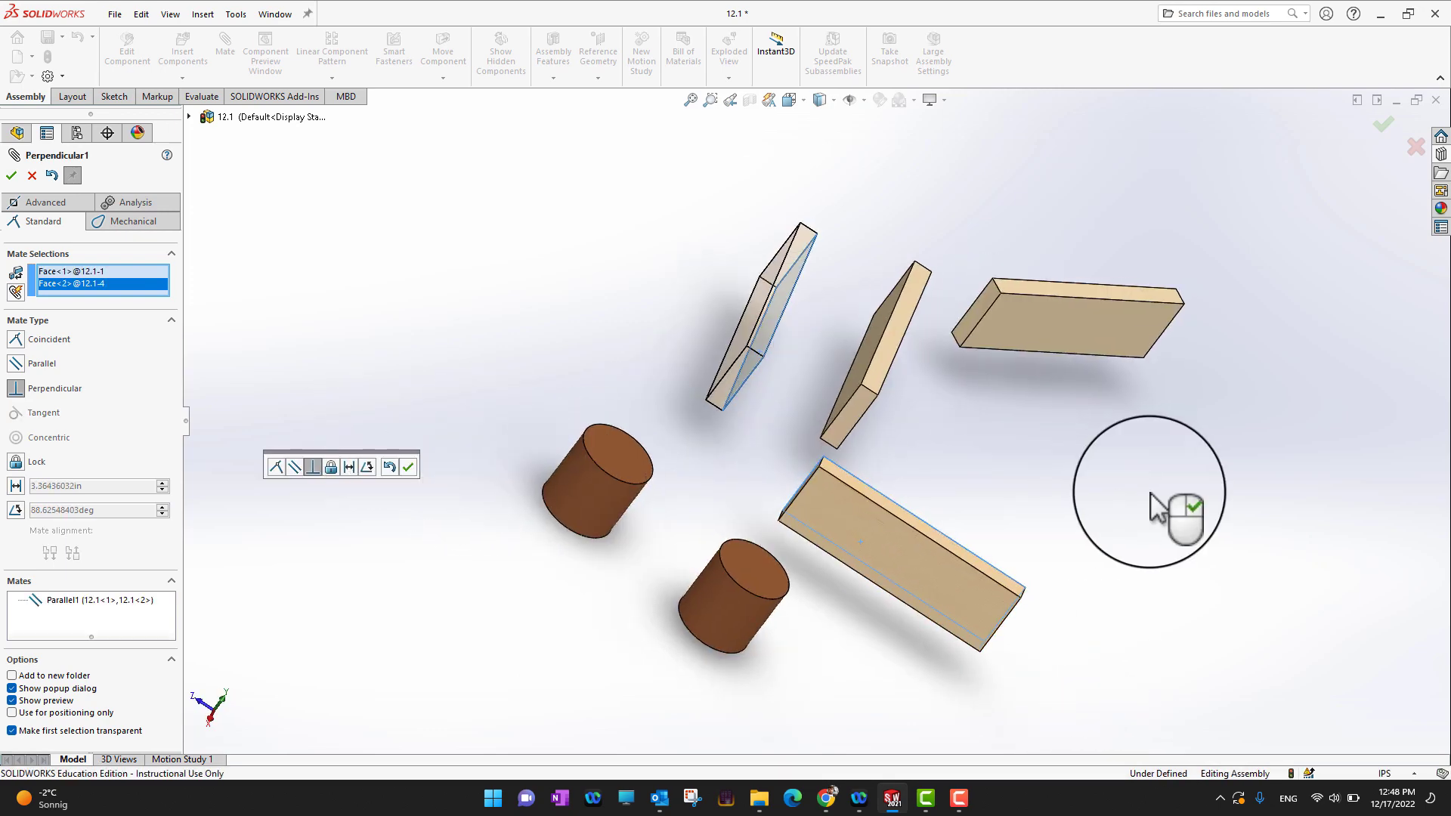
pyautogui.moveTo(1151, 500); pyautogui.dragTo(1112, 482, button='middle')
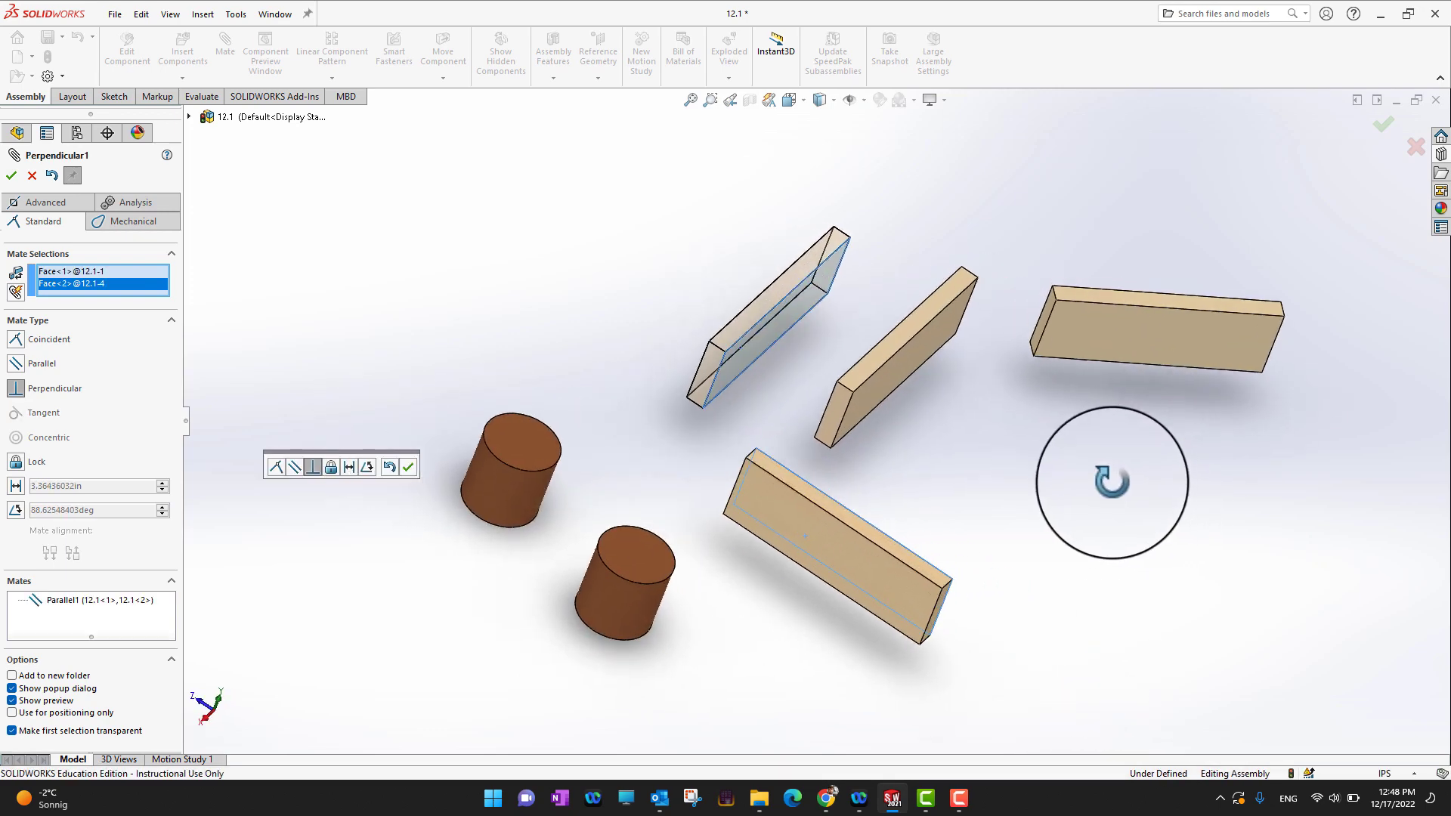
pyautogui.click(11, 175)
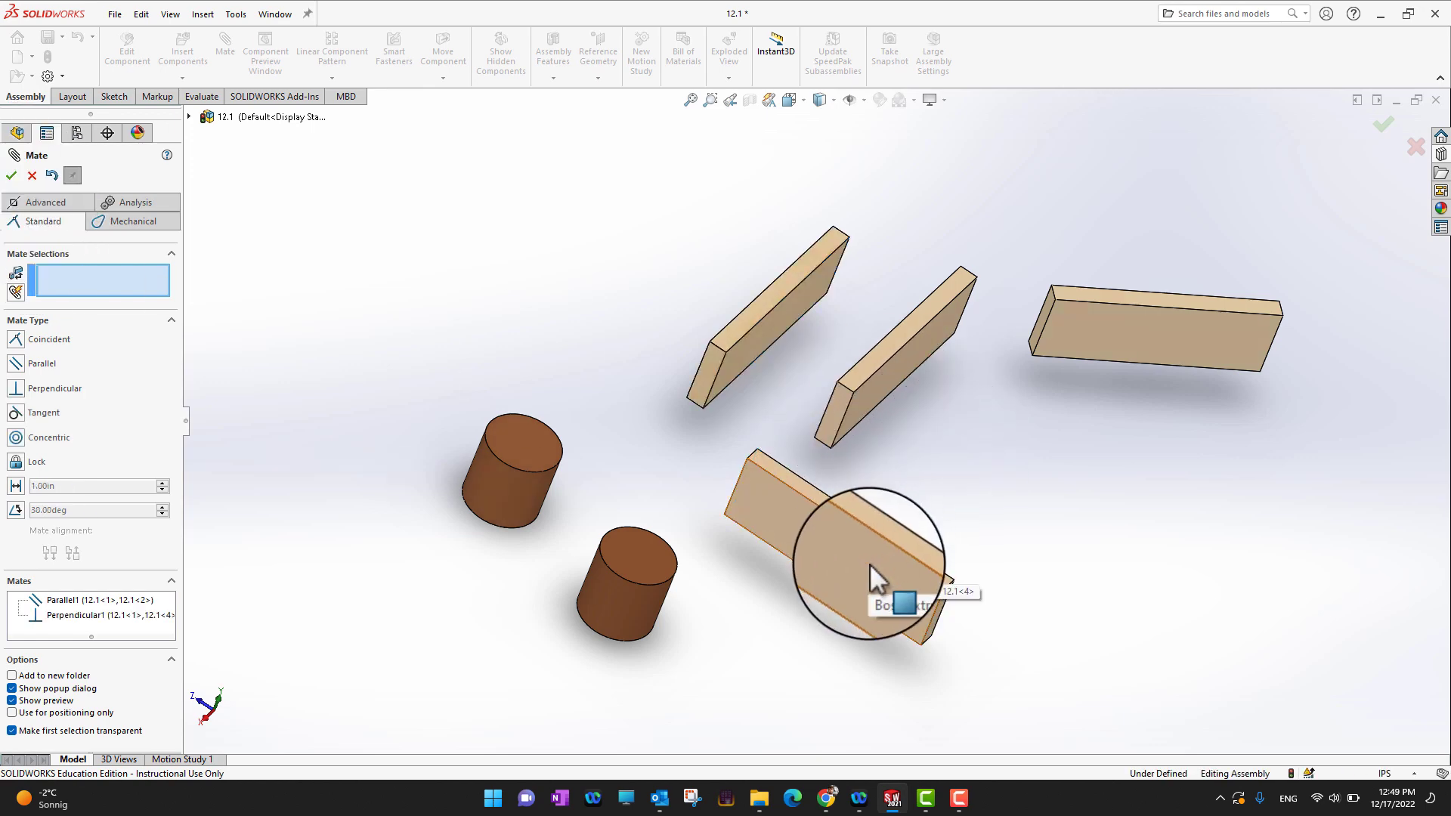
# - Move the perpendicular board 12.1<4> and the separate board 12.1<3> to test their freedom of movement
pyautogui.moveTo(859, 559); pyautogui.dragTo(917, 556)
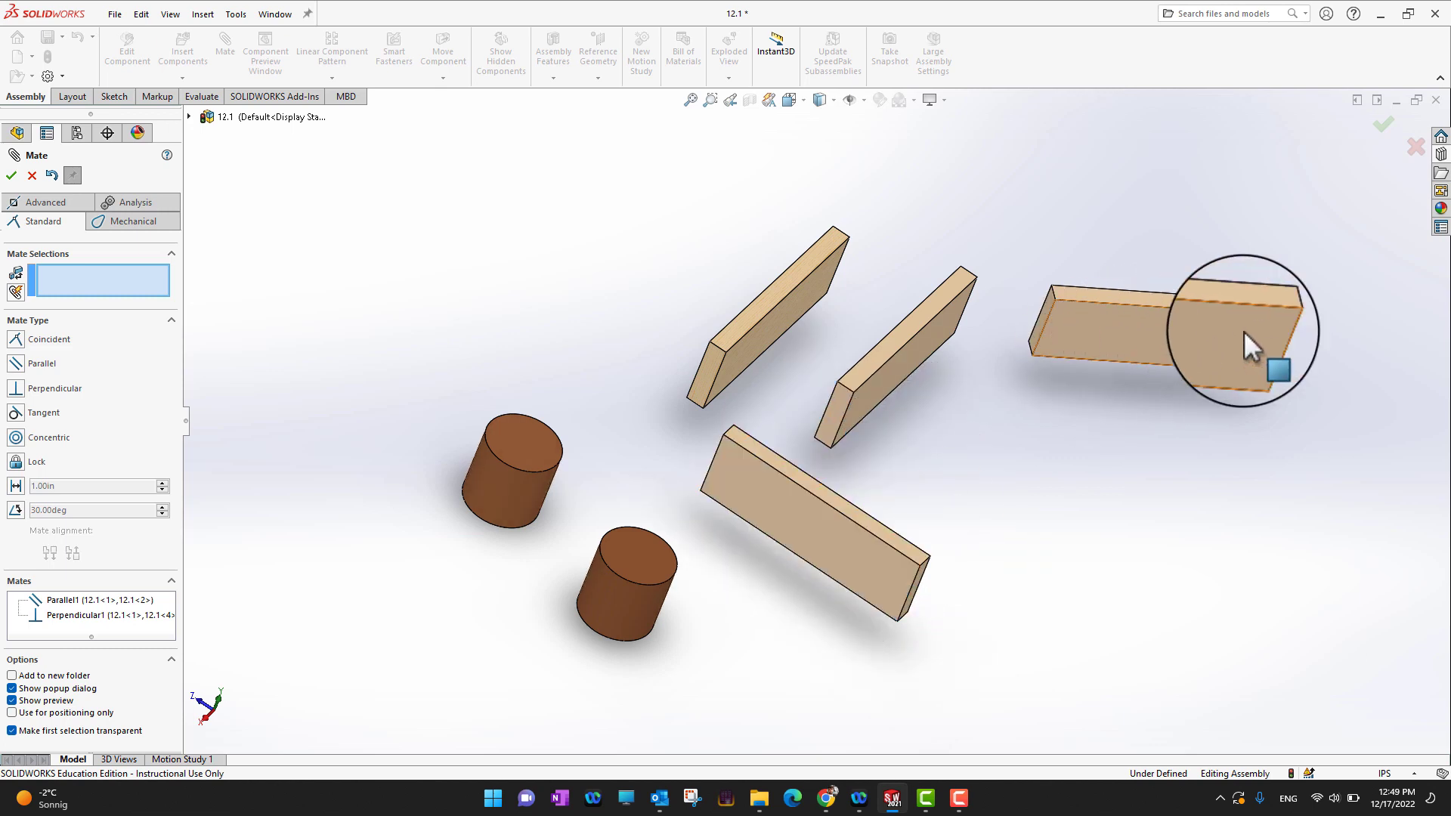
pyautogui.moveTo(1244, 331); pyautogui.dragTo(1218, 405)
pyautogui.moveTo(1077, 533); pyautogui.dragTo(992, 537, button='middle')
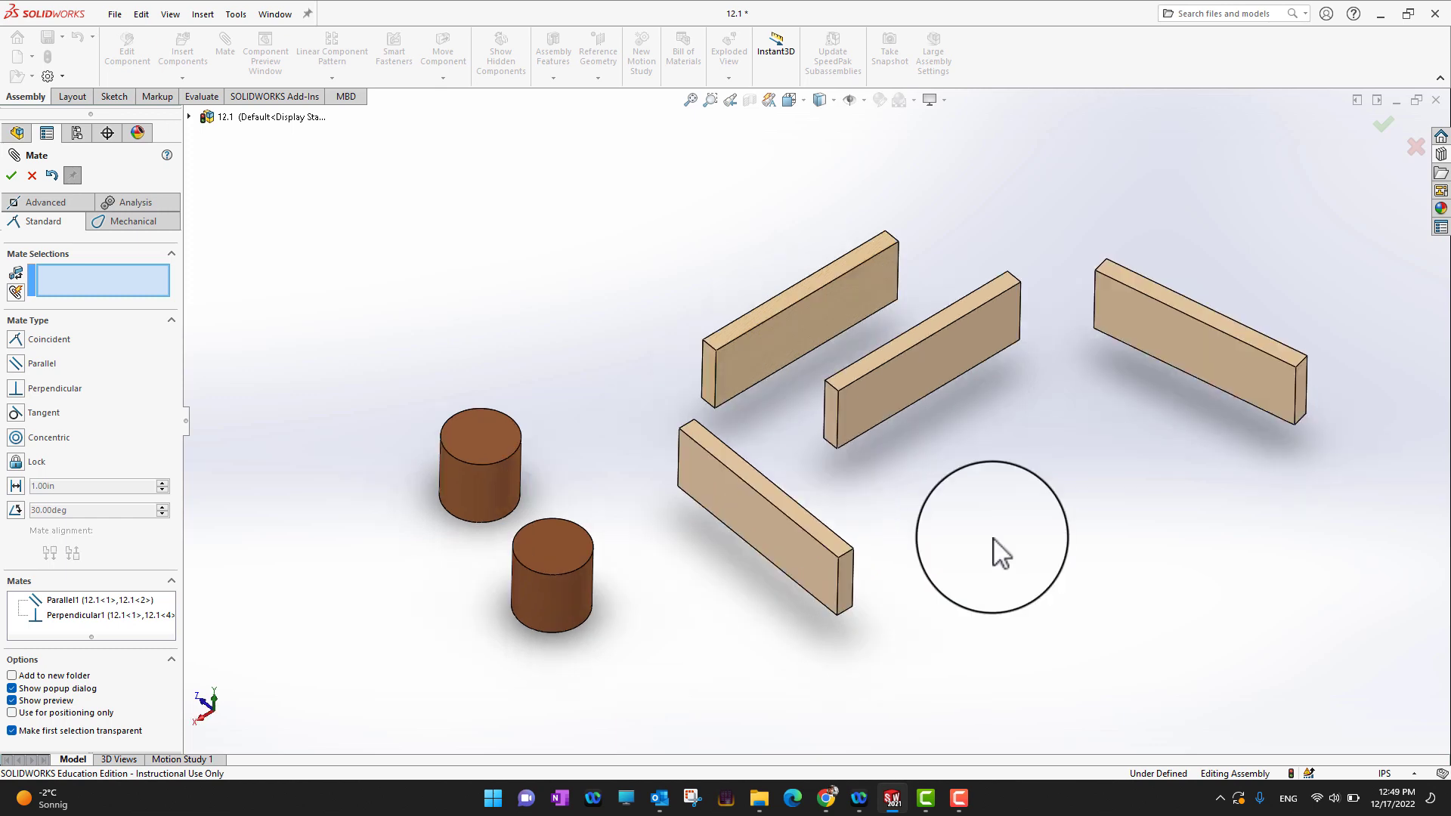
# - Add a Tangent mate between the inner side face of fixed board 12.1<1> and cylinder 12.2<2>'s curved face, with flipped alignment
pyautogui.click(18, 420)
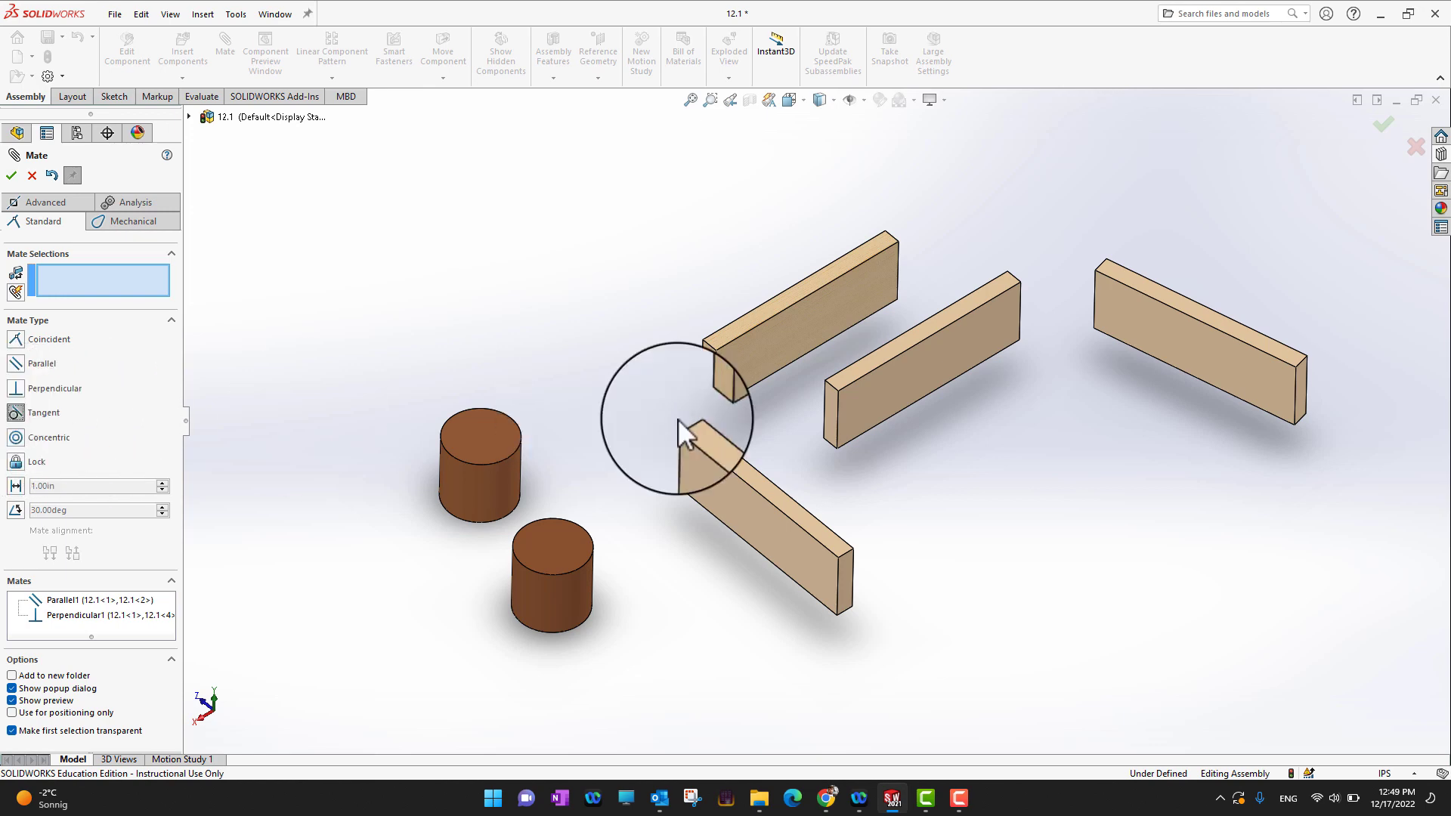
pyautogui.click(769, 348)
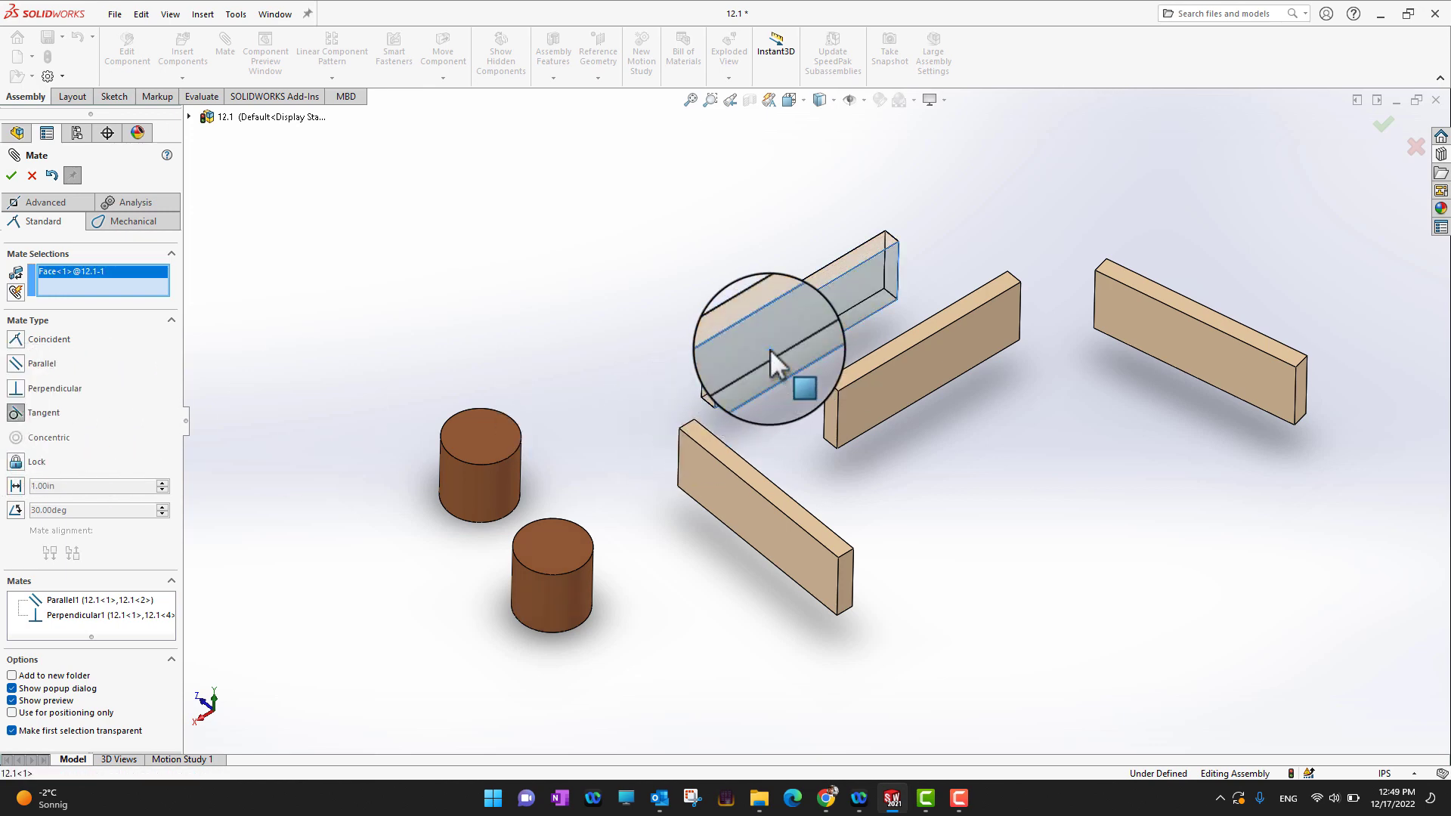
pyautogui.click(482, 492)
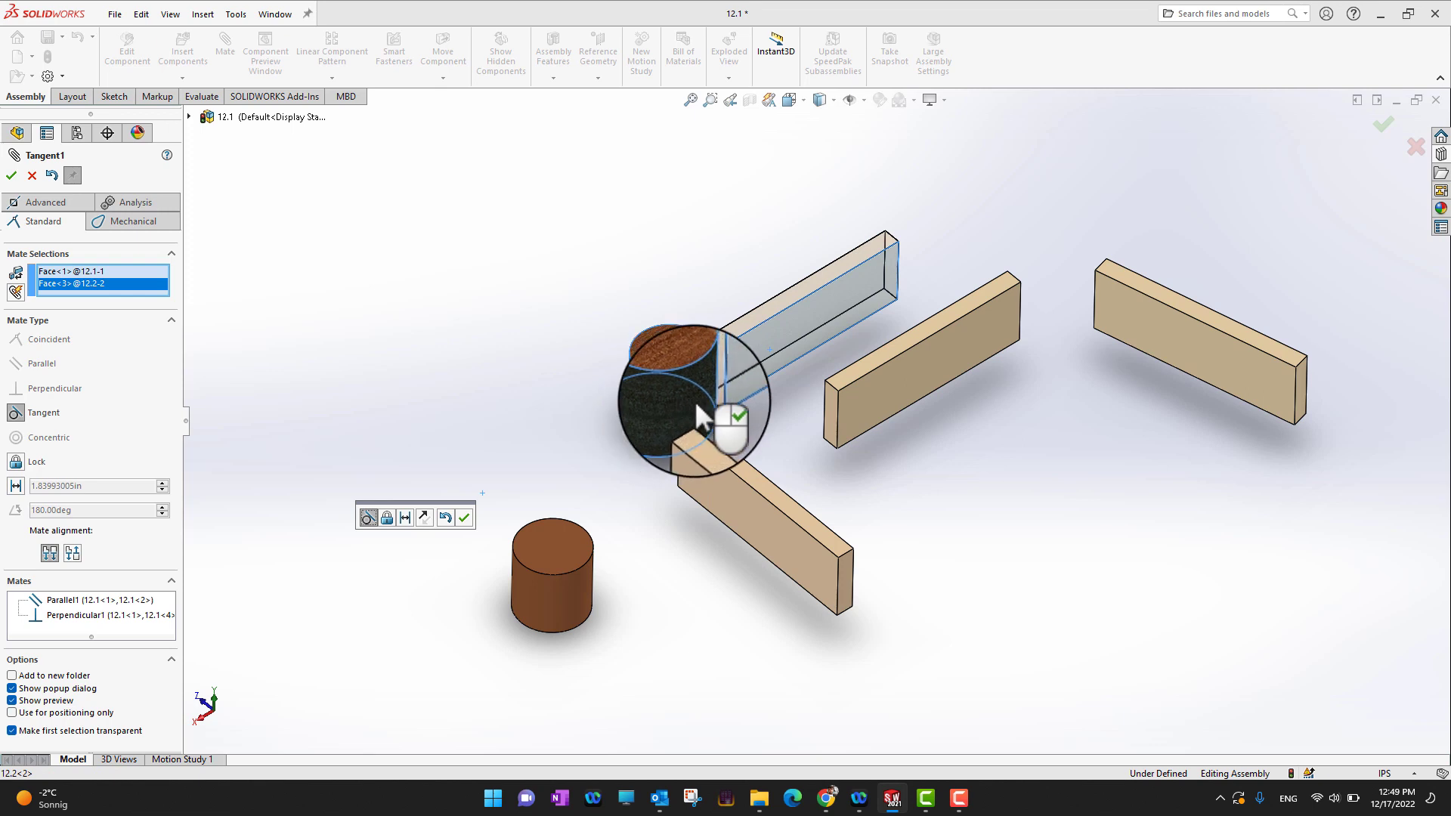
pyautogui.click(424, 520)
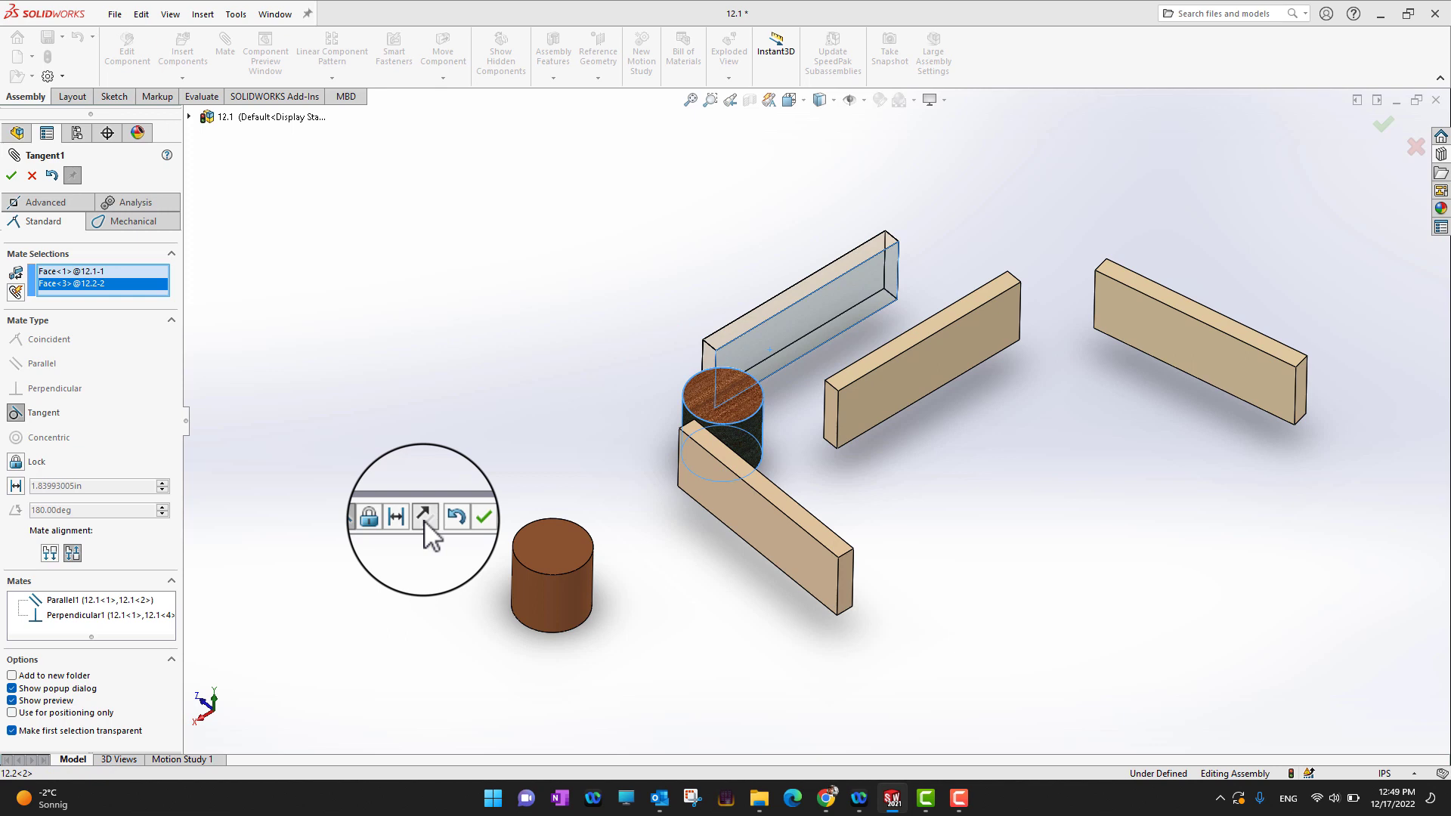
pyautogui.click(424, 520)
pyautogui.click(424, 520)
pyautogui.click(12, 176)
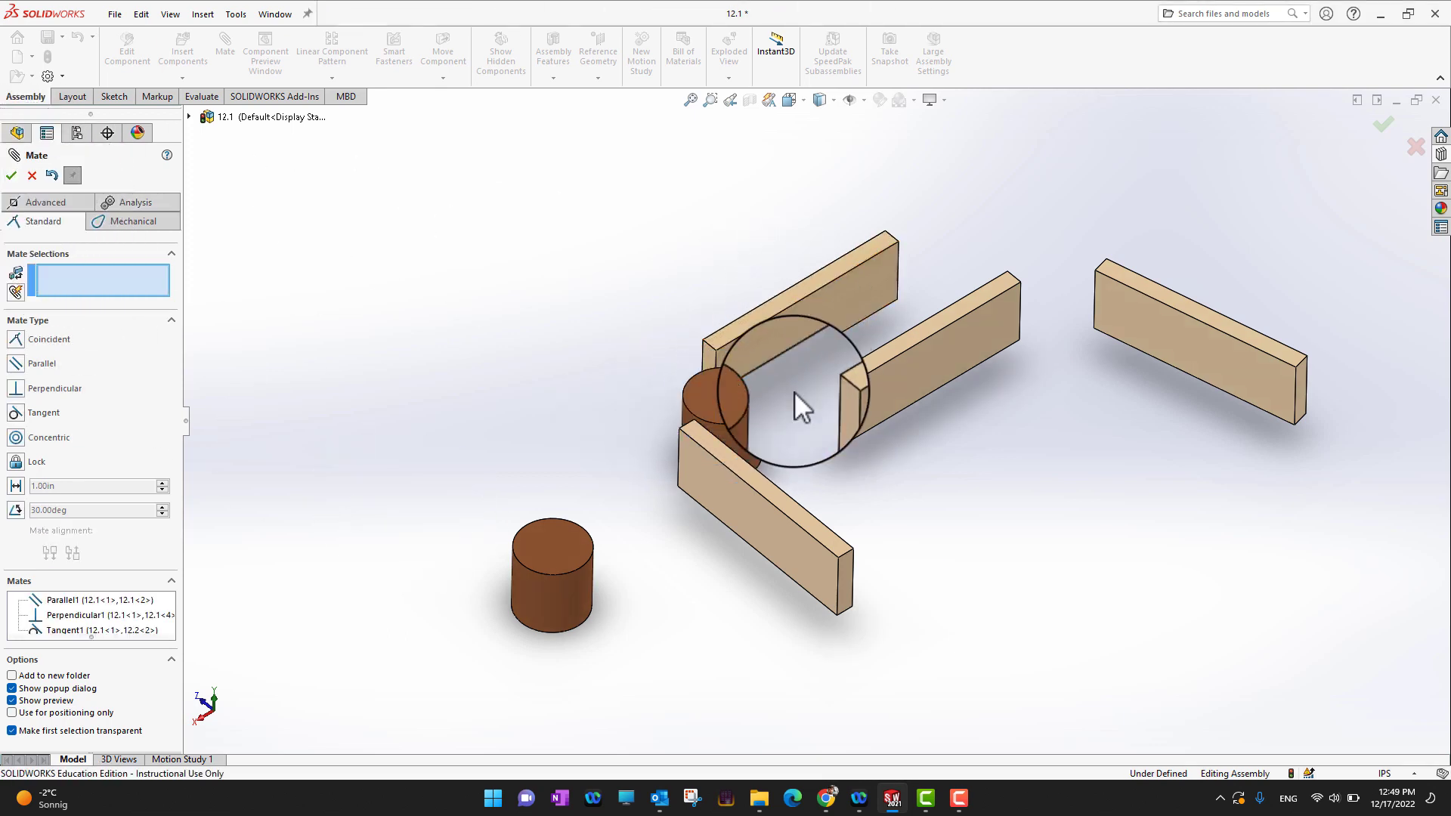
# - Make the top faces of fixed board 12.1<1> and cylinder 12.2<2> coincident, and slide the cylinder along the board to test it
pyautogui.moveTo(753, 428); pyautogui.dragTo(807, 281)
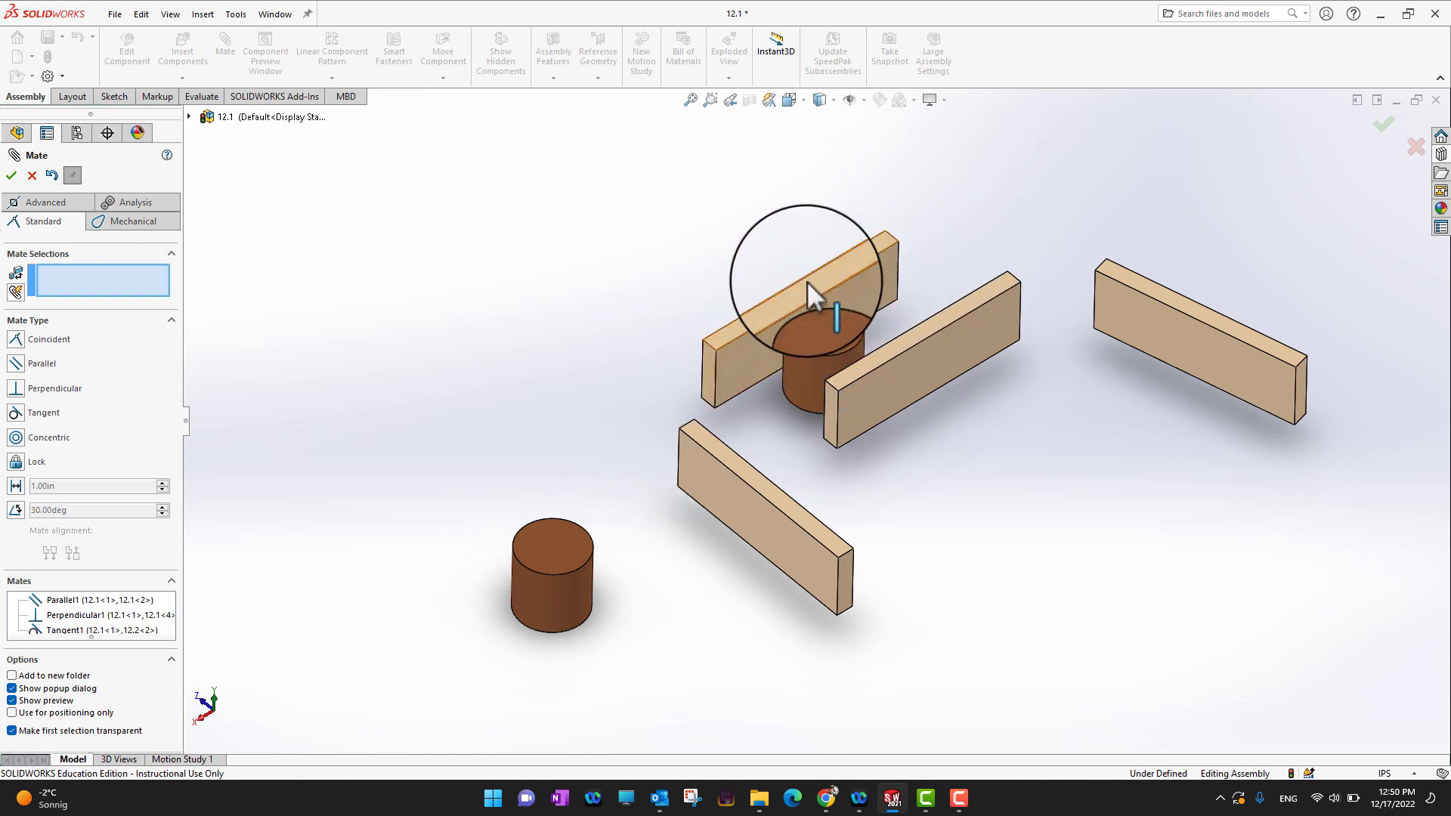
pyautogui.click(810, 284)
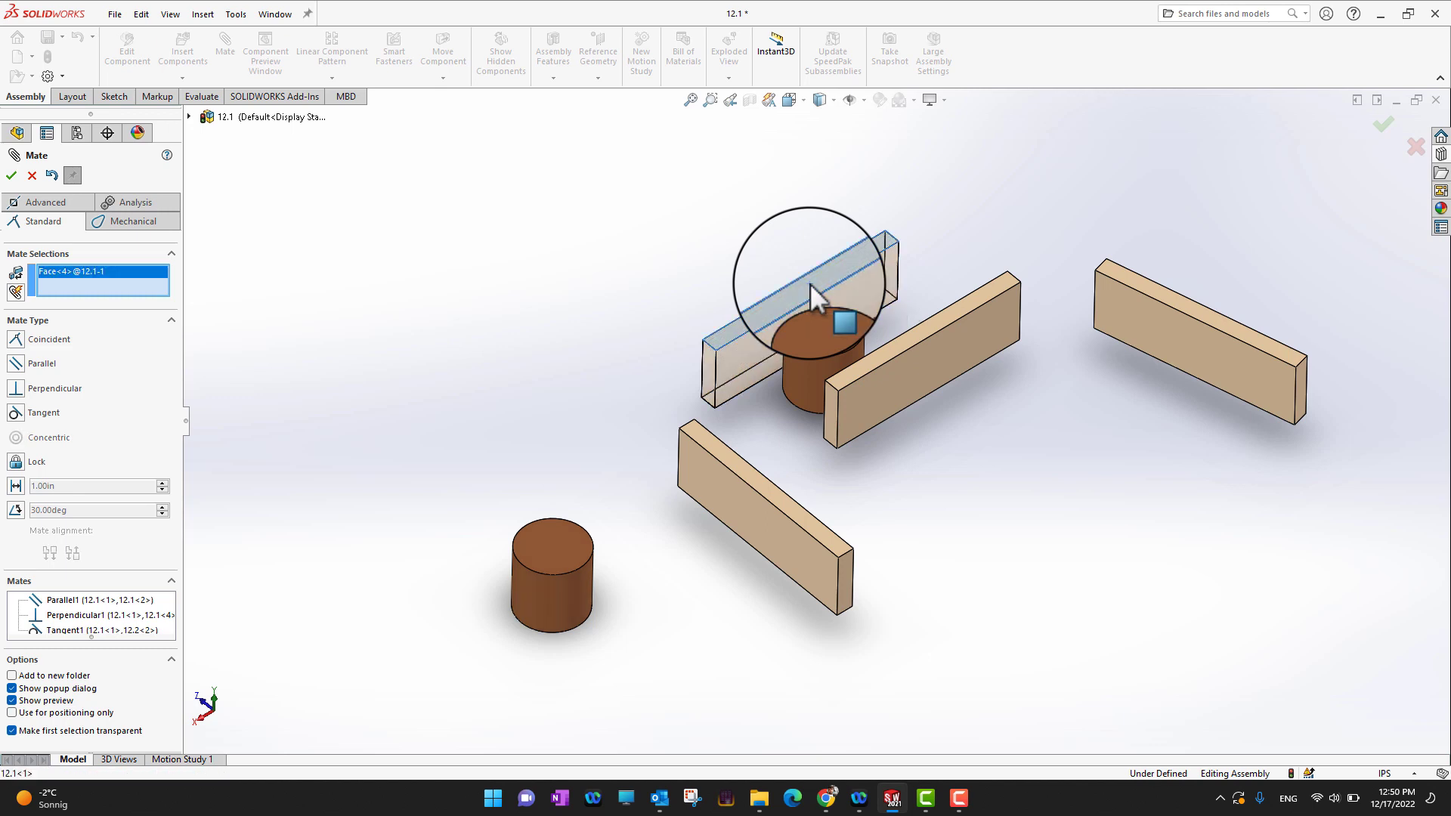
pyautogui.click(823, 325)
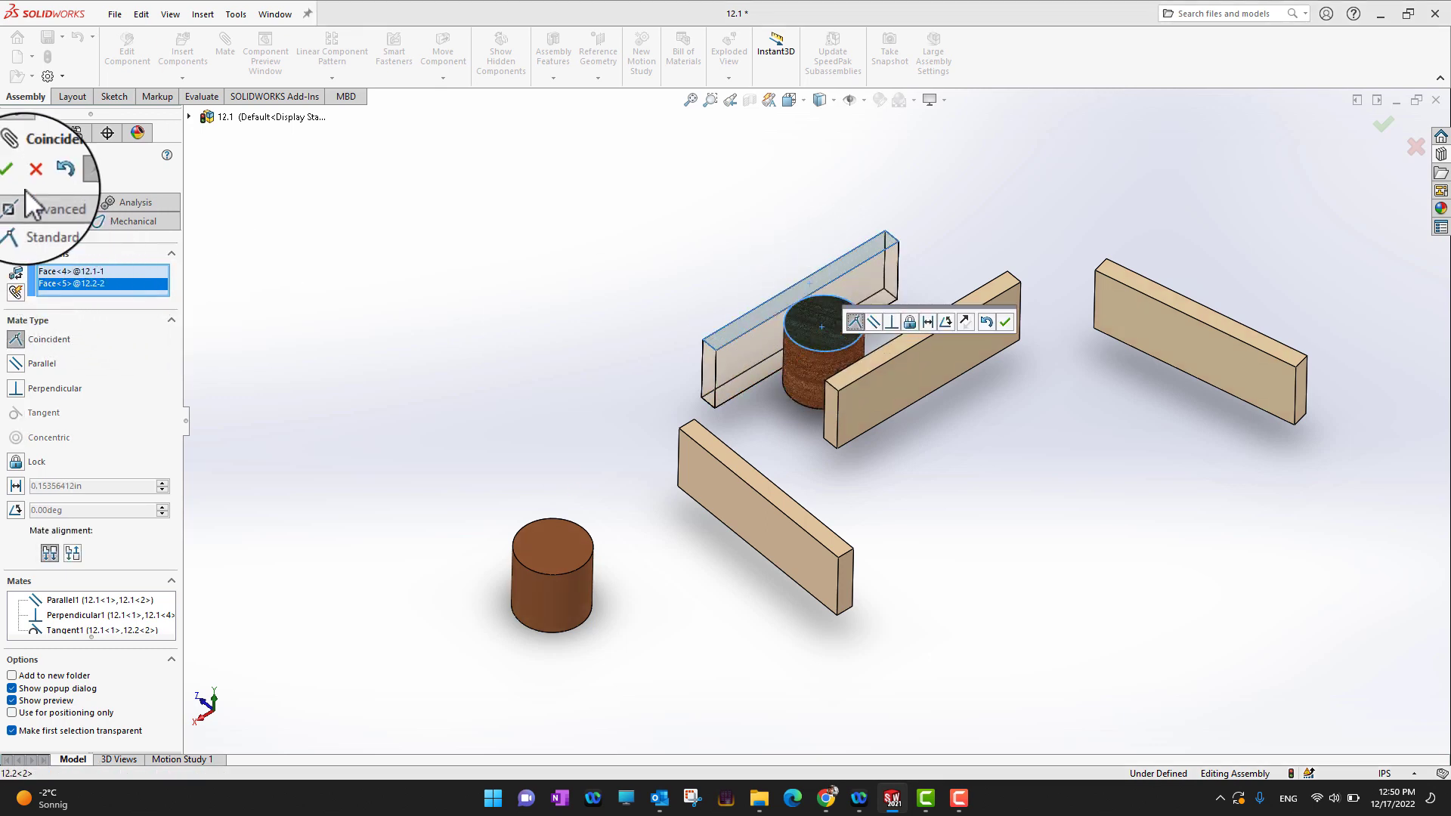
pyautogui.click(11, 175)
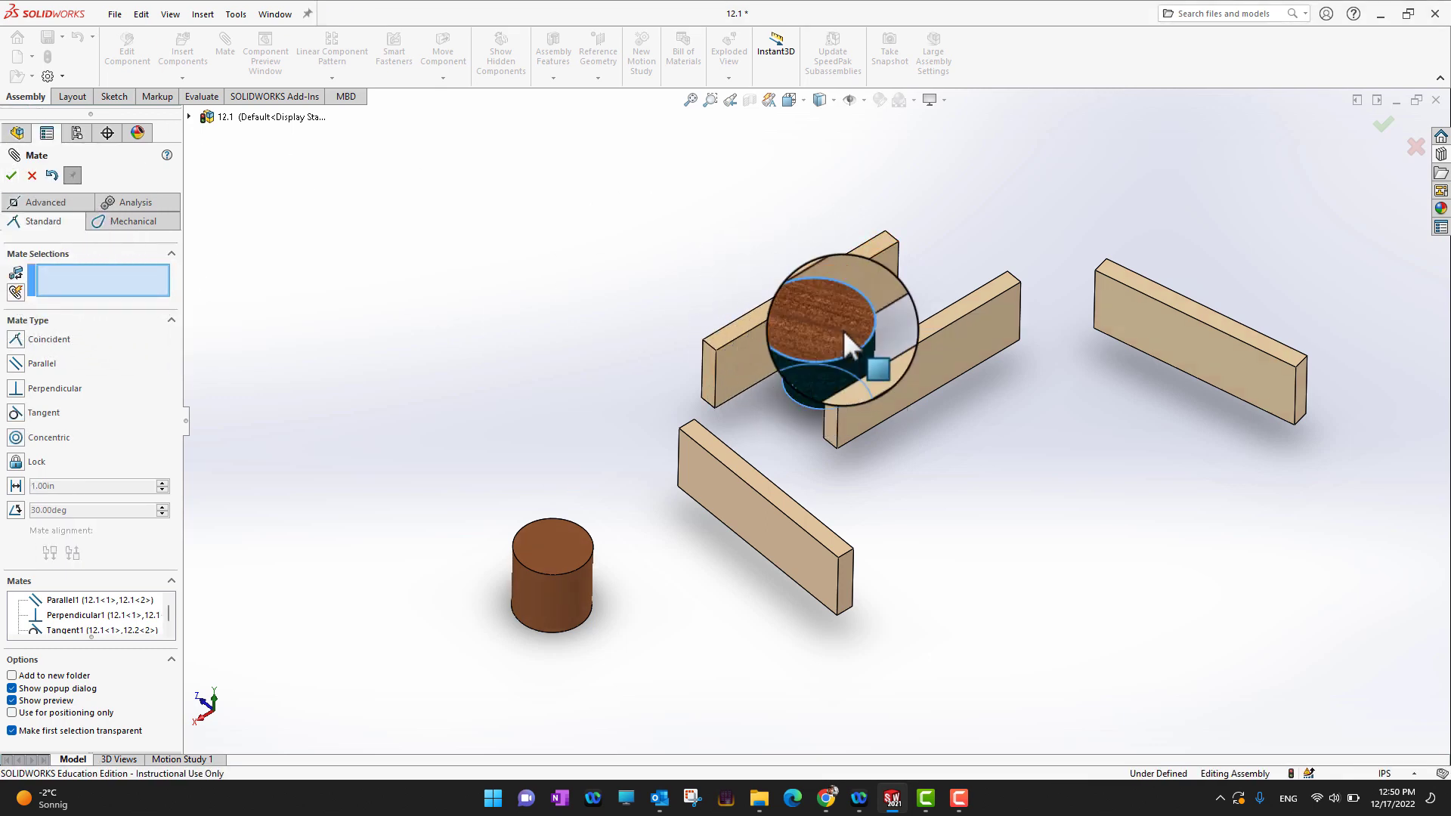
pyautogui.moveTo(936, 271); pyautogui.dragTo(726, 328)
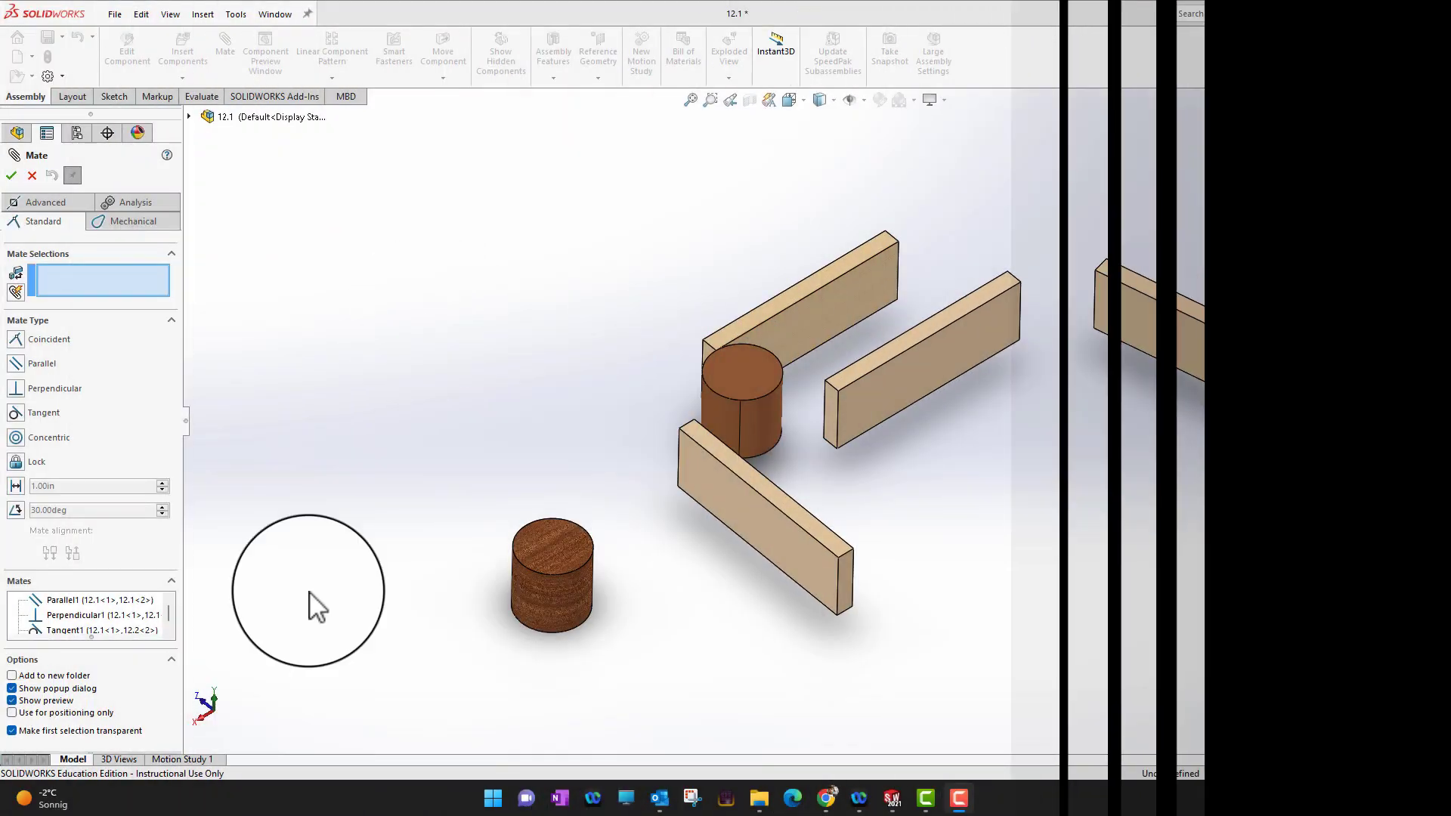
# - Add a Concentric mate between the curved faces of cylinders 12.2<1> and 12.2<2>
pyautogui.click(16, 438)
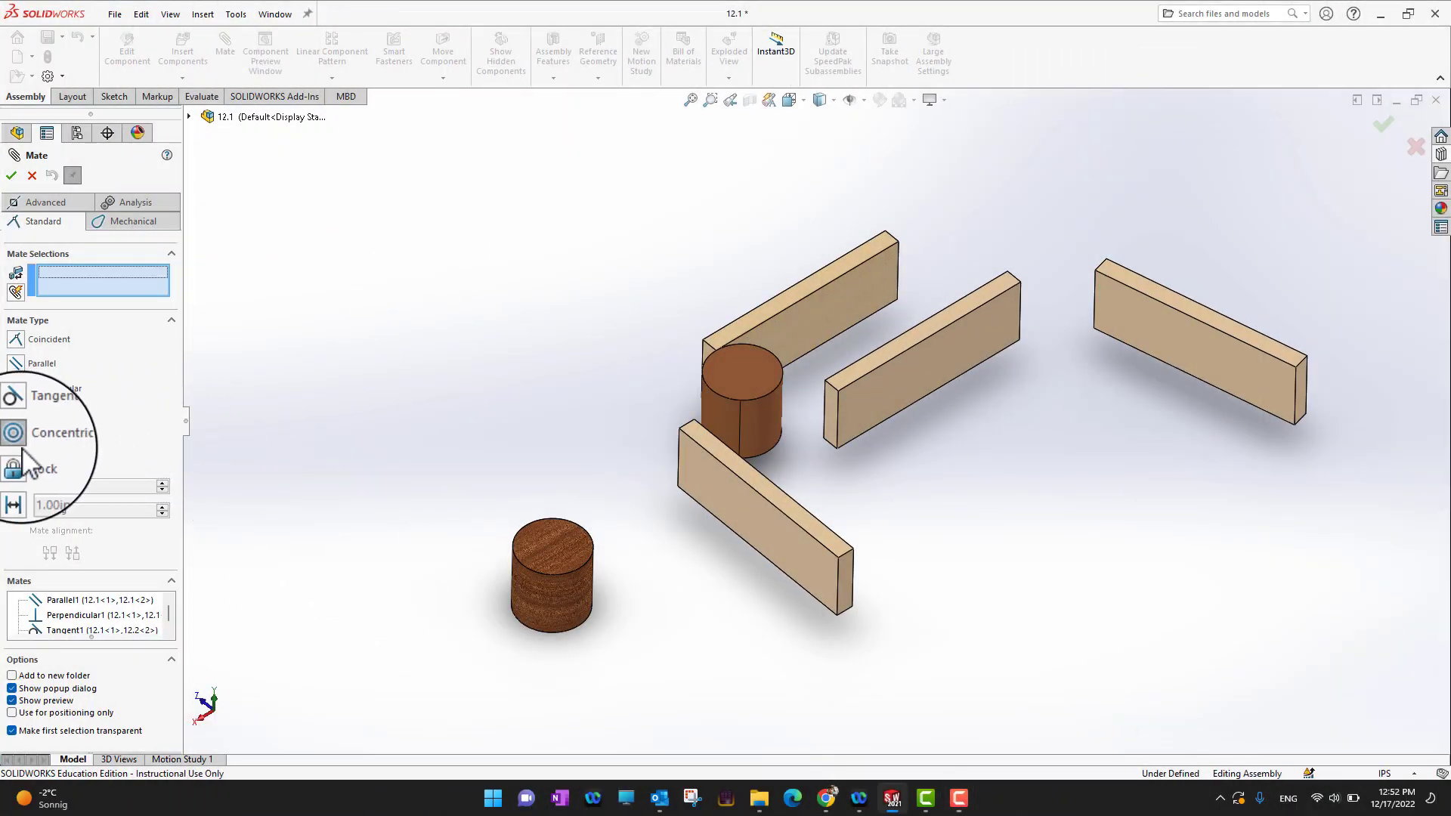
pyautogui.click(548, 601)
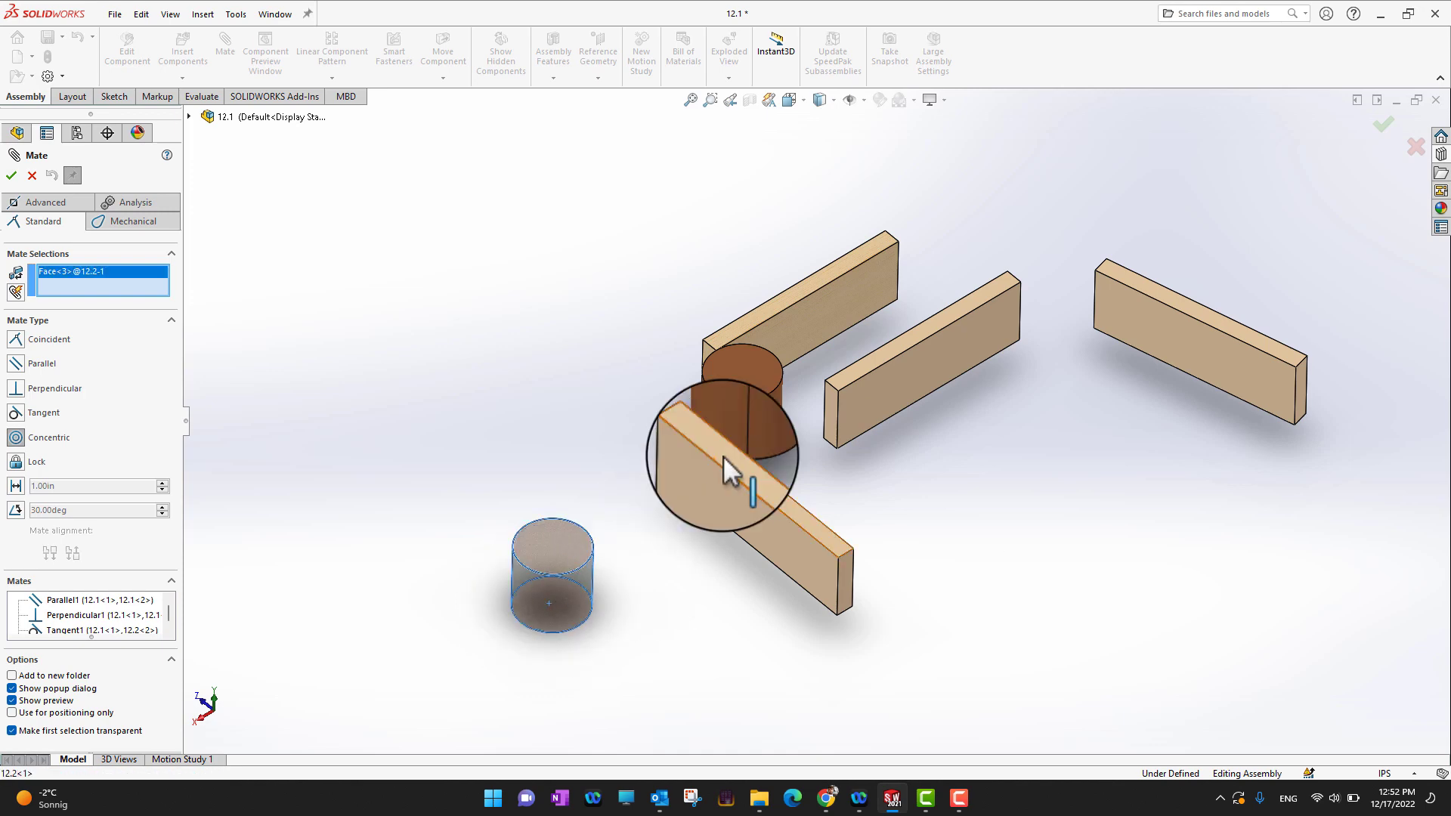
pyautogui.click(756, 425)
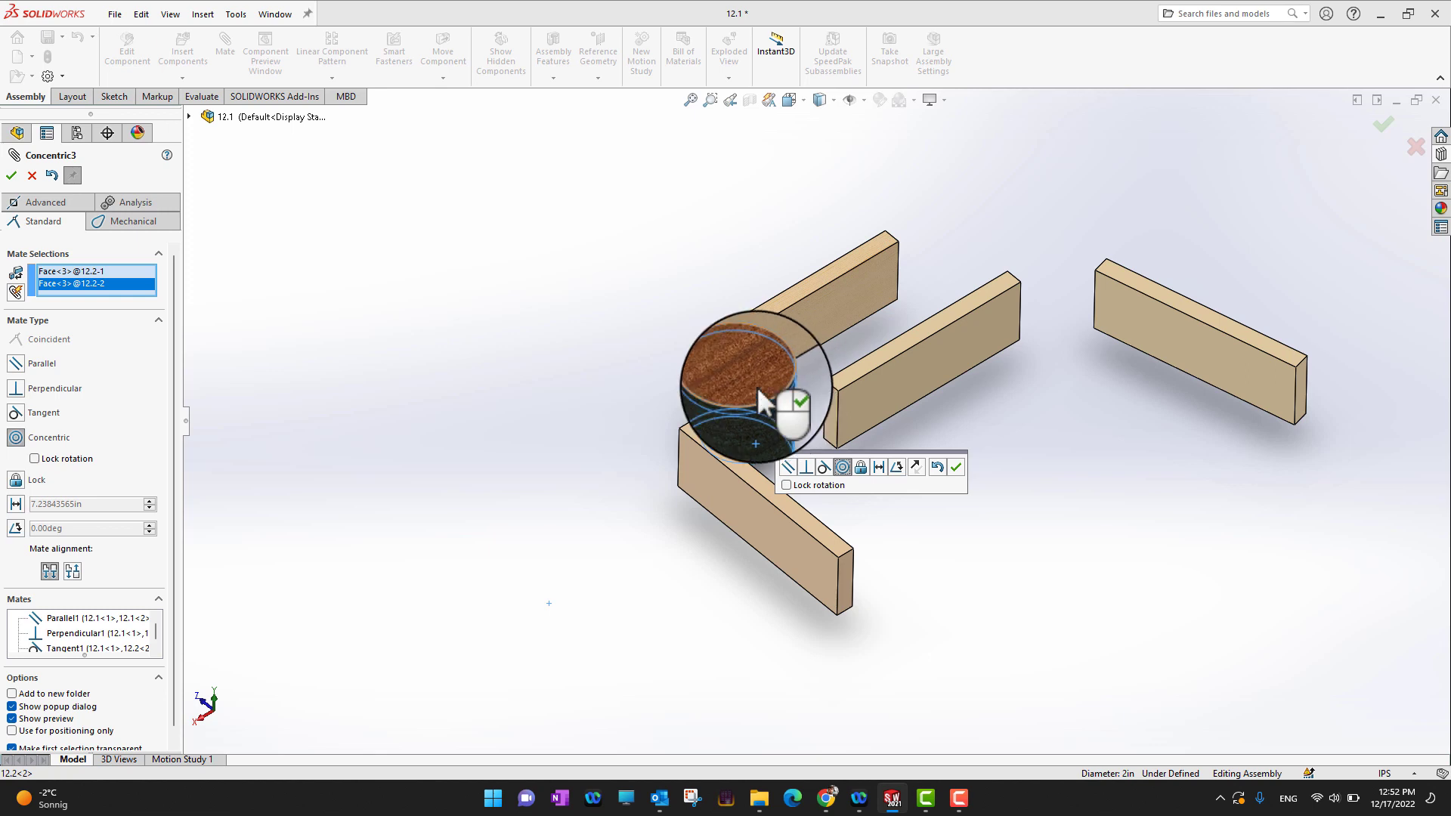
pyautogui.click(956, 467)
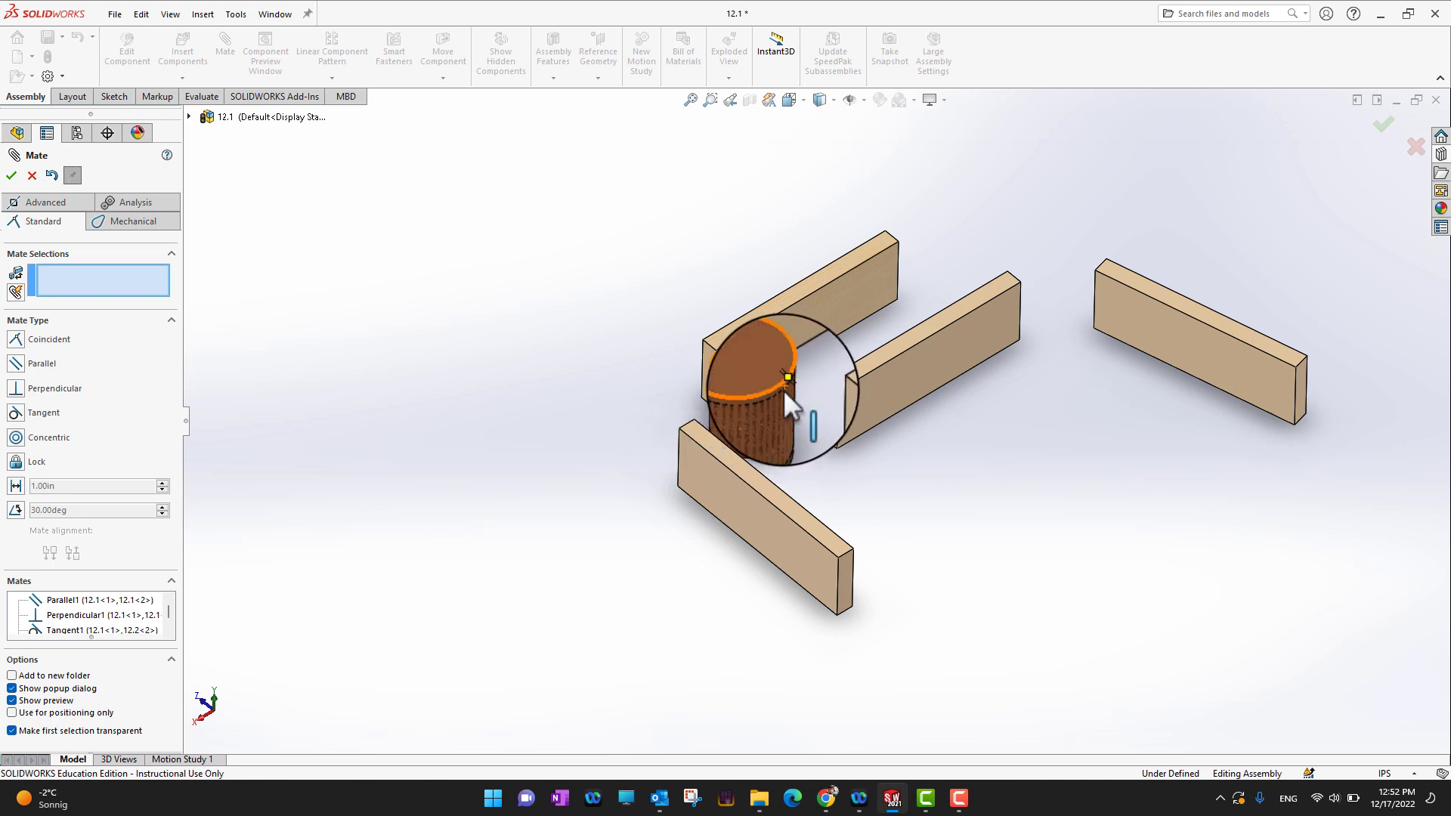
# - Slide the concentric cylinders along the board, and raise cylinder 12.2<1> along the shared axis above cylinder 12.2<2>
pyautogui.scroll(-2, 783, 389)
pyautogui.moveTo(766, 447); pyautogui.dragTo(818, 352)
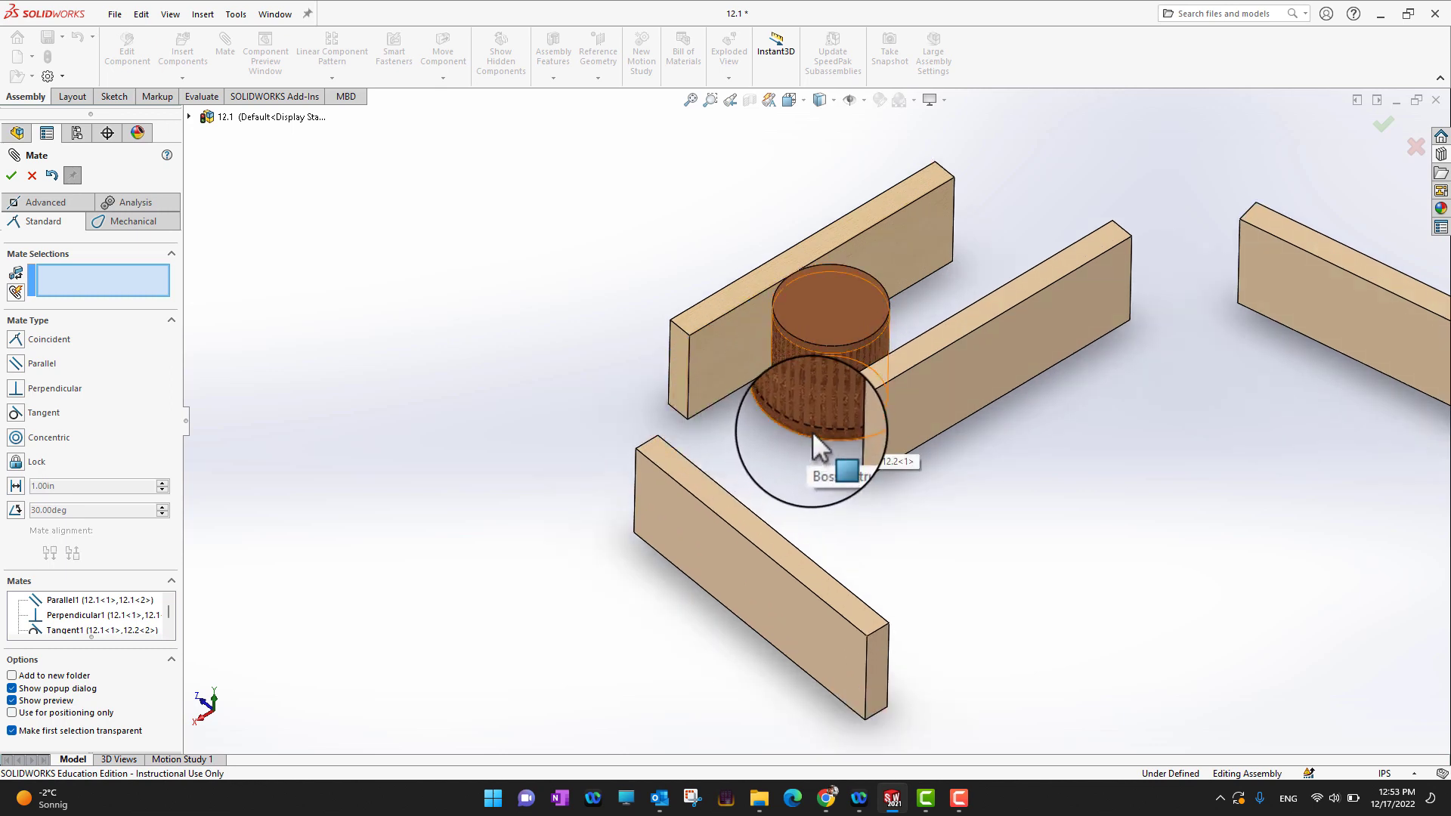
pyautogui.moveTo(812, 431); pyautogui.dragTo(720, 153)
pyautogui.scroll(1, 822, 325)
pyautogui.scroll(2, 823, 325)
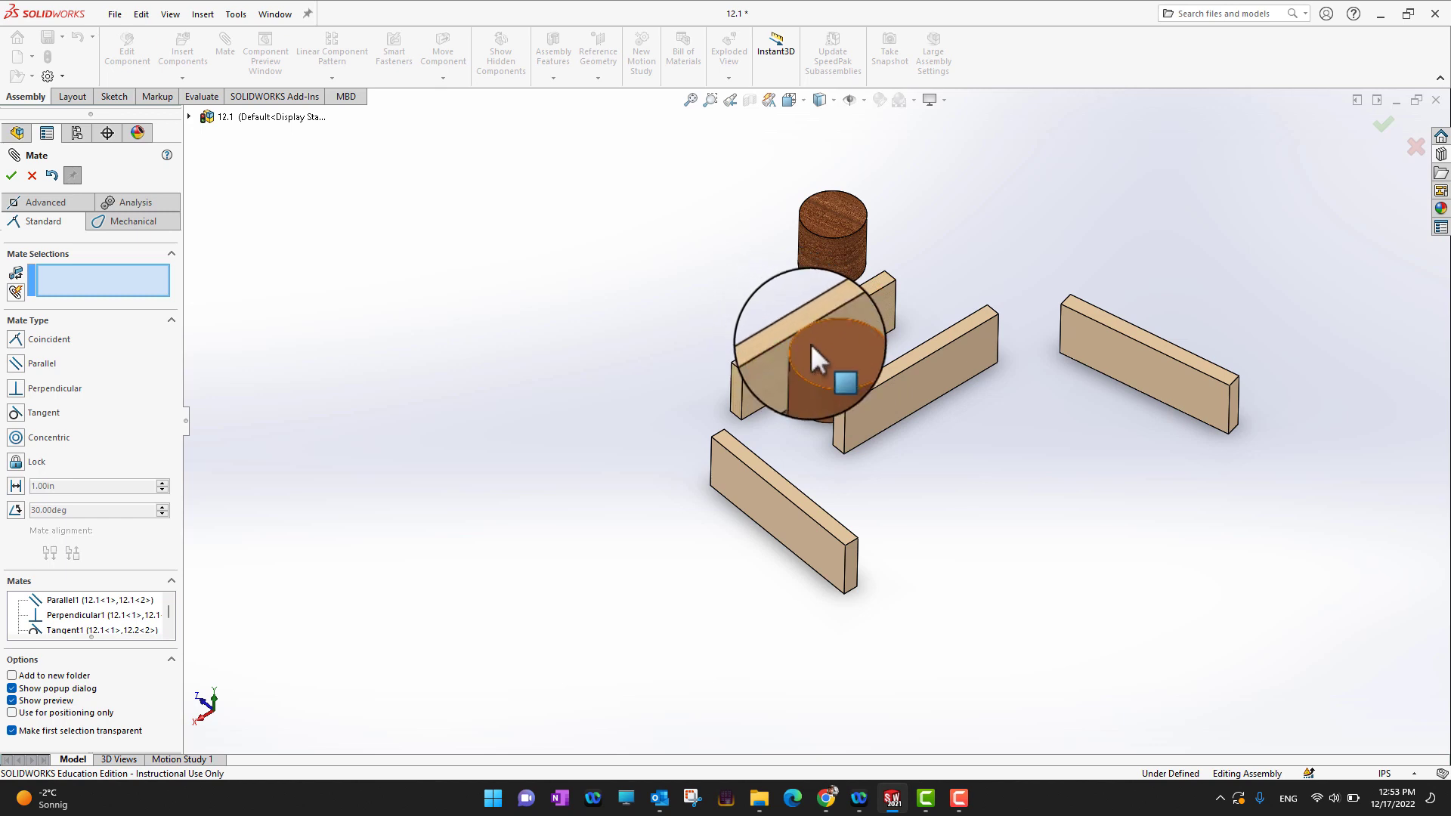
pyautogui.moveTo(818, 219); pyautogui.dragTo(807, 155)
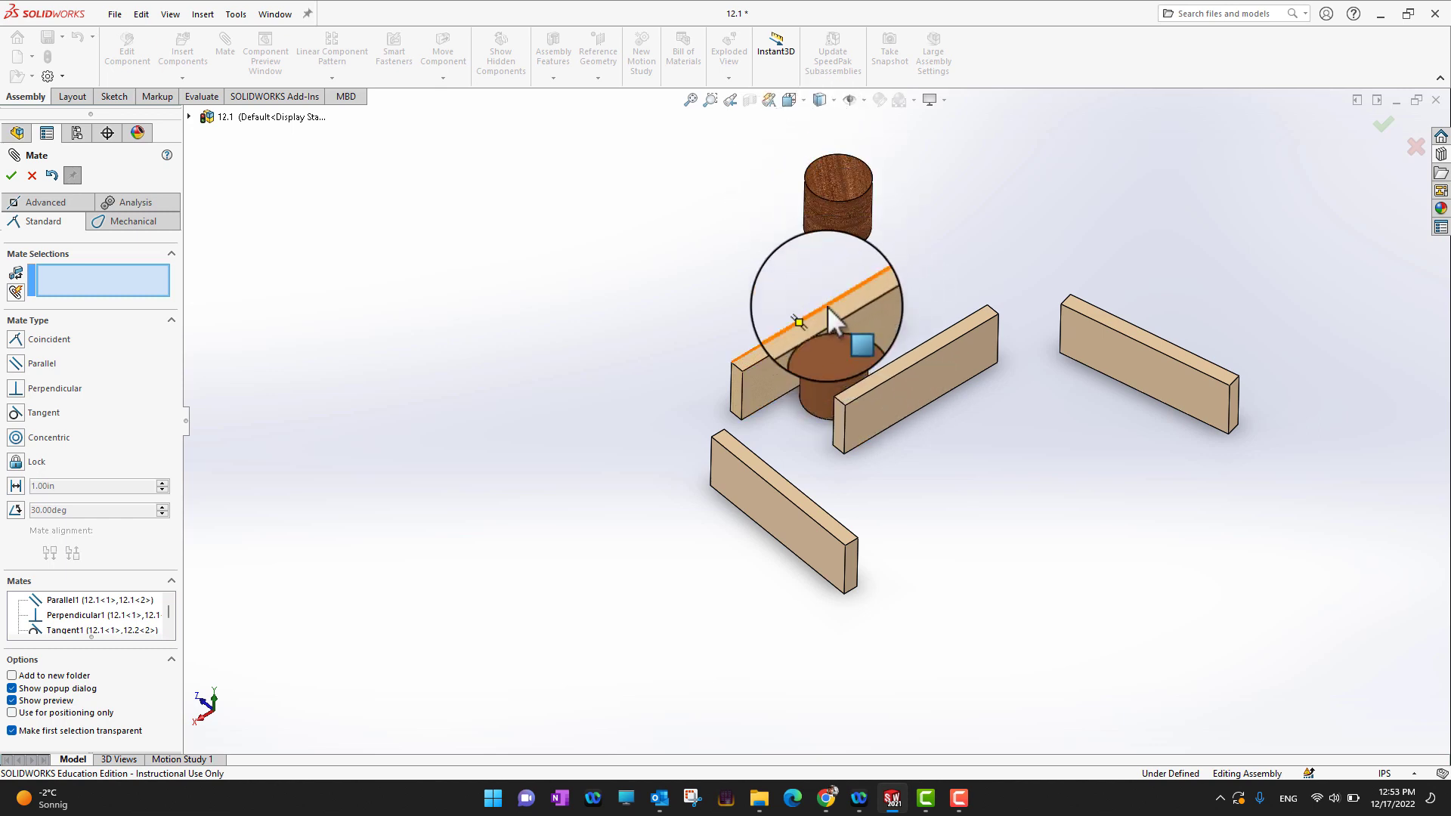
# - Add a Lock mate between cylinders 12.2<1> and 12.2<2>, and move the upper cylinder to test it
pyautogui.click(836, 224)
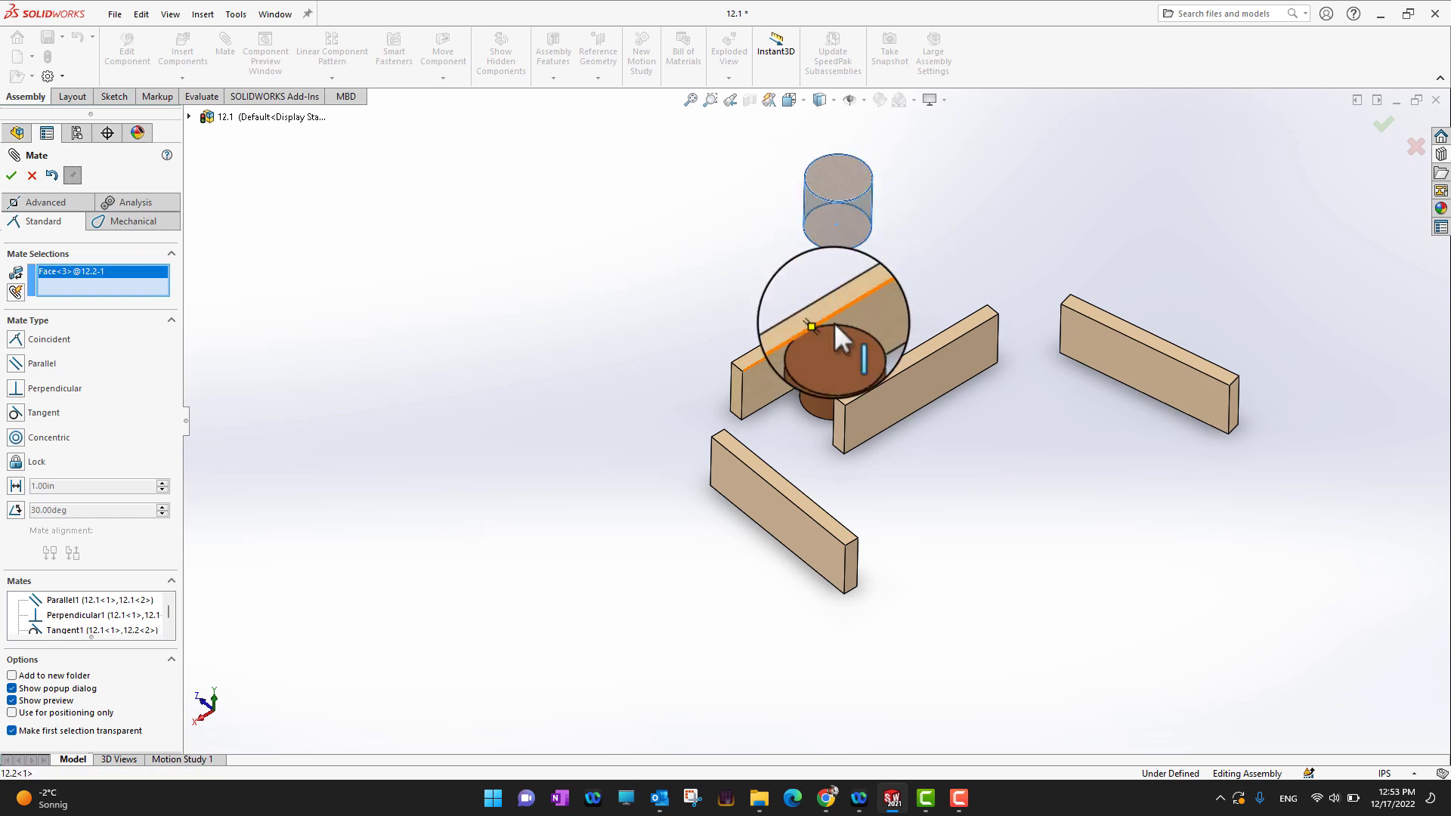
pyautogui.click(819, 383)
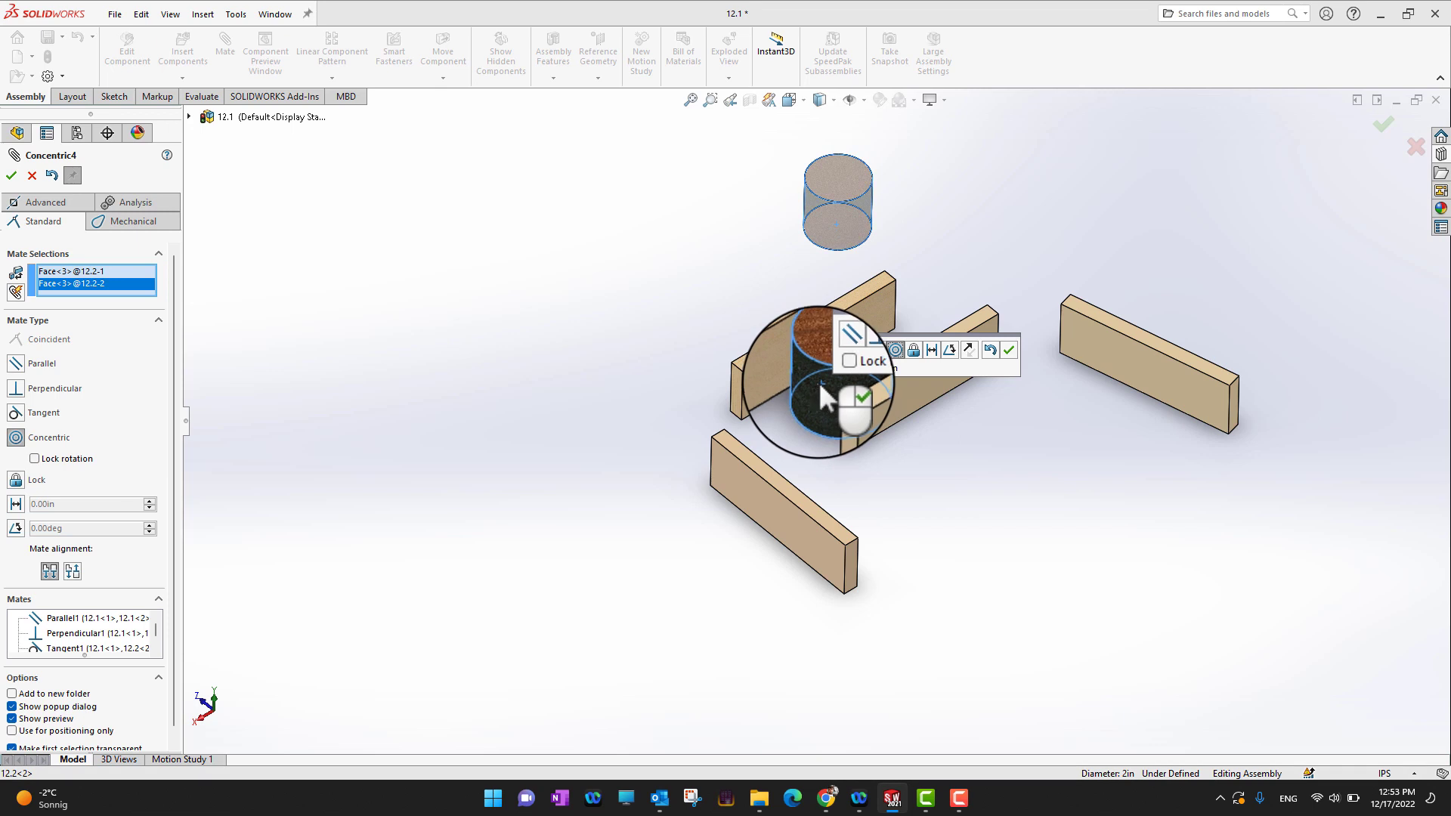
pyautogui.click(913, 350)
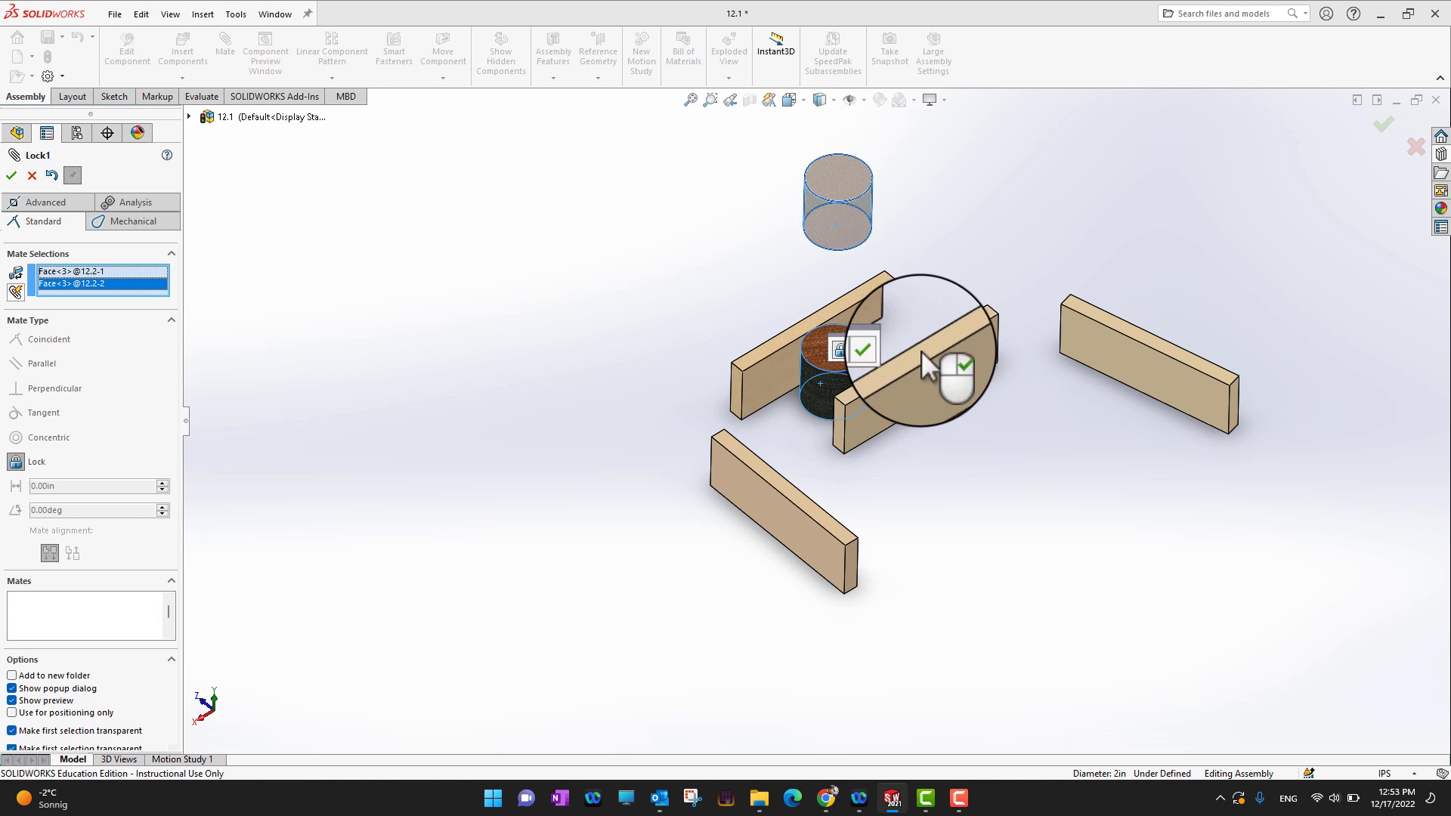
pyautogui.click(12, 175)
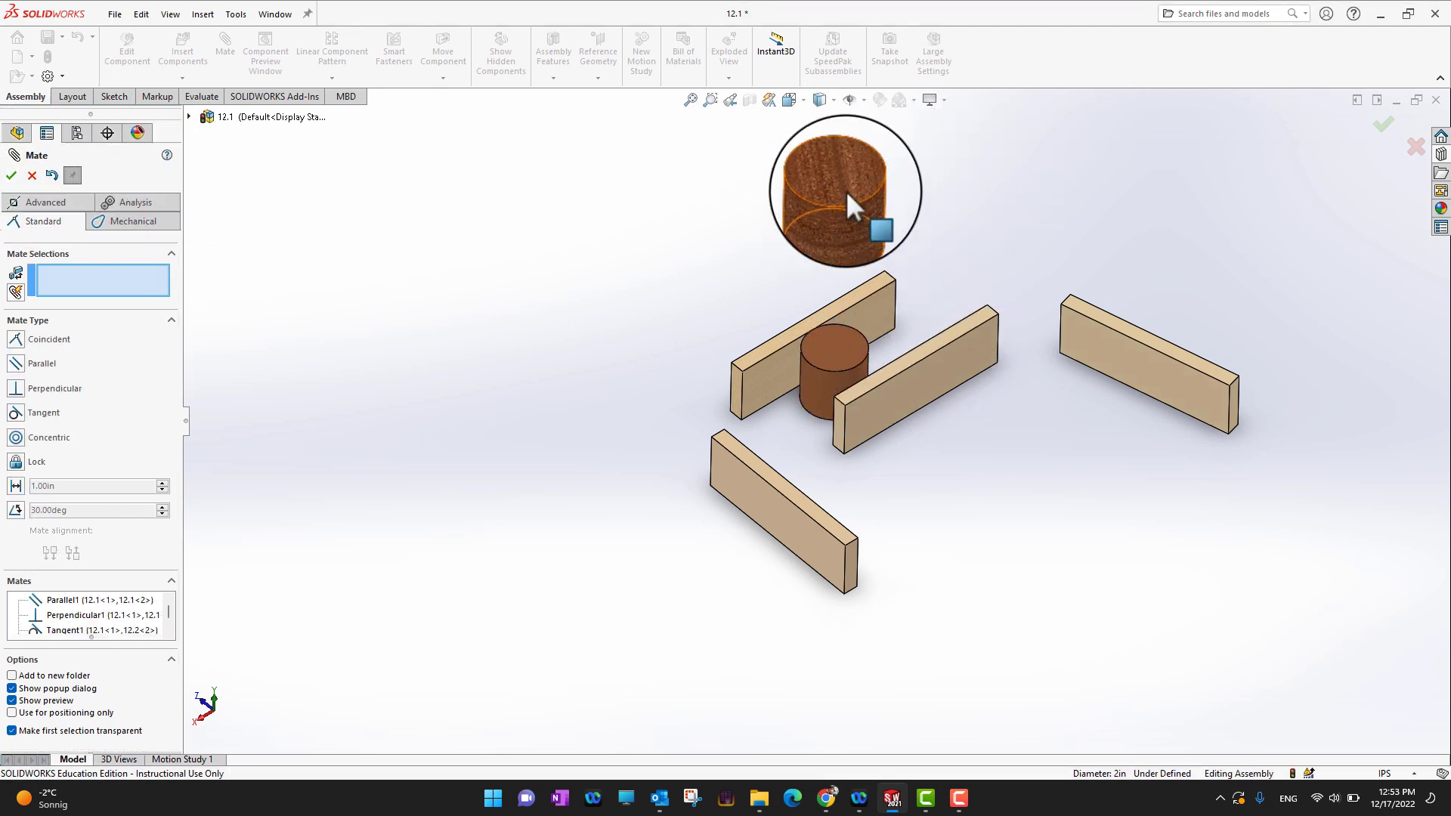
pyautogui.moveTo(848, 194)
pyautogui.mouseDown()
pyautogui.moveTo(874, 132)
pyautogui.moveTo(765, 219)
pyautogui.moveTo(932, 146)
pyautogui.moveTo(814, 219)
pyautogui.moveTo(910, 159)
pyautogui.moveTo(898, 137)
pyautogui.moveTo(883, 197)
pyautogui.moveTo(948, 152)
pyautogui.moveTo(841, 206)
pyautogui.moveTo(951, 142)
pyautogui.moveTo(871, 186)
pyautogui.mouseUp()
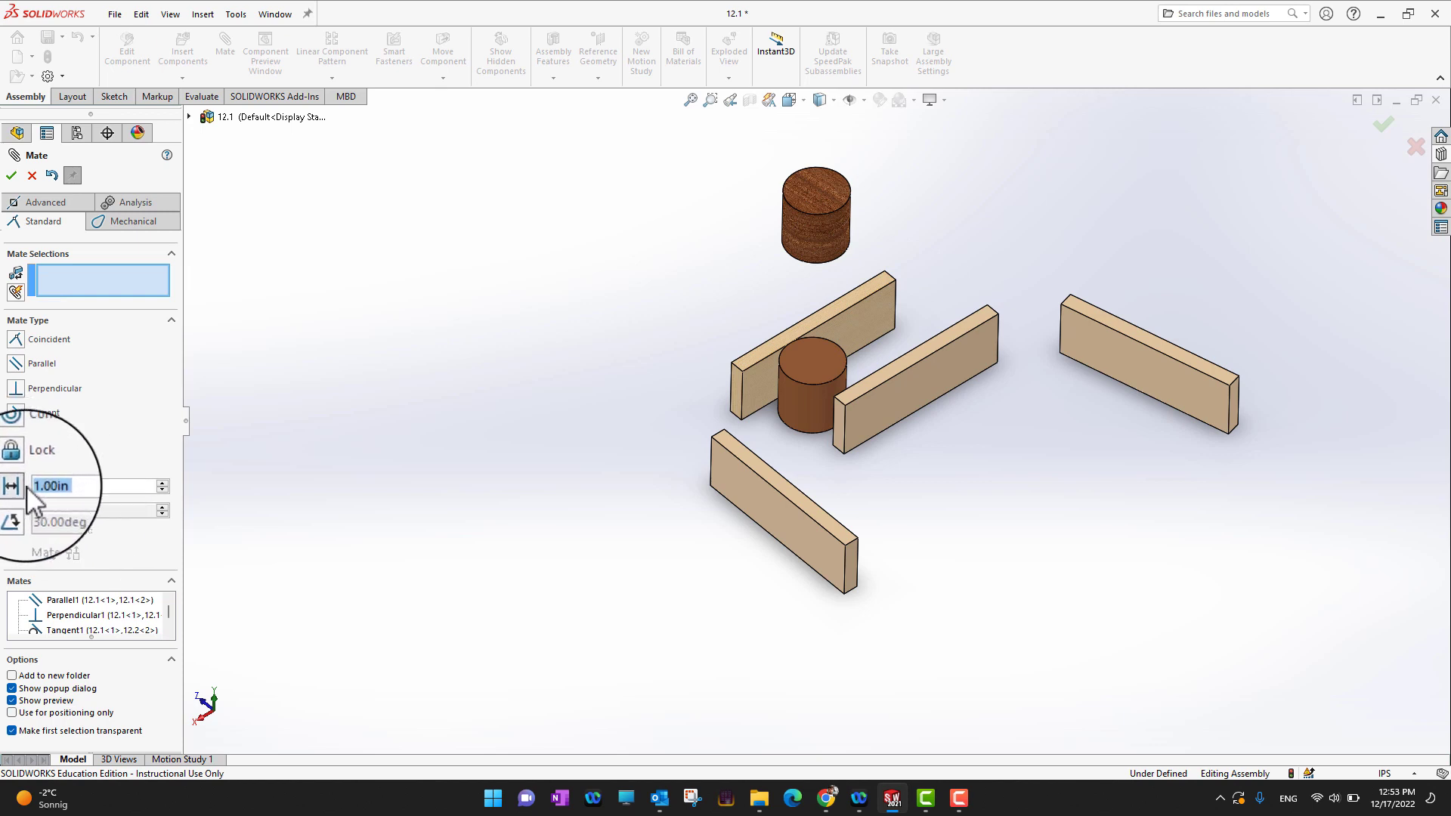
# - Add a 3 in Distance mate between the facing side faces of fixed board 12.1<1> and board 12.1<2>
pyautogui.click(851, 326)
pyautogui.moveTo(469, 350); pyautogui.dragTo(795, 320, button='middle')
pyautogui.click(823, 320)
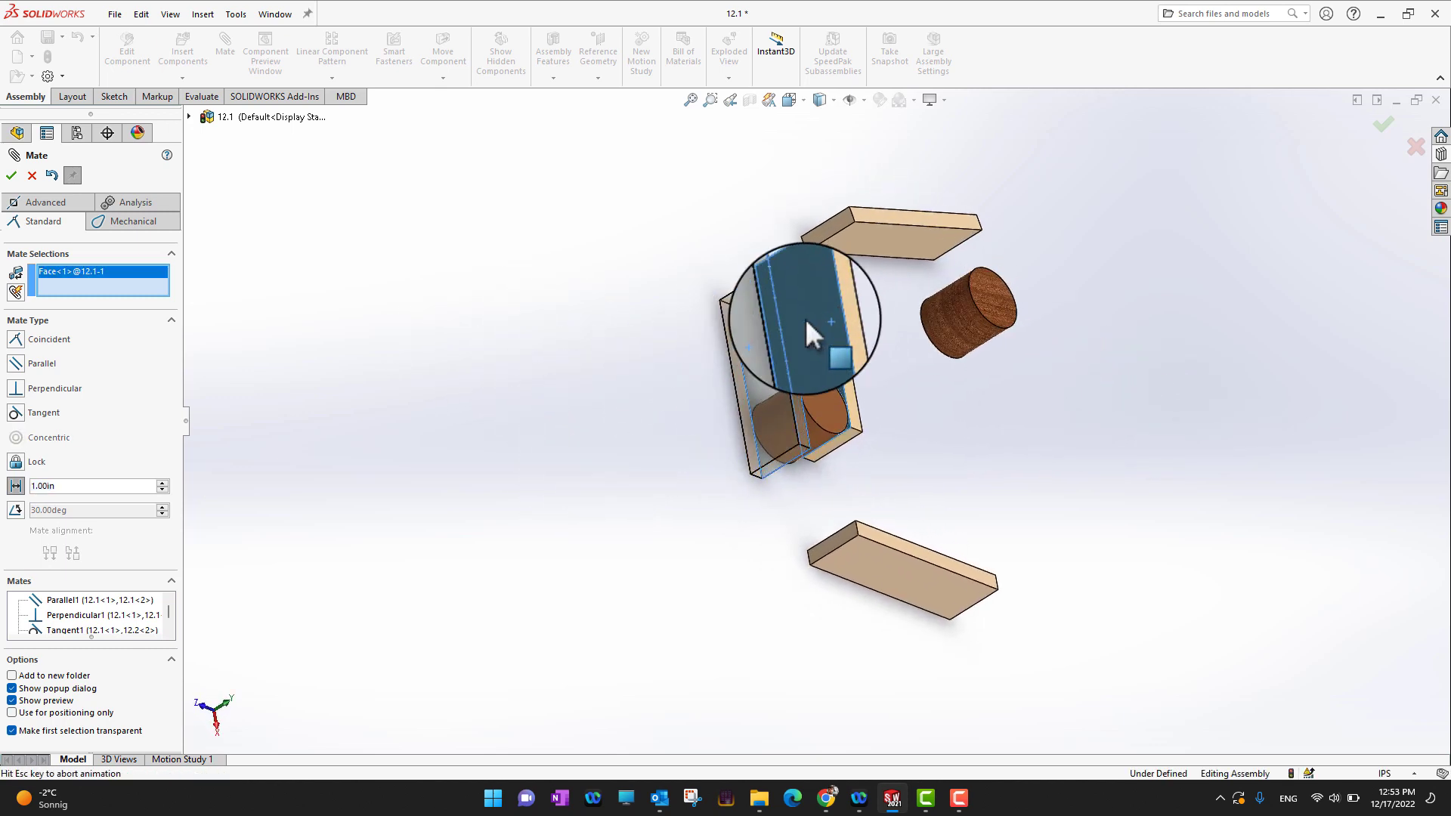
pyautogui.moveTo(632, 502); pyautogui.dragTo(615, 479, button='middle')
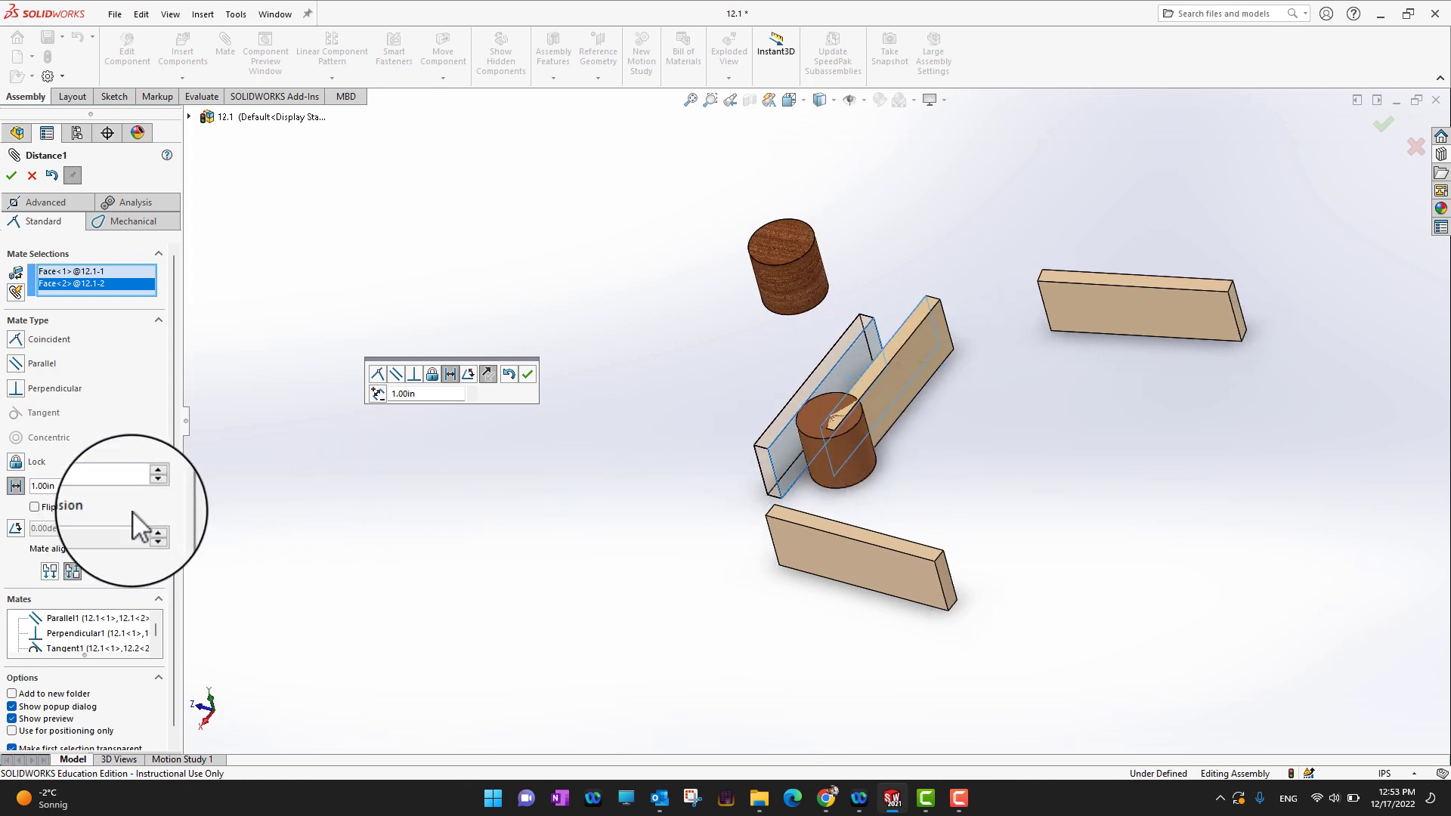
pyautogui.click(150, 484)
pyautogui.click(150, 484)
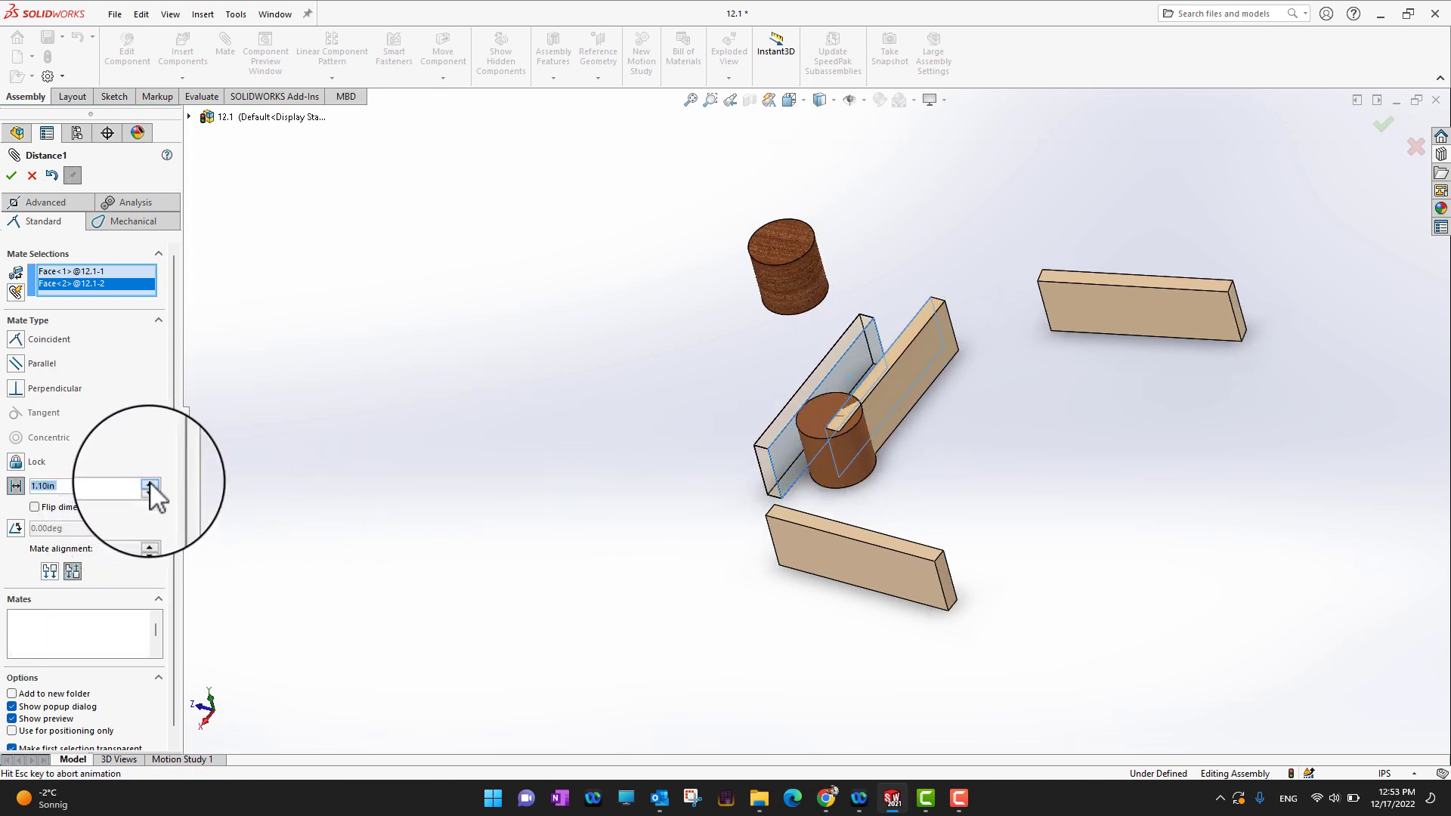
pyautogui.scroll(2, 96, 488)
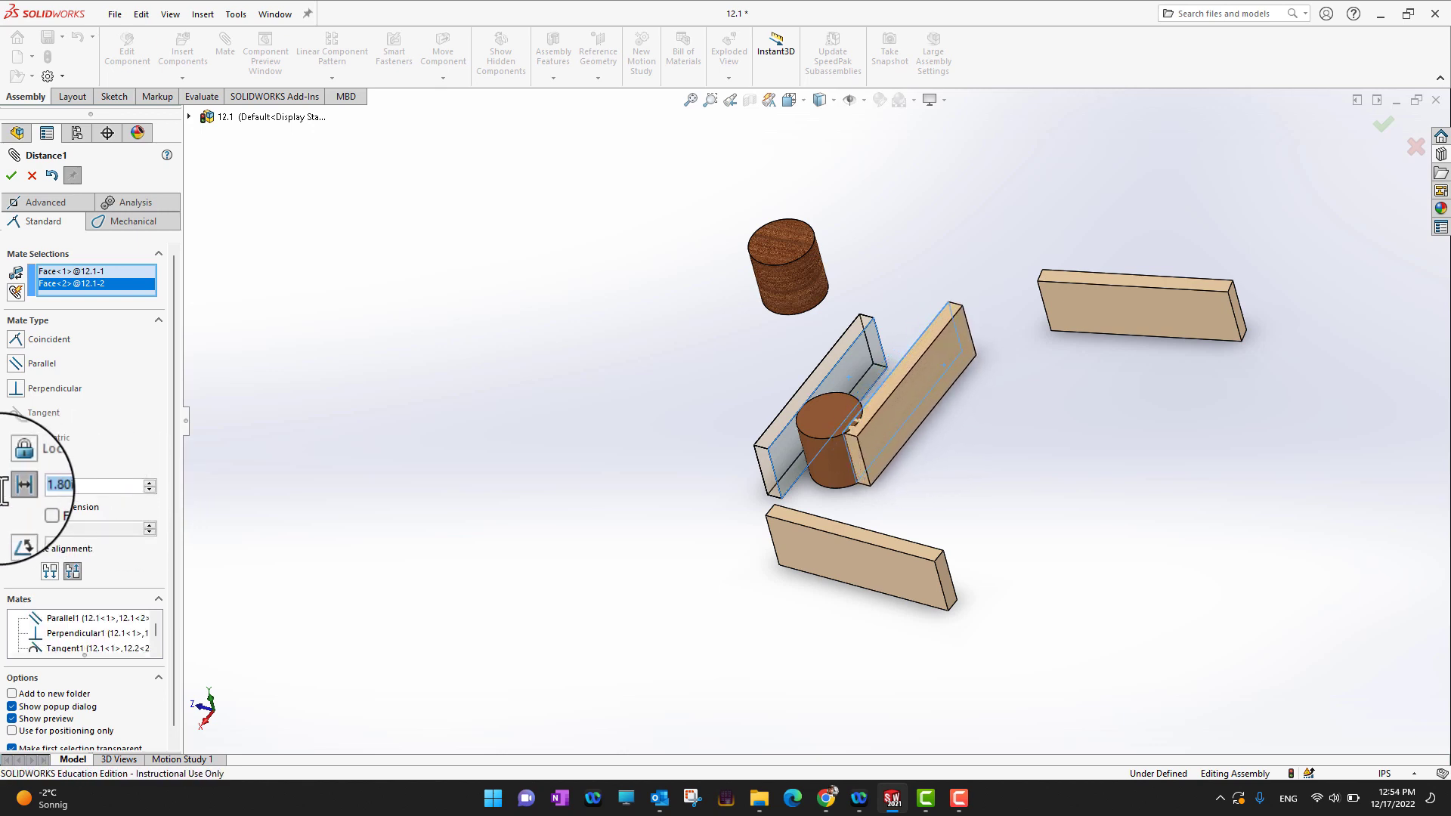
pyautogui.write('3')
pyautogui.moveTo(140, 501)
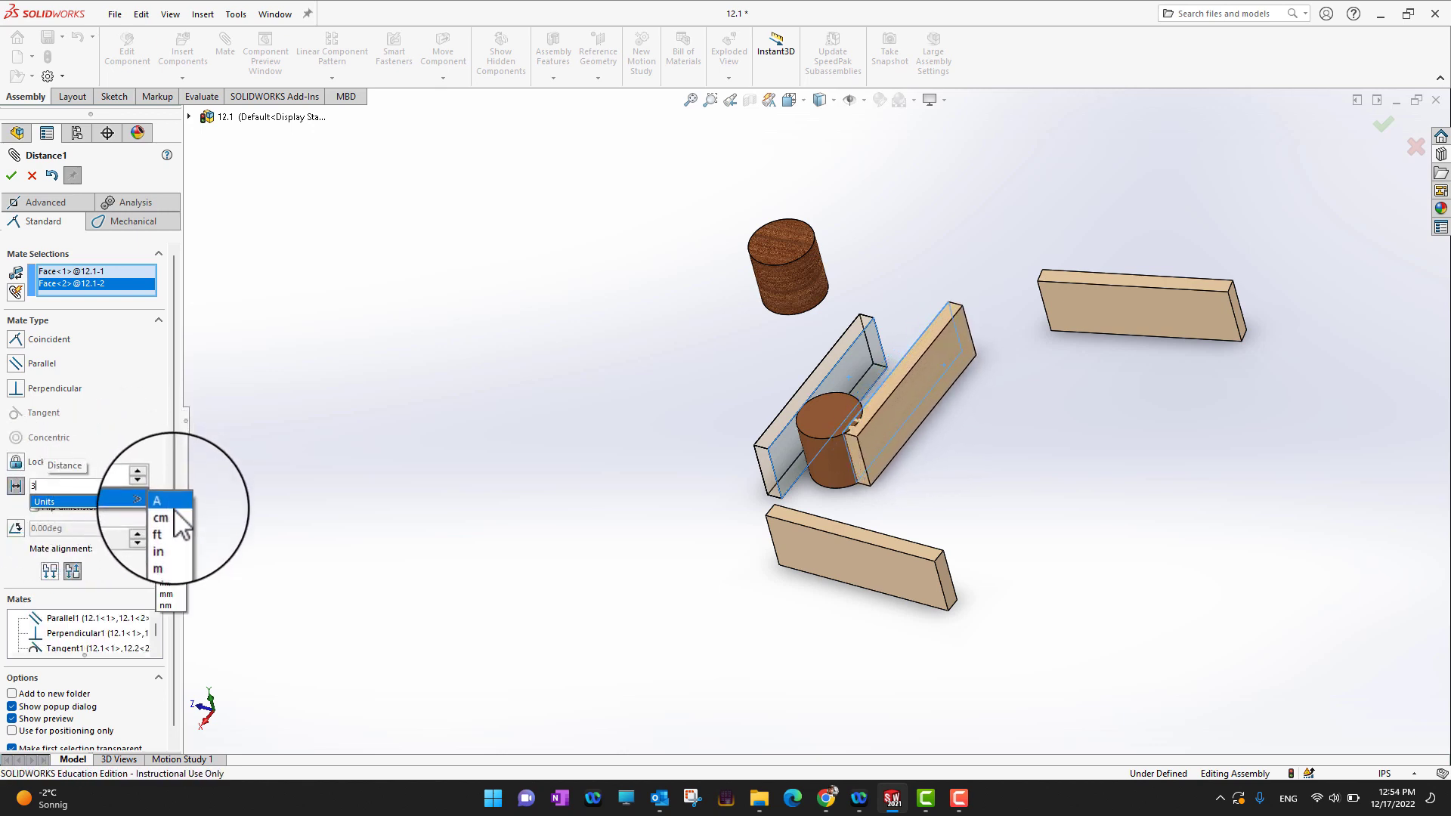
pyautogui.click(176, 539)
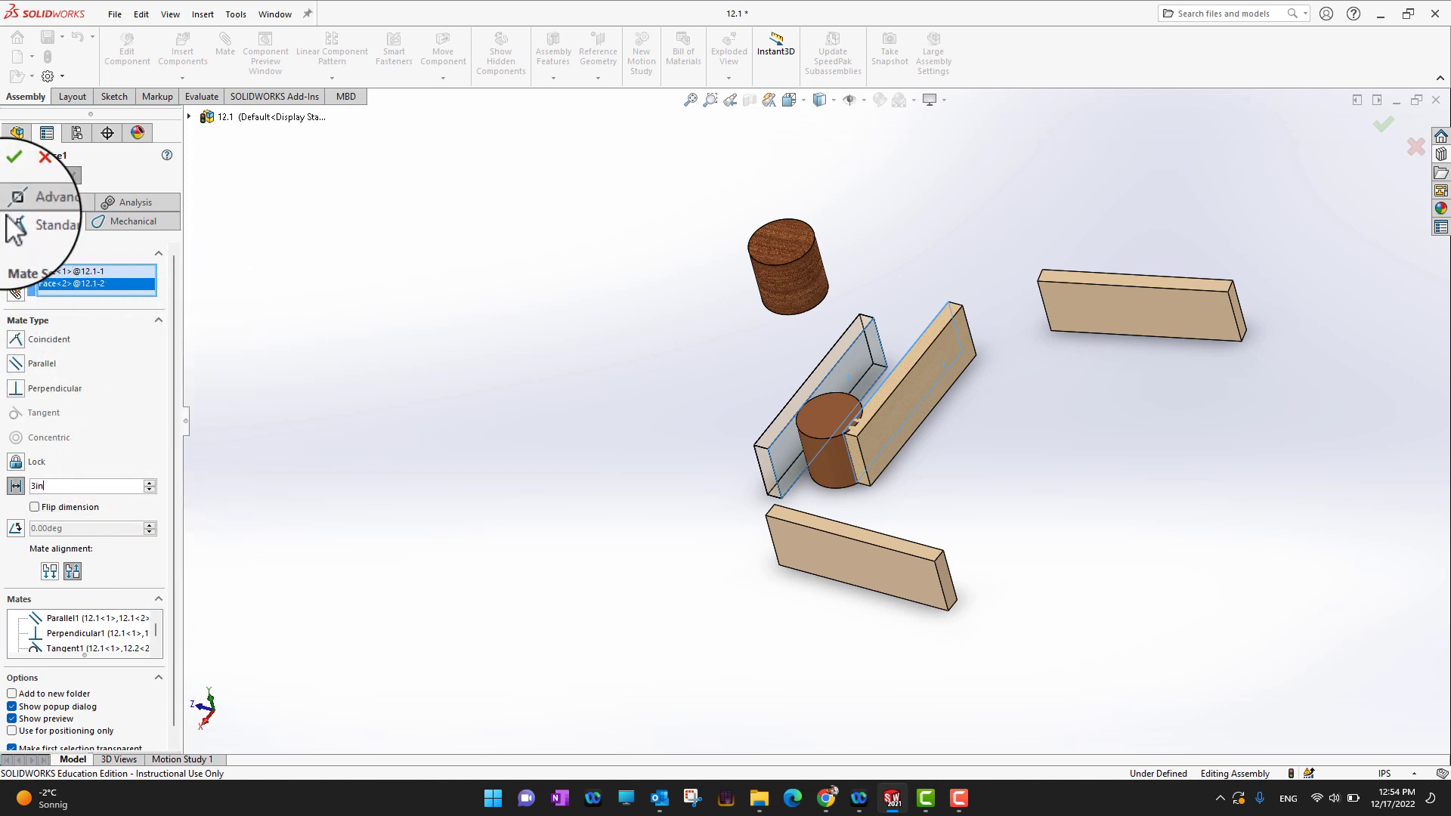
pyautogui.click(12, 178)
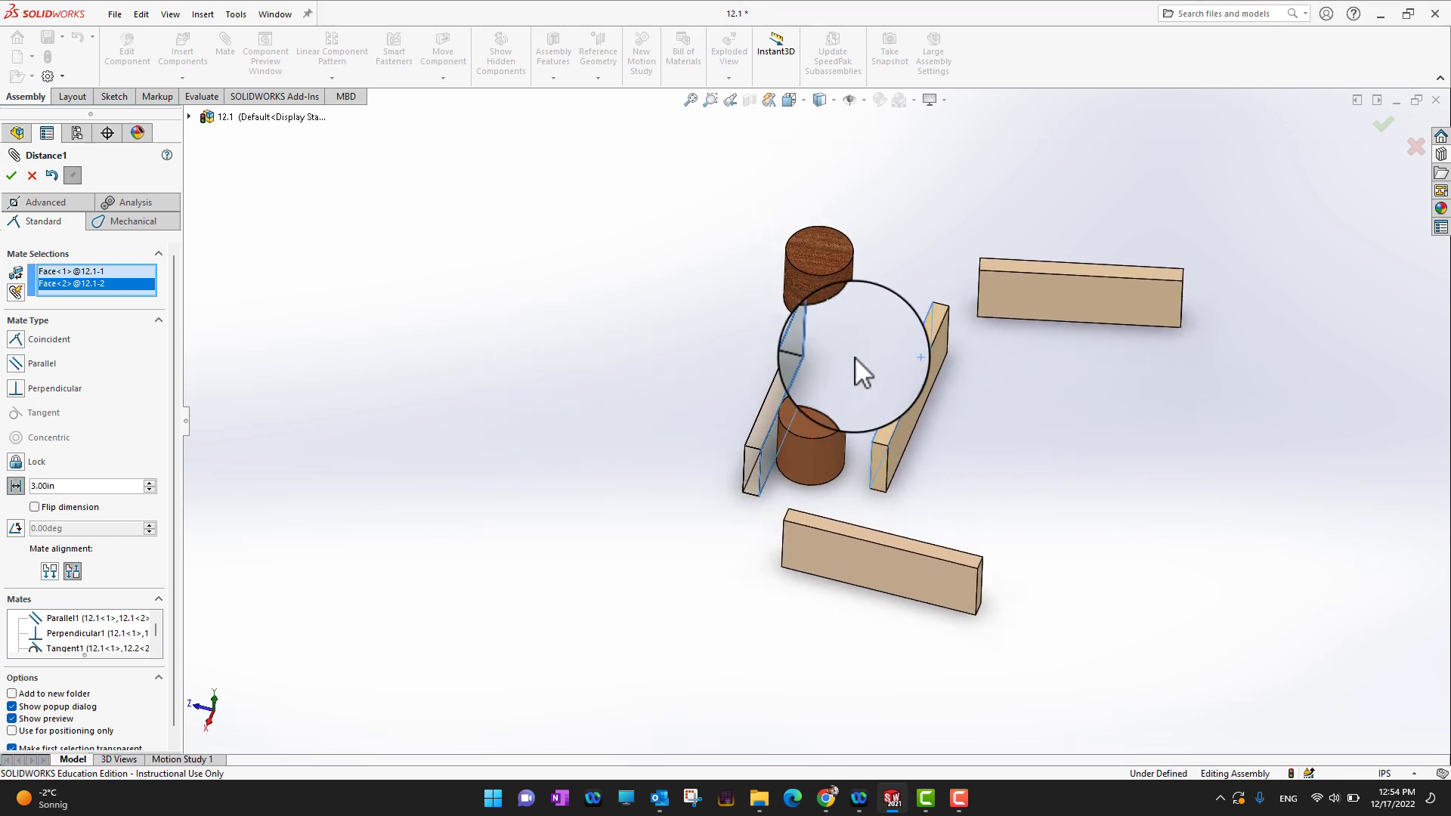
pyautogui.click(12, 175)
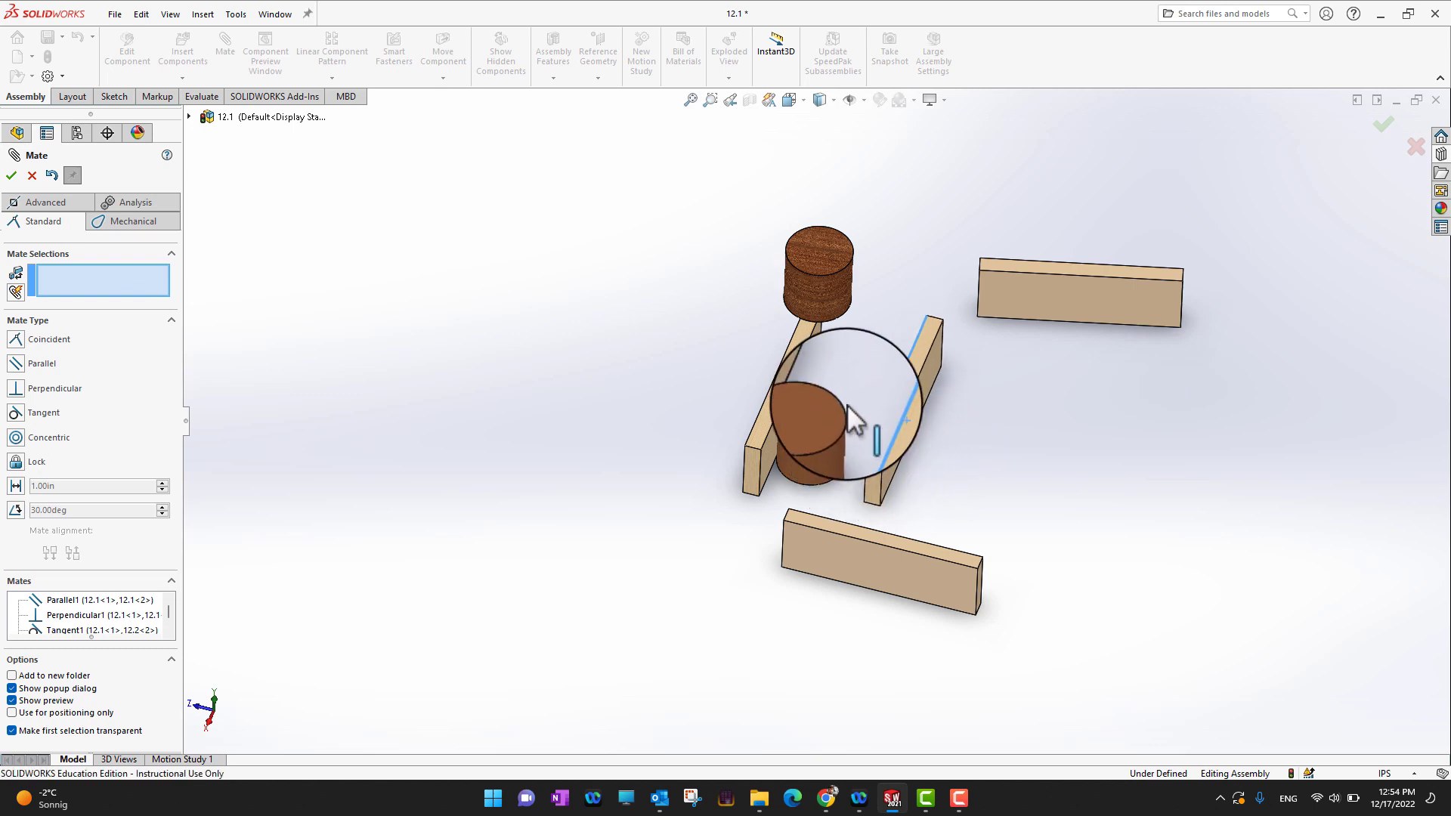
# - Slide board 12.1<2> lengthwise, make its front end face coincident with that of fixed board 12.1<1>, and finish mating
pyautogui.moveTo(869, 418); pyautogui.dragTo(905, 457)
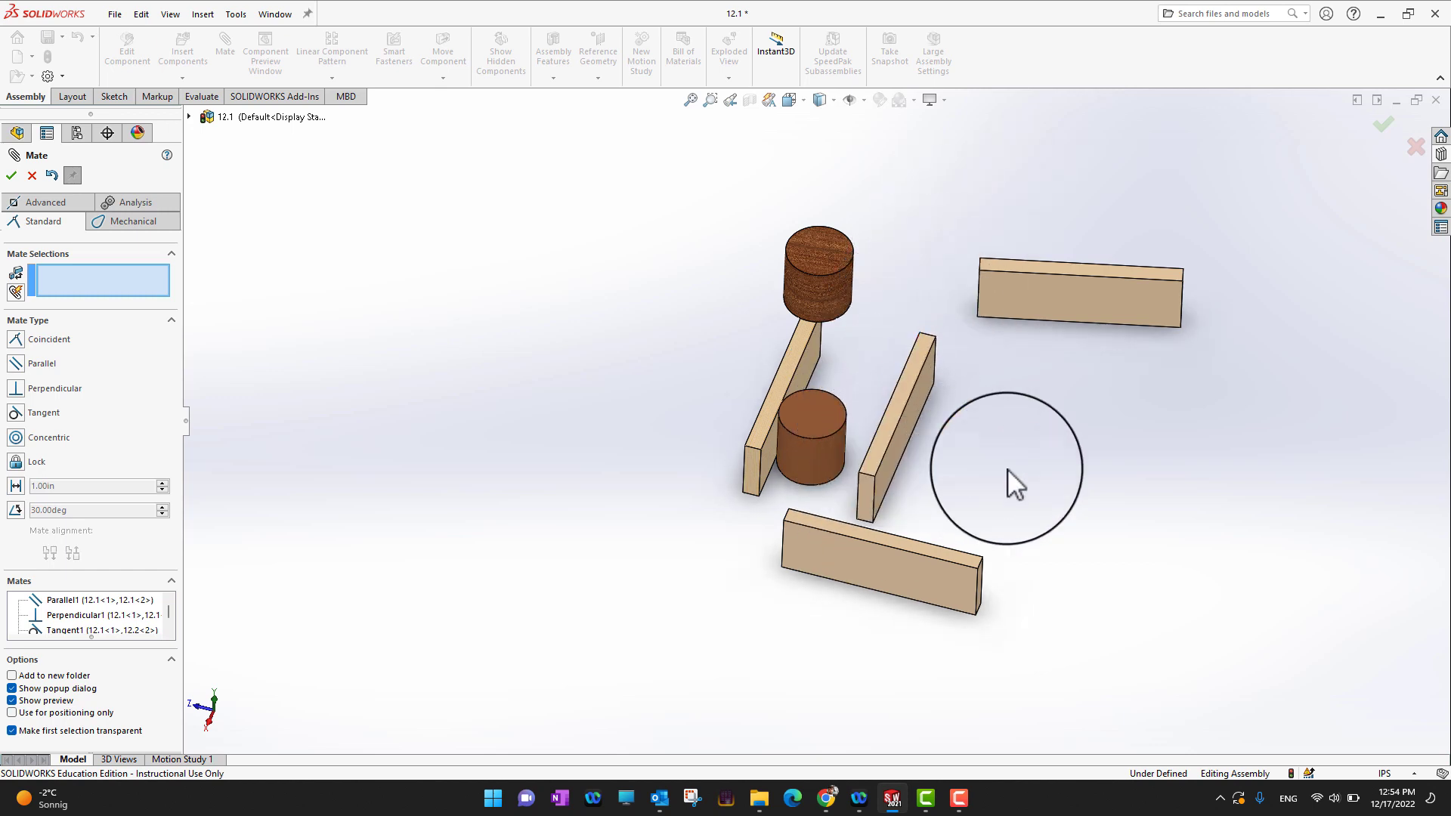
pyautogui.click(863, 498)
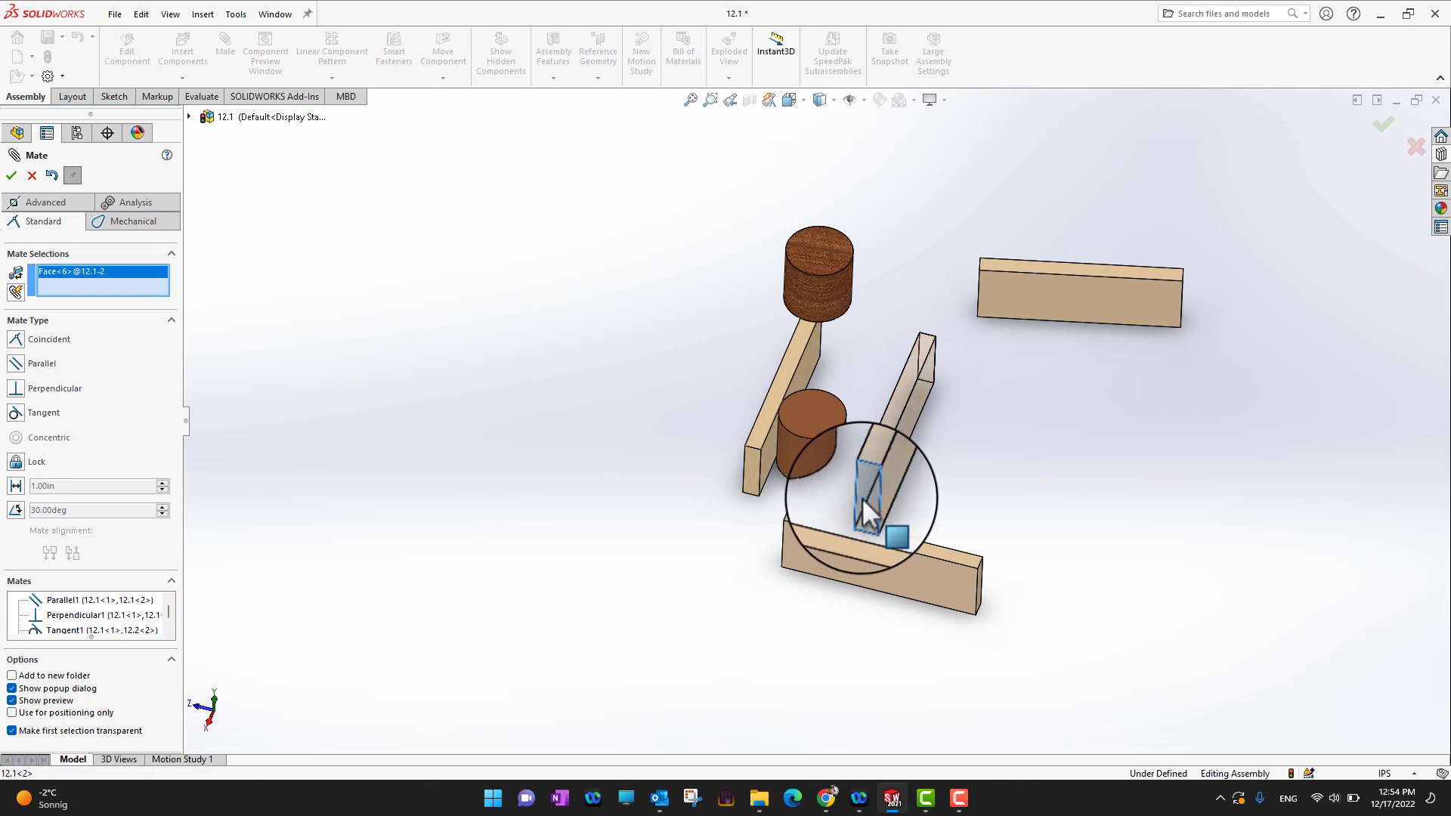
pyautogui.click(751, 470)
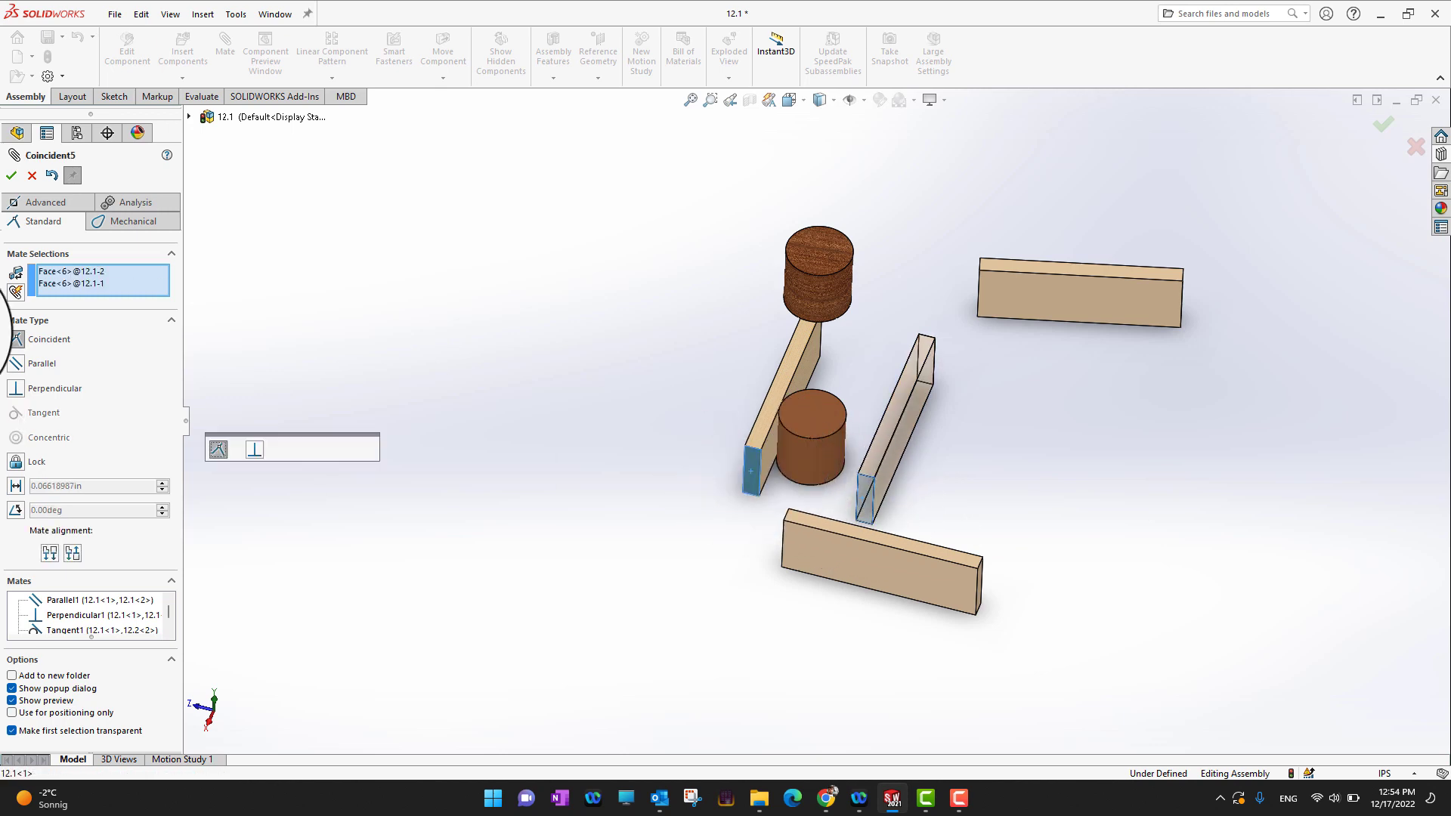
pyautogui.click(11, 176)
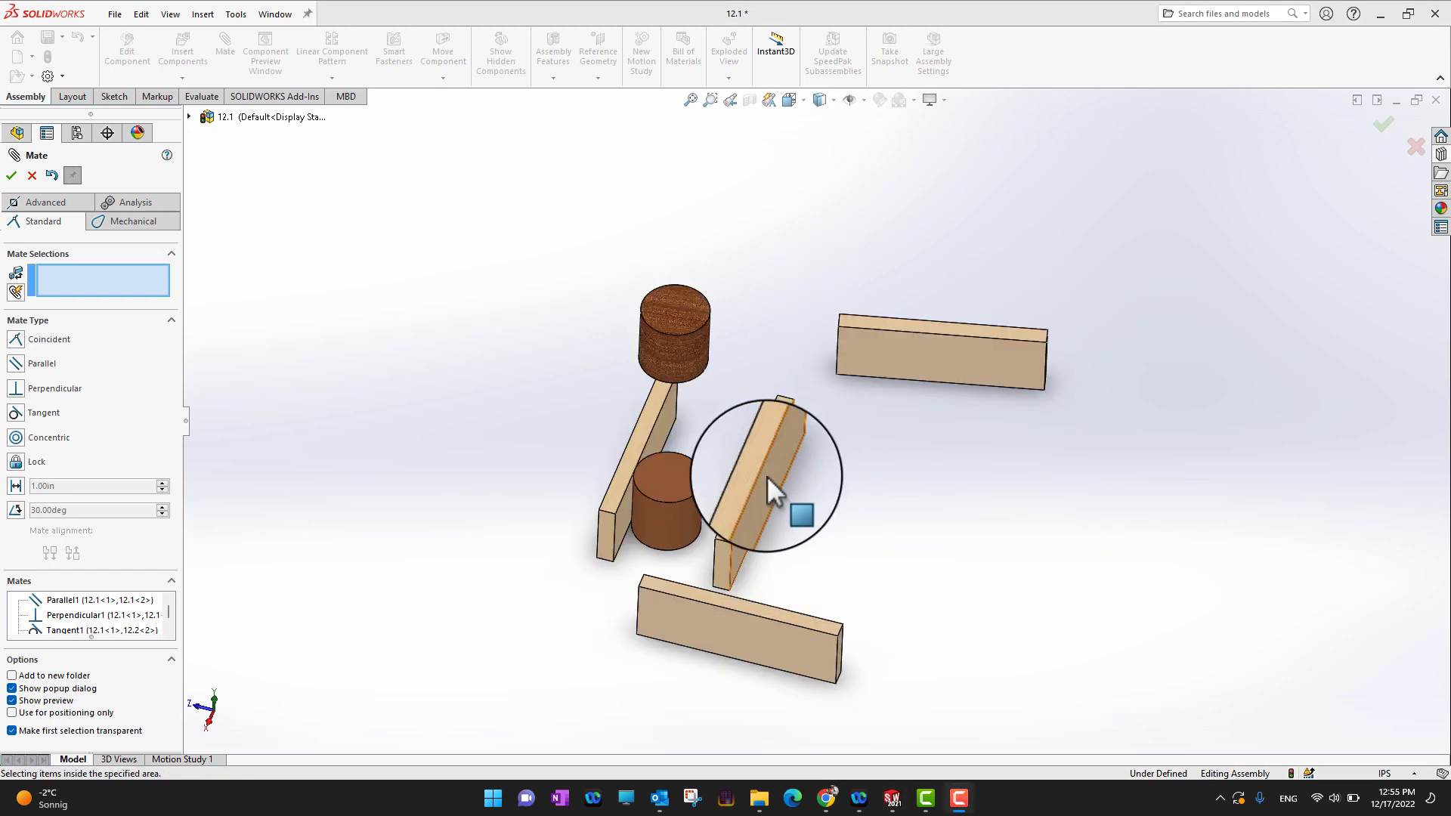
pyautogui.click(11, 175)
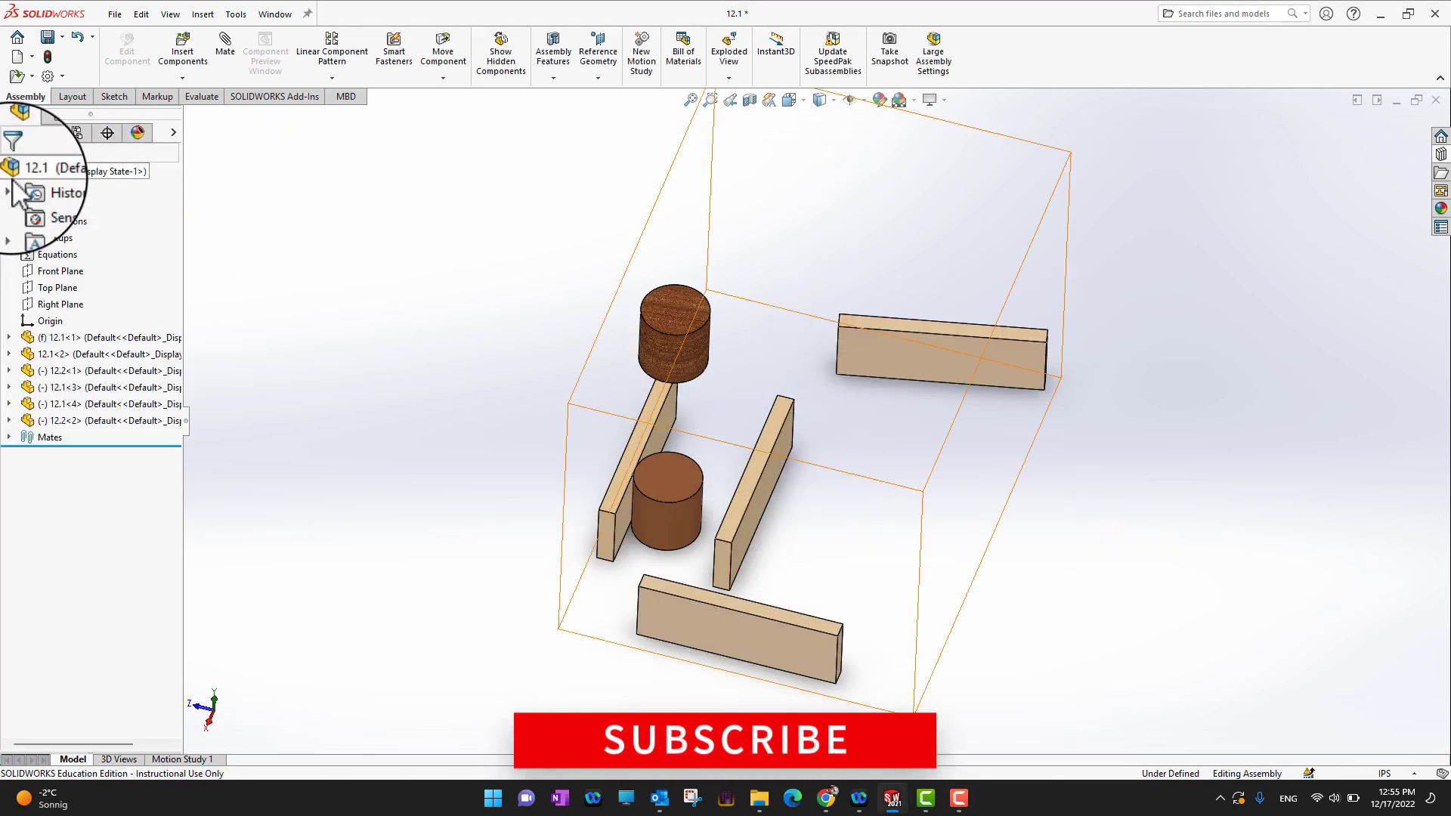
# - Check the constraint status of board 12.1<2> and cylinder 12.2<1> in the assembly's component list
pyautogui.click(759, 460)
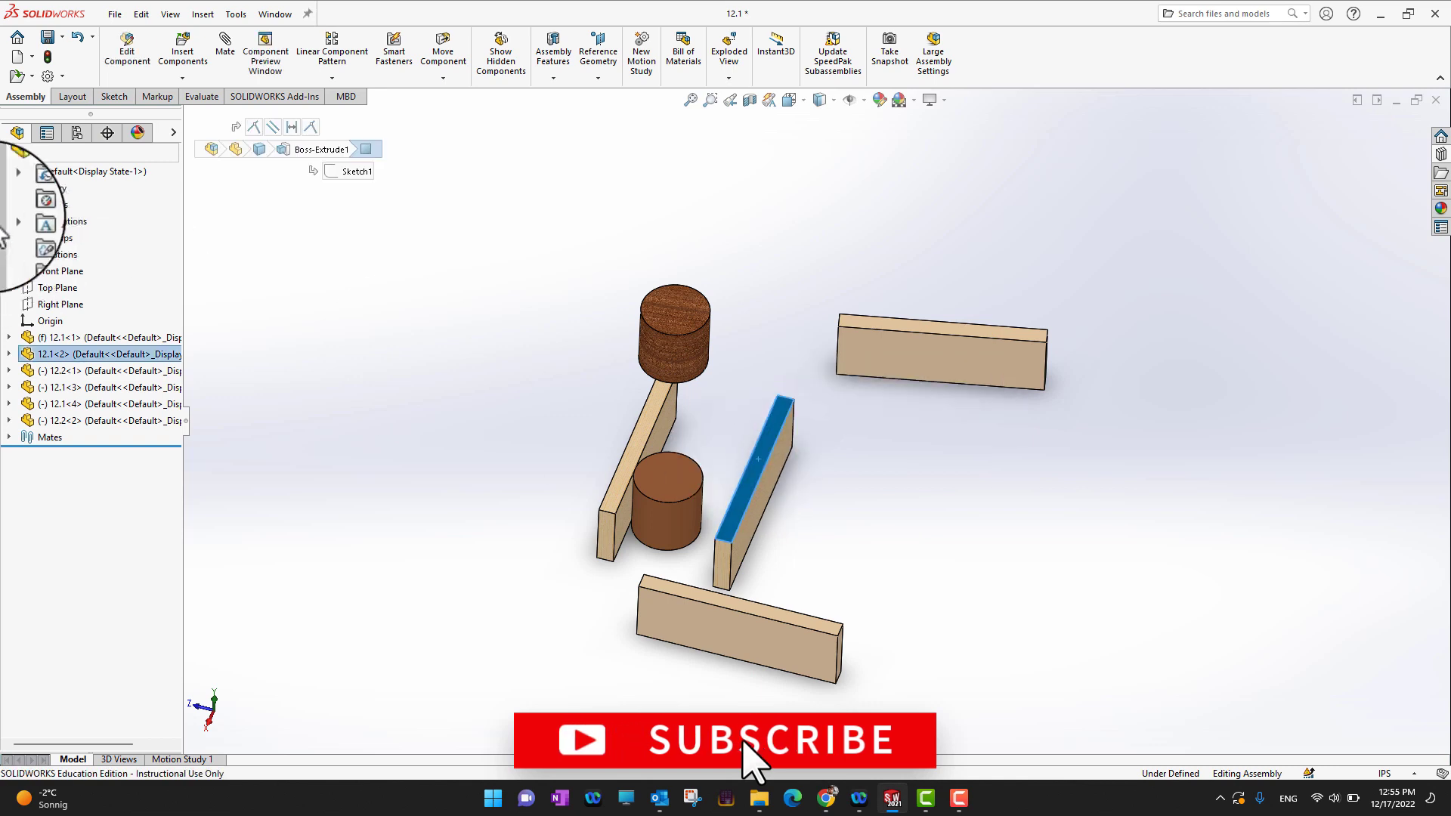
pyautogui.press('Escape')
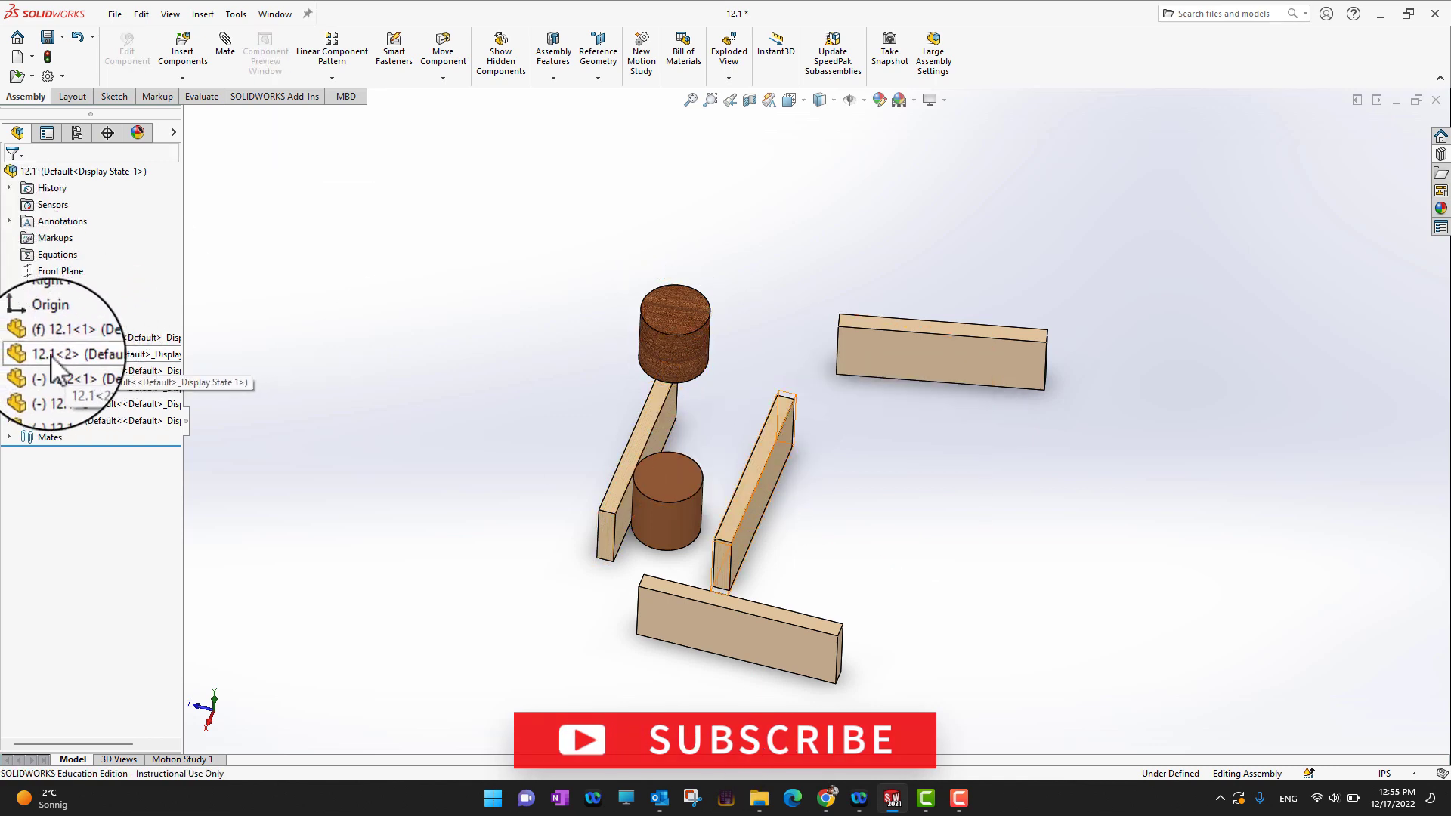
pyautogui.click(52, 354)
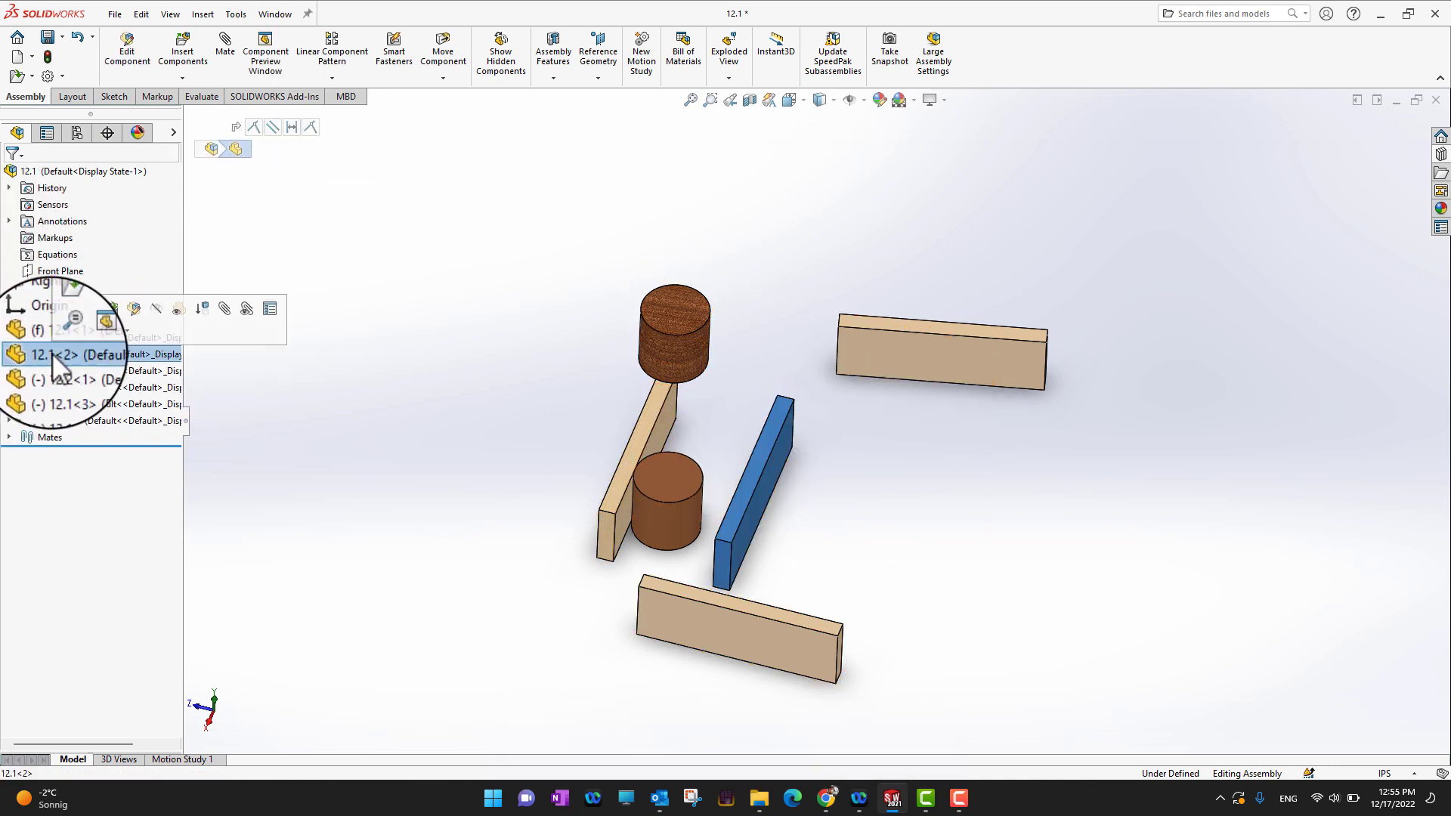
pyautogui.click(52, 354)
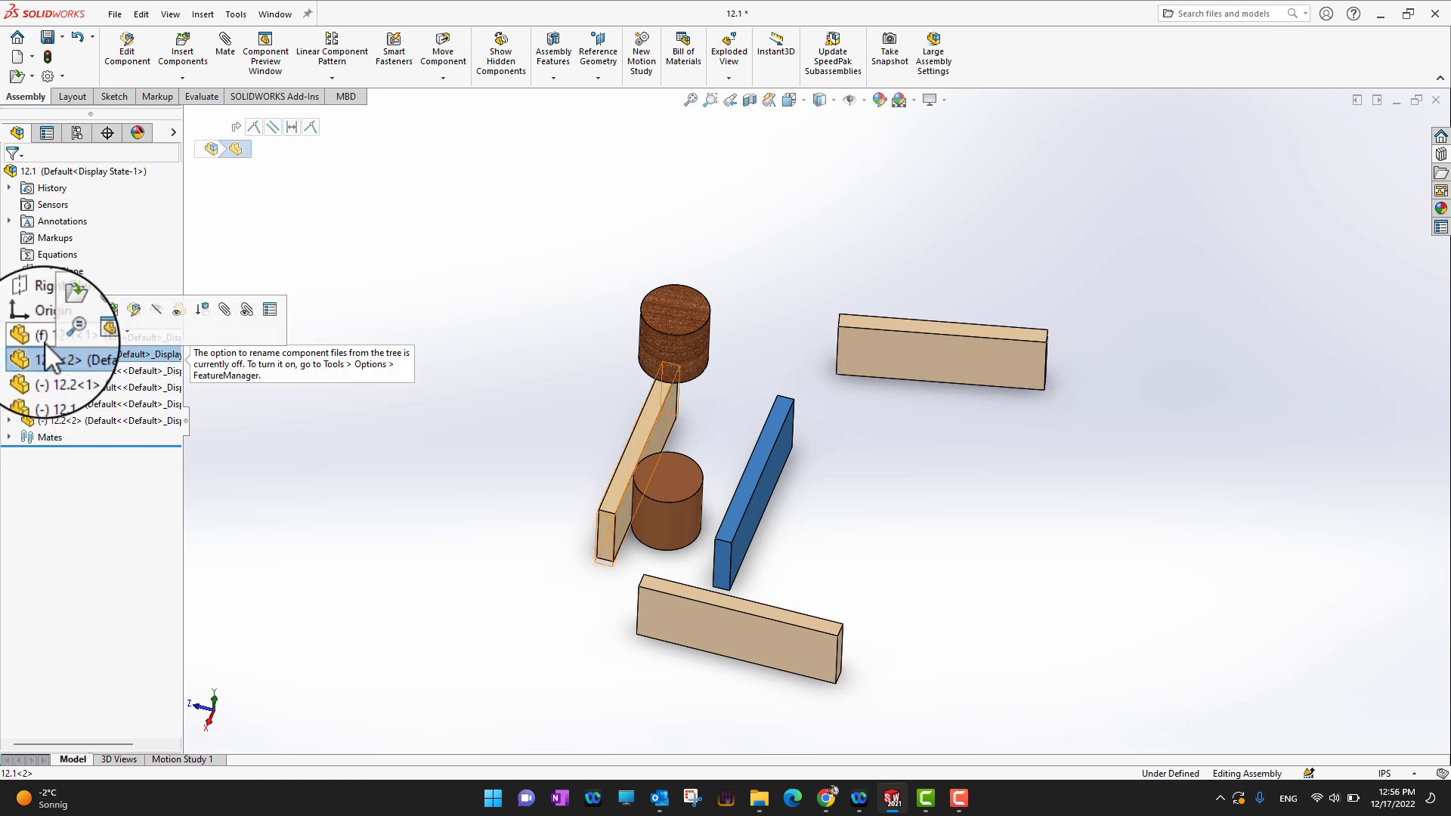
pyautogui.click(56, 371)
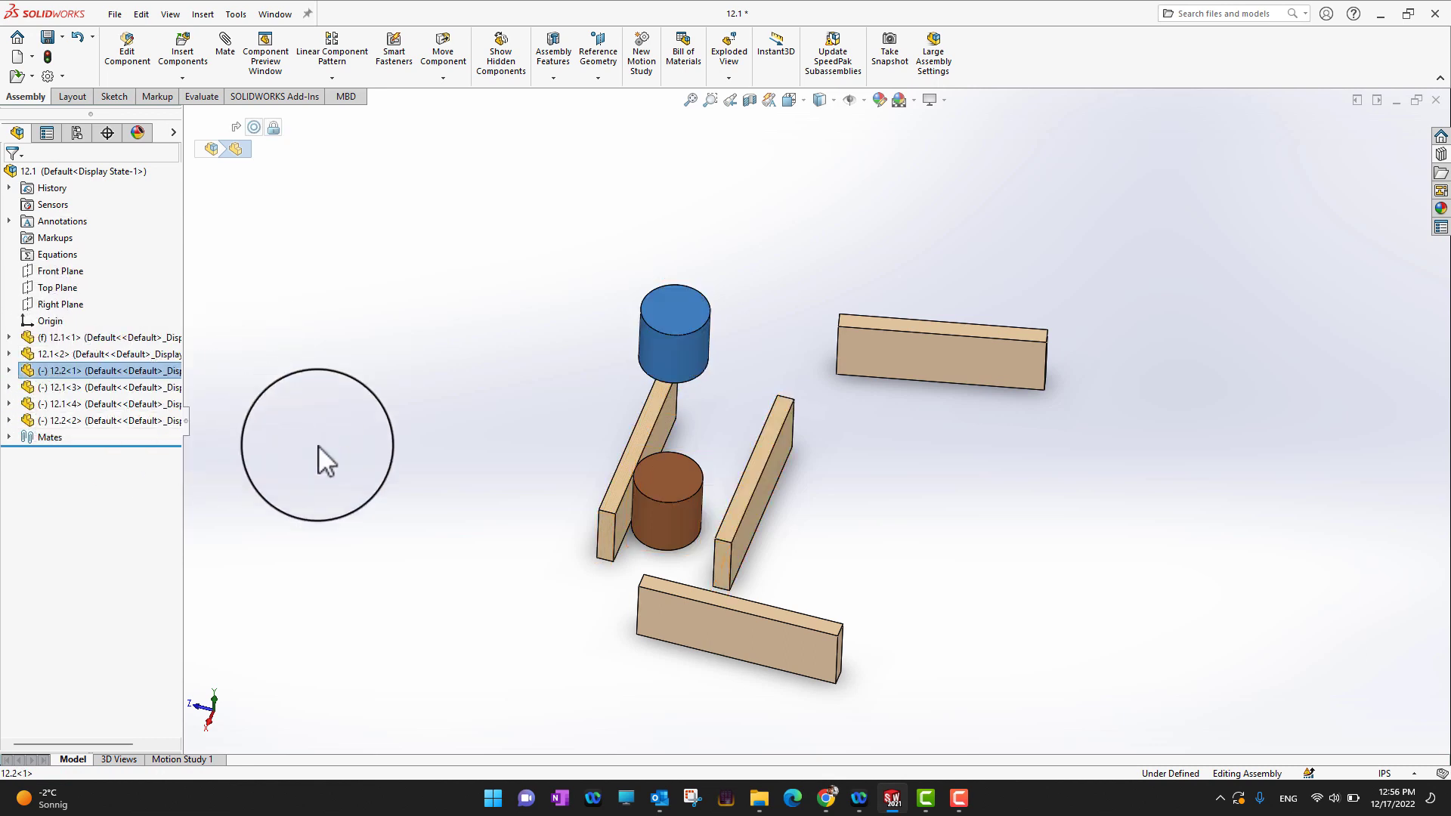
# - Move board 12.1<4> along its free direction and rotate the free board 12.1<3> slightly
pyautogui.click(319, 446)
pyautogui.moveTo(750, 637); pyautogui.dragTo(701, 615)
pyautogui.moveTo(1019, 352); pyautogui.dragTo(1013, 385, button='right')
pyautogui.click(428, 289)
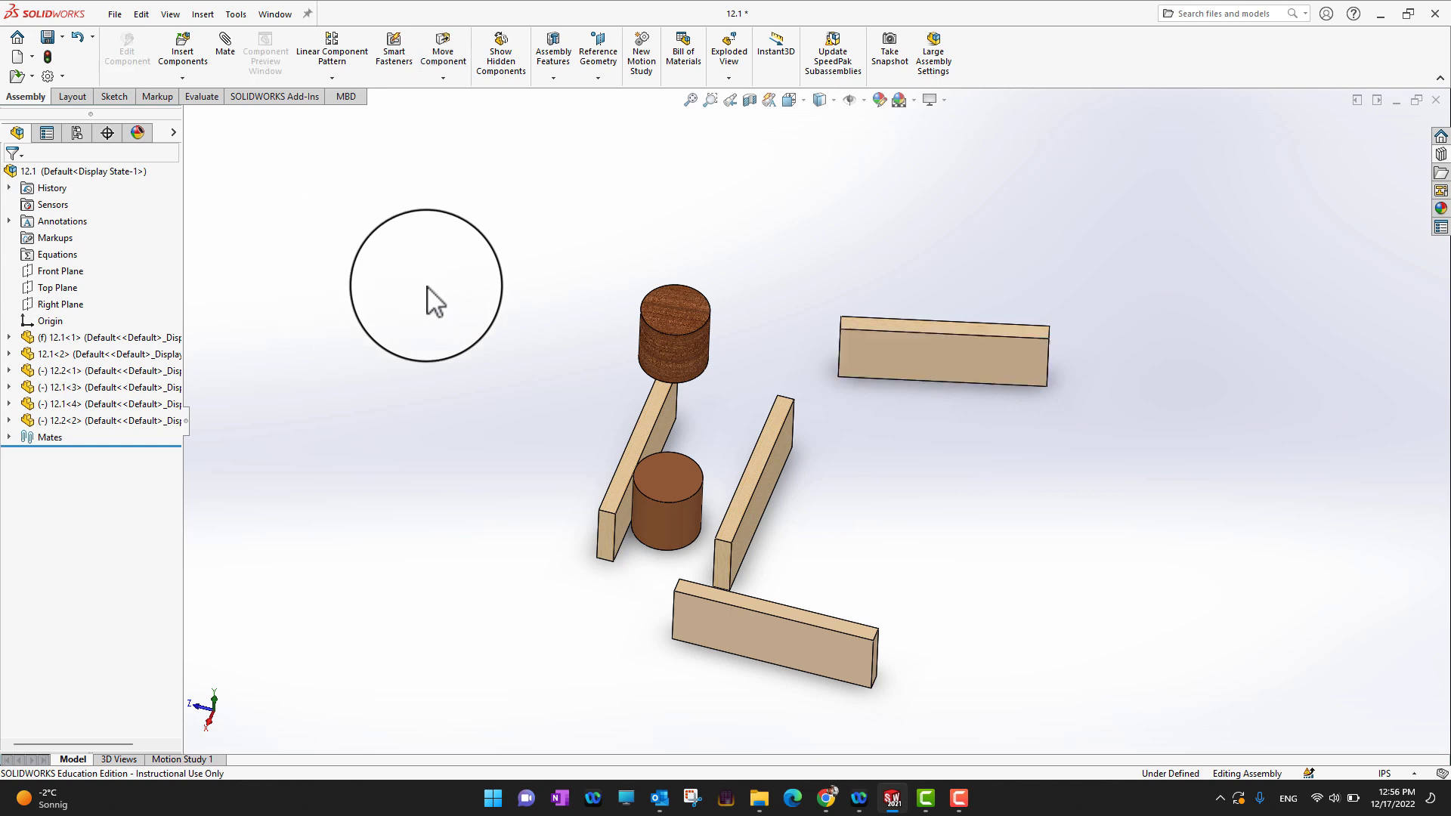
# - Make the front vertical edge of board 12.1<3> coincident with that of board 12.1<2>, and swing board 12.1<3> about it as a test
pyautogui.click(229, 46)
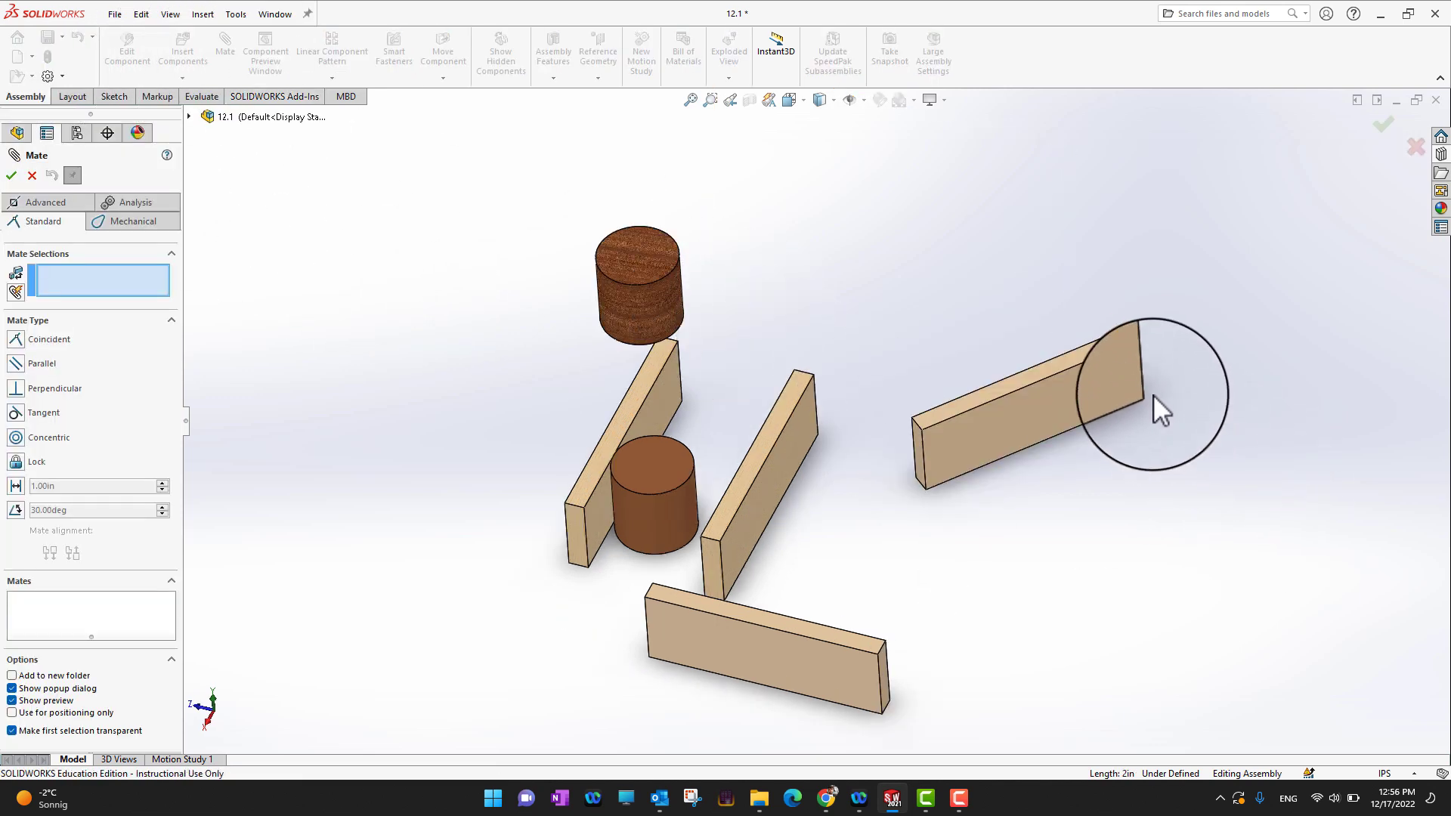
pyautogui.moveTo(1114, 387); pyautogui.dragTo(1150, 429, button='right')
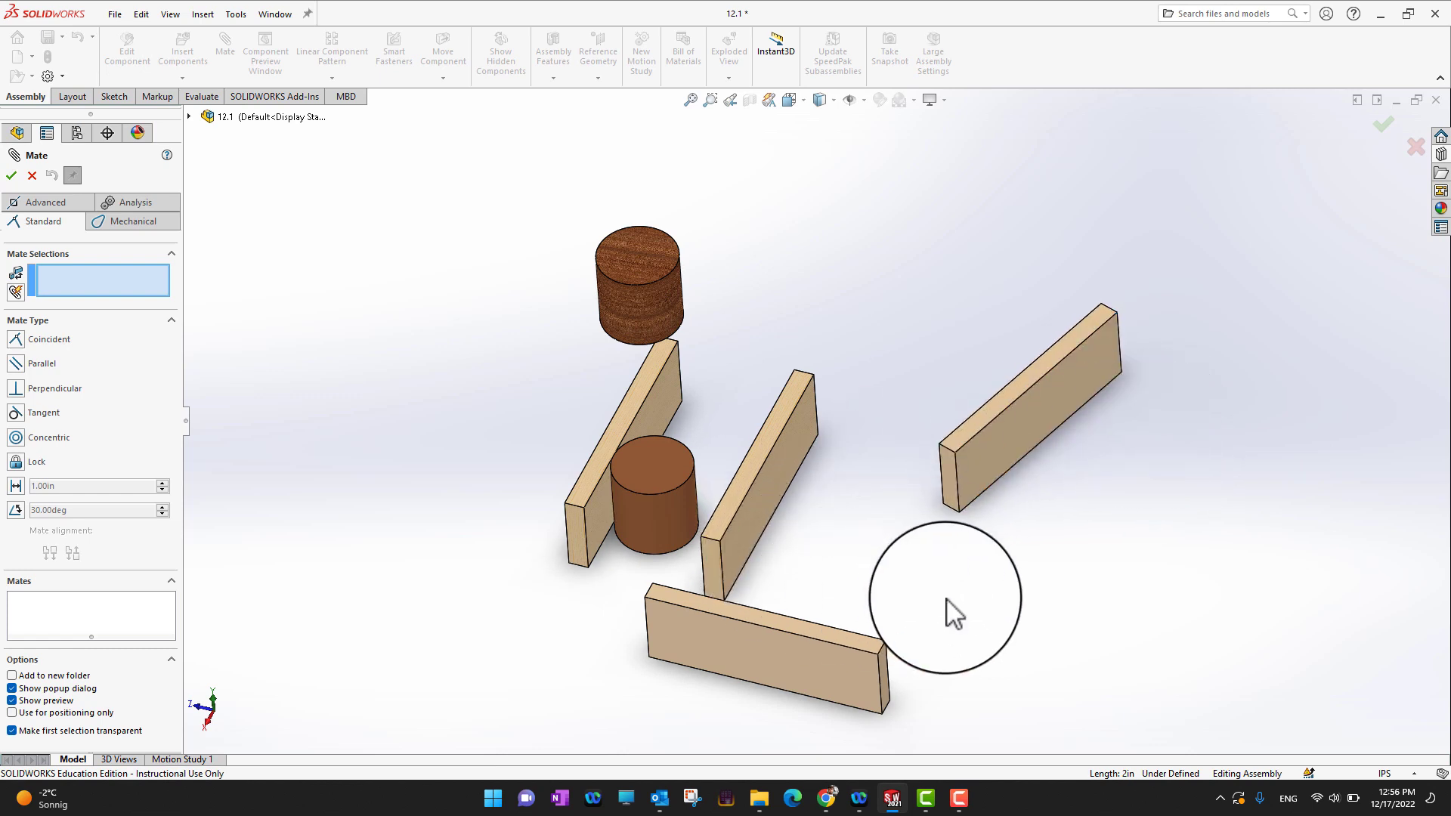
pyautogui.click(720, 555)
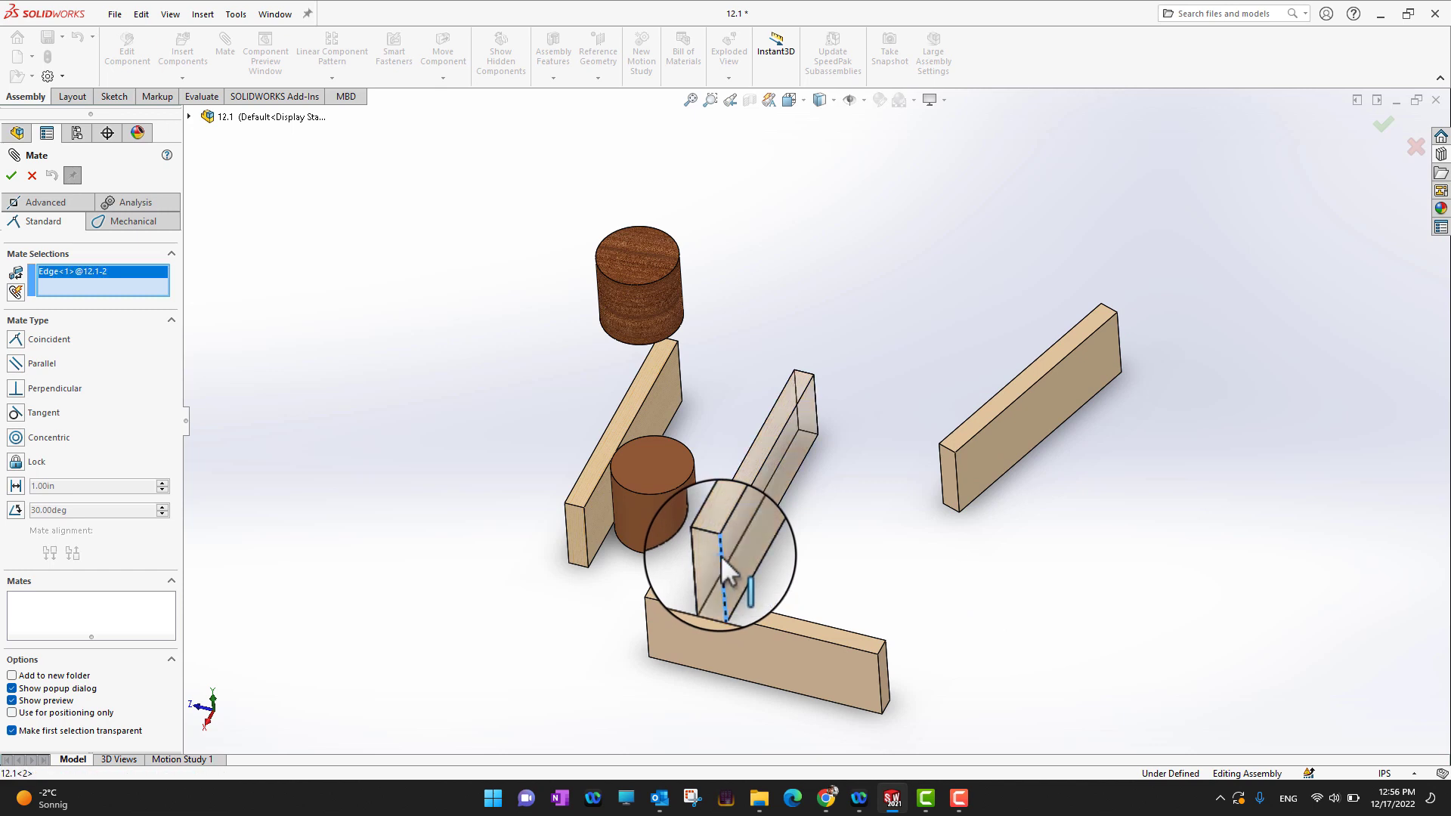
pyautogui.click(942, 464)
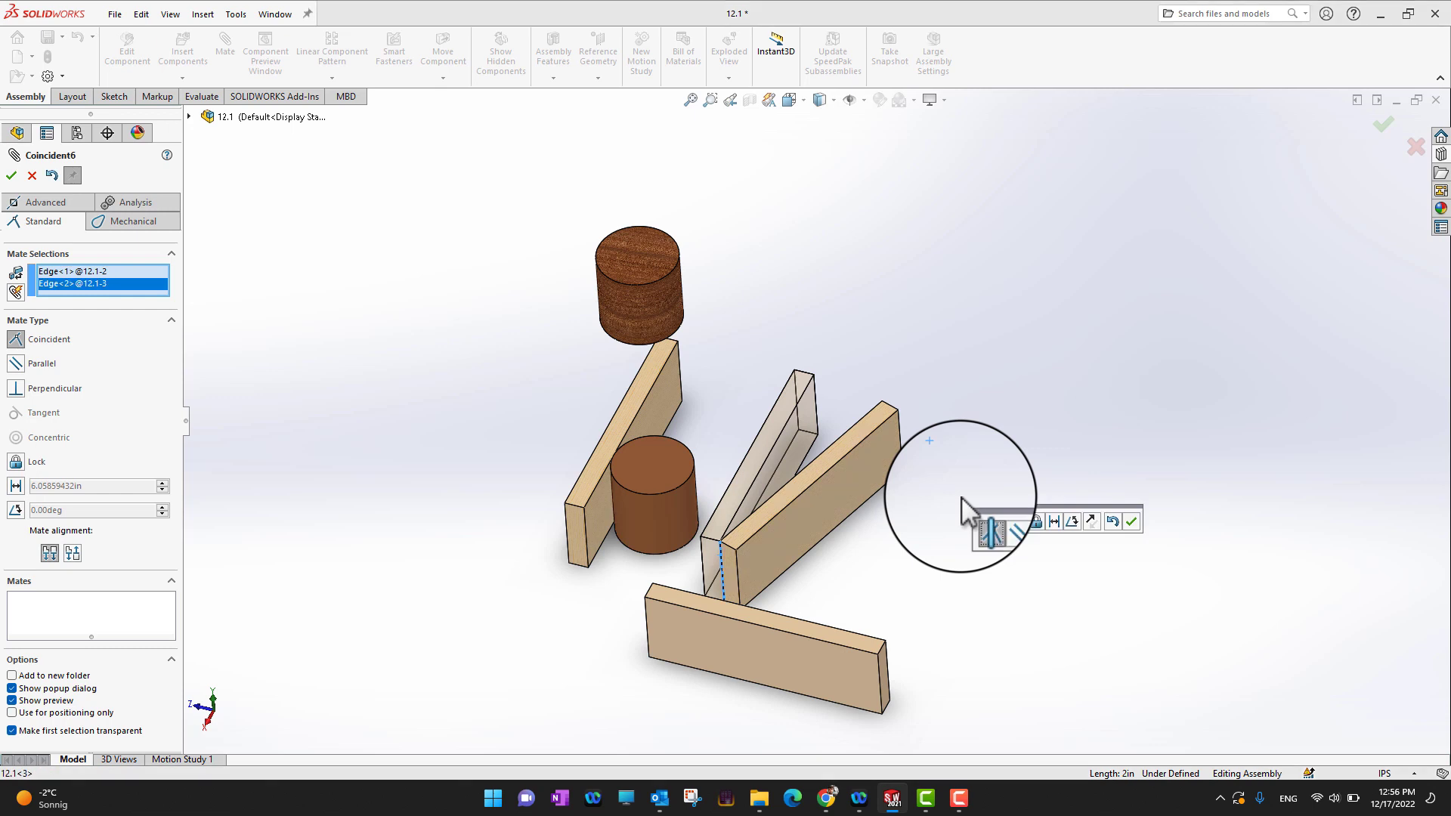
pyautogui.click(11, 176)
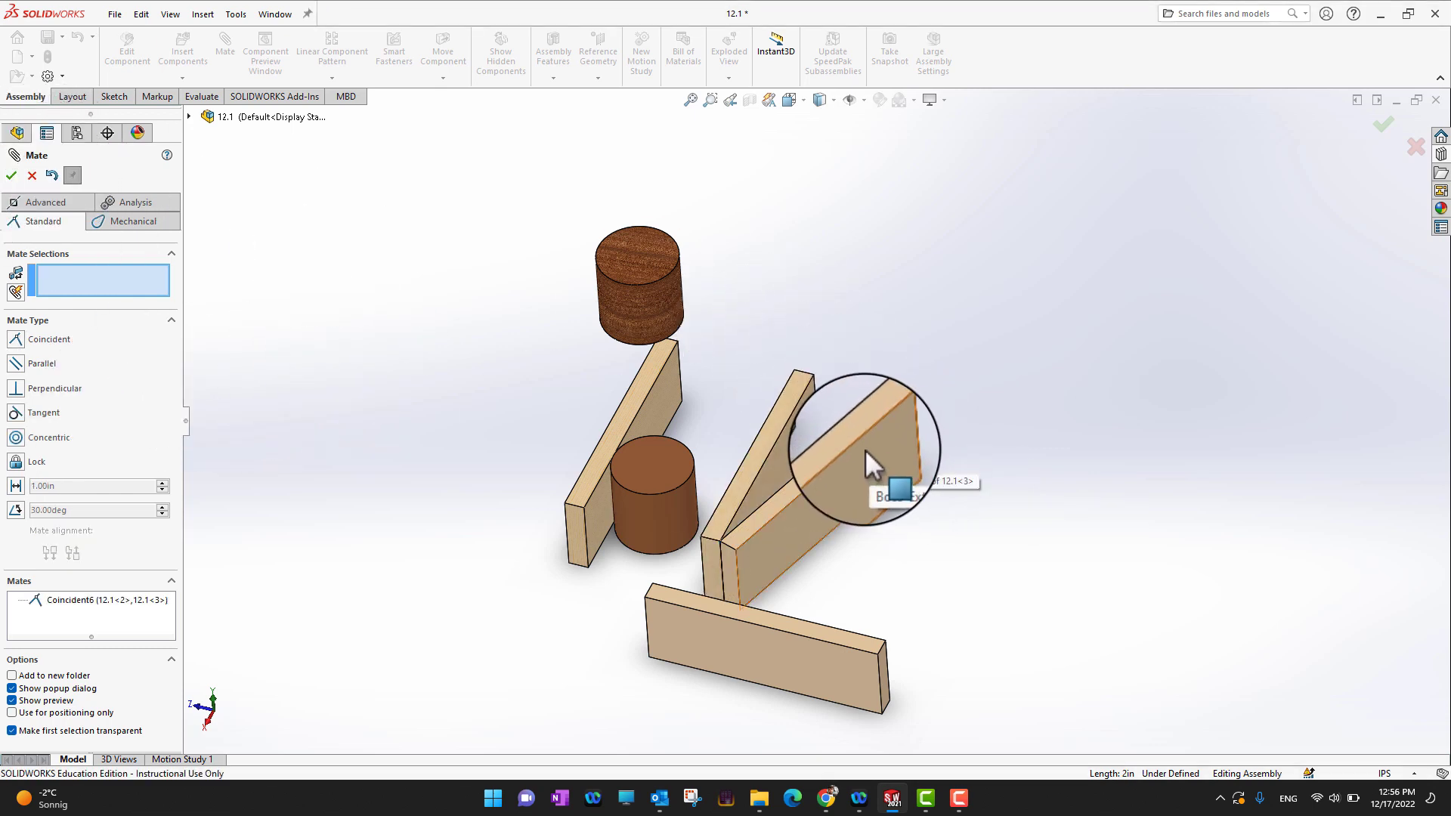
pyautogui.moveTo(865, 449); pyautogui.dragTo(940, 576)
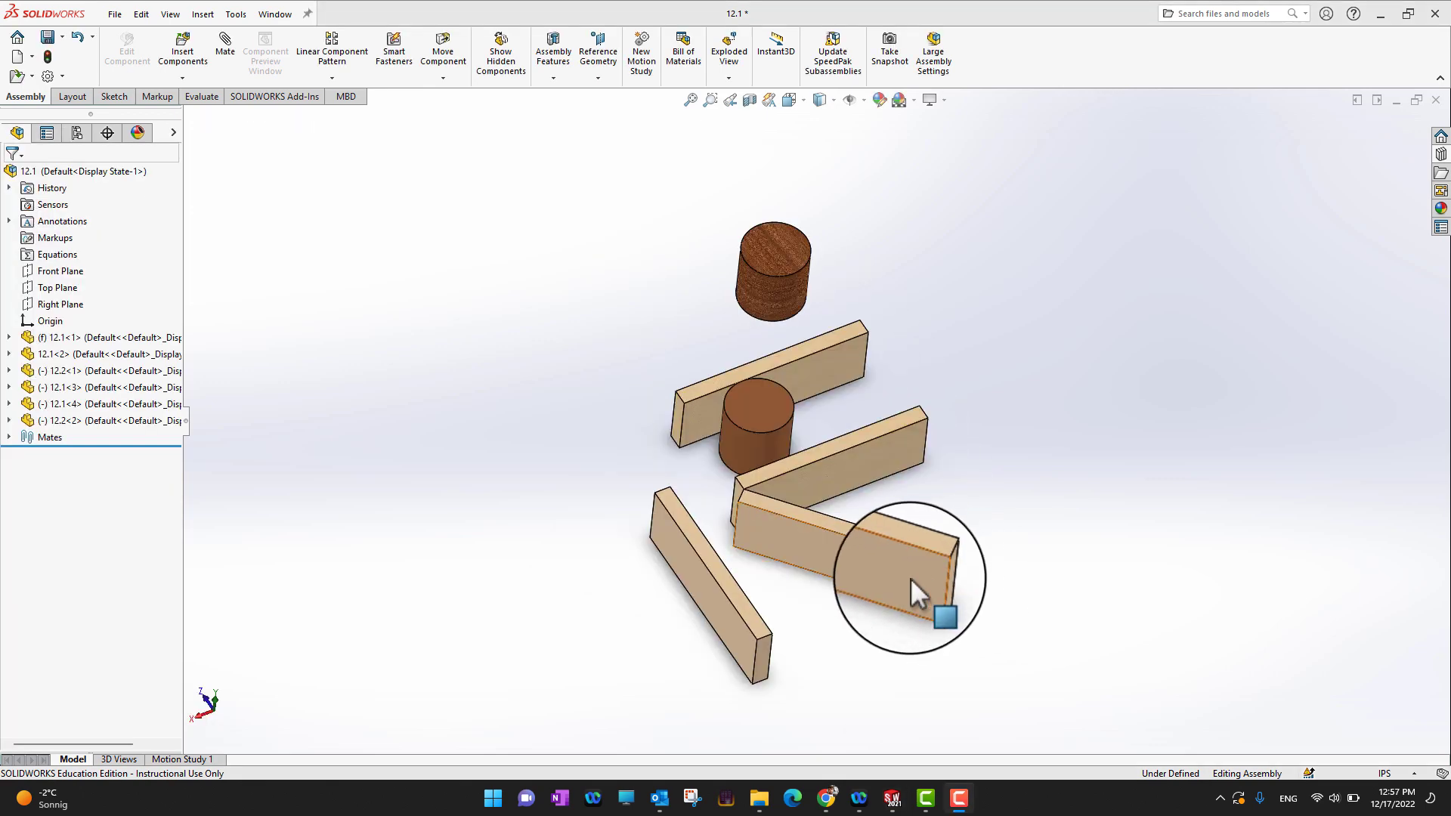
pyautogui.moveTo(910, 578); pyautogui.dragTo(913, 647)
# - Add a 30° Angle mate between the facing side faces of boards 12.1<2> and 12.1<3>, and finish mating
pyautogui.moveTo(985, 648); pyautogui.dragTo(808, 731, button='middle')
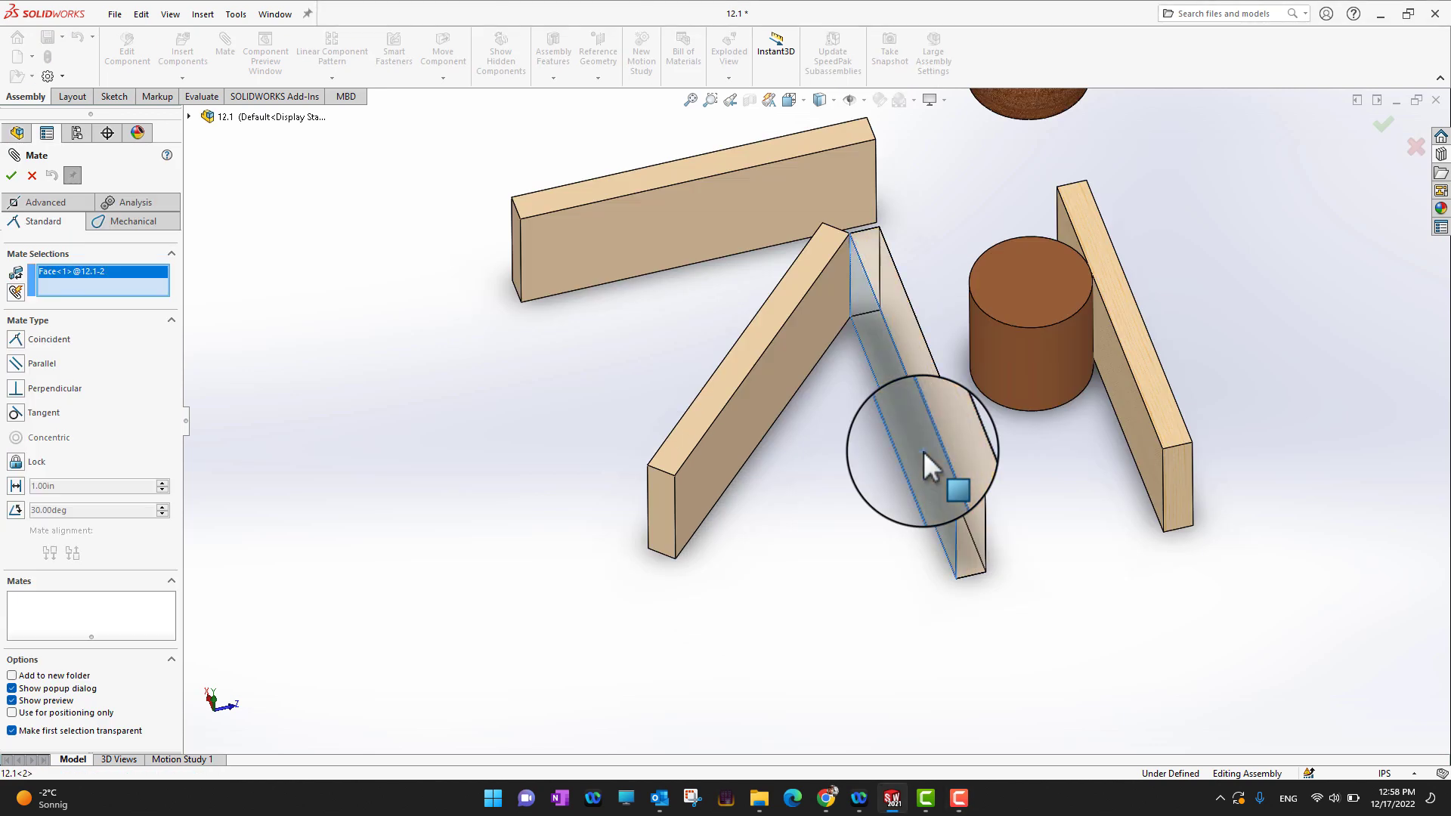
pyautogui.click(733, 449)
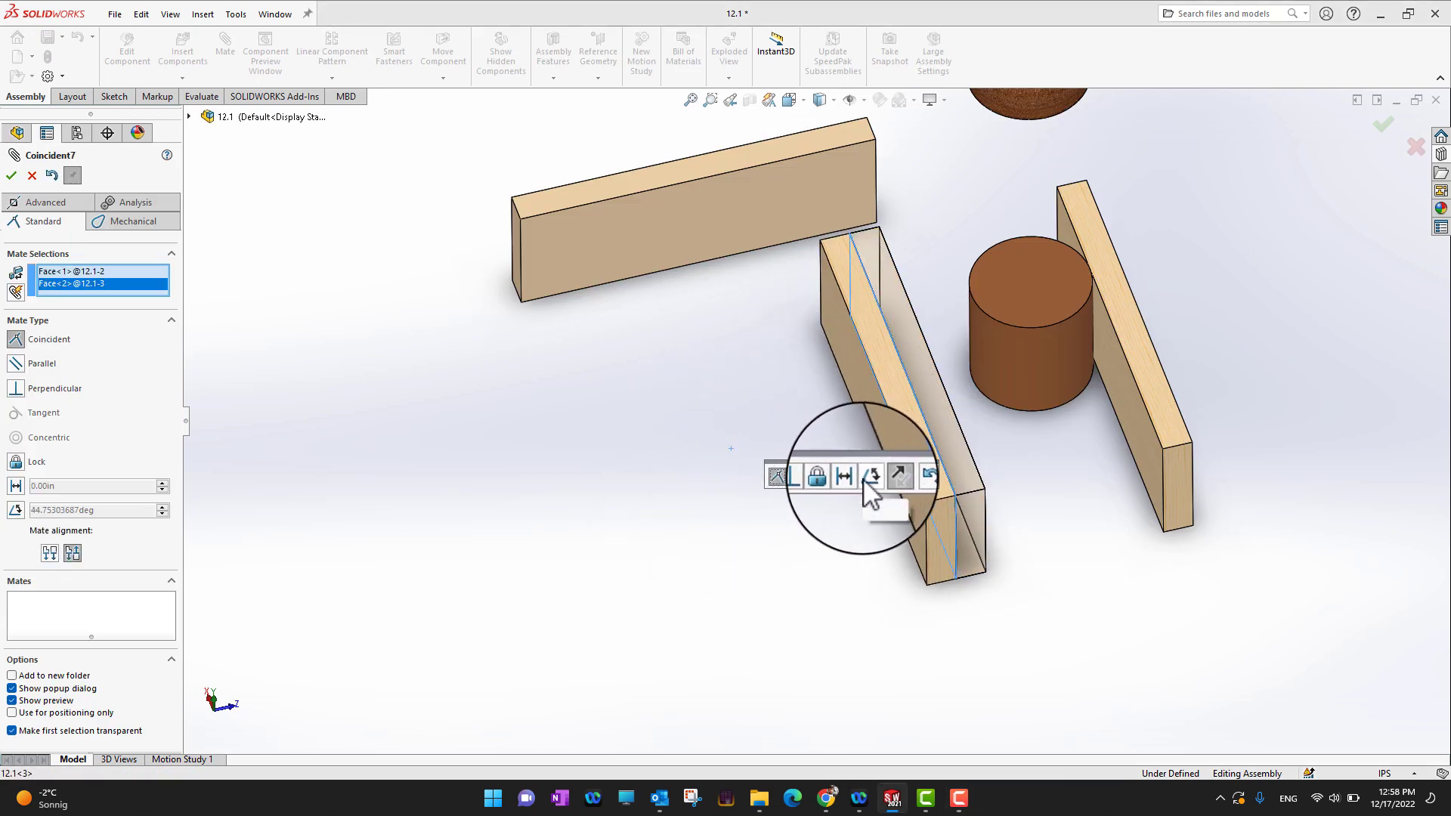
pyautogui.click(869, 478)
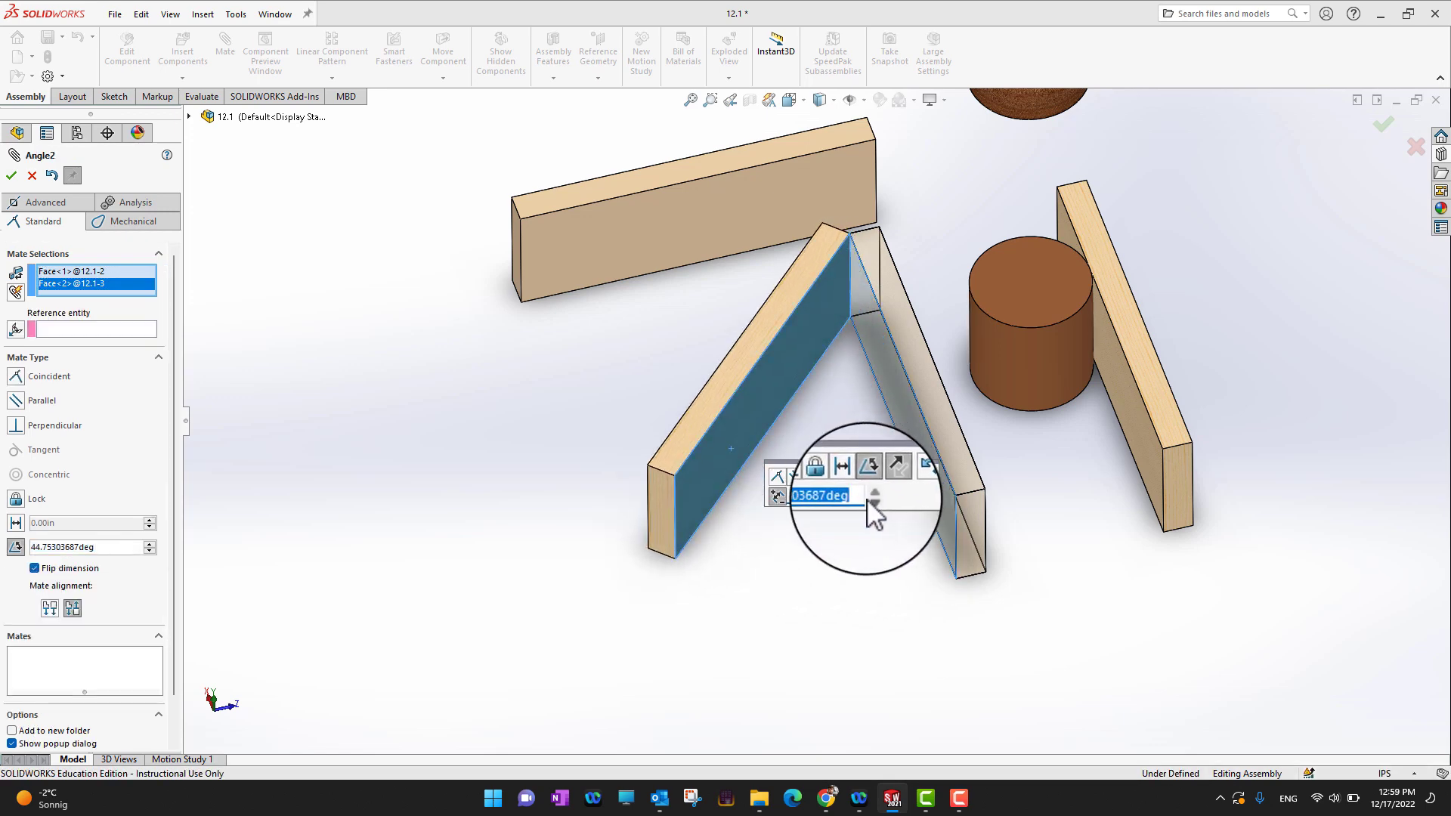
pyautogui.press('BackSpace')
pyautogui.write('30')
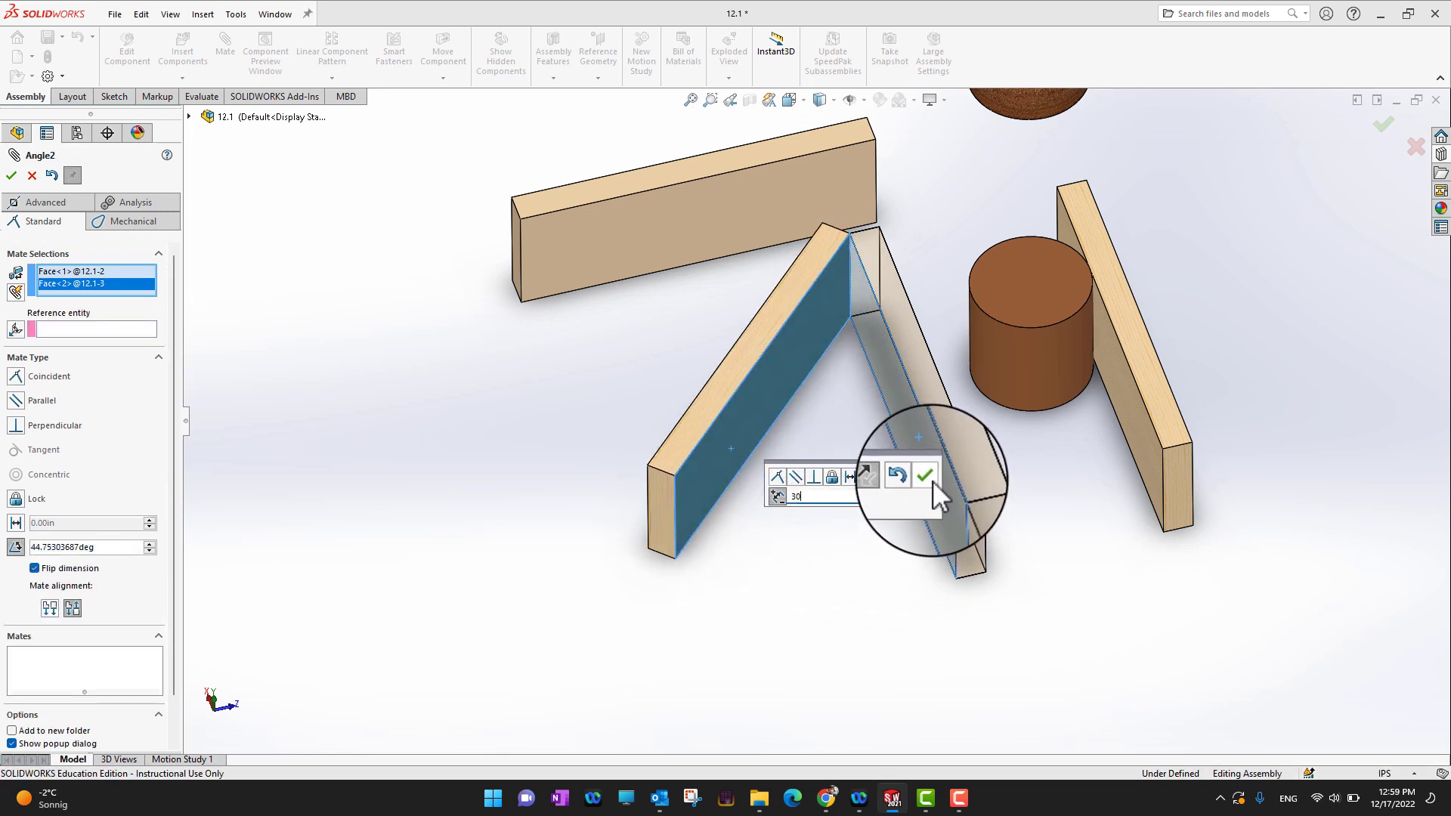
pyautogui.click(933, 481)
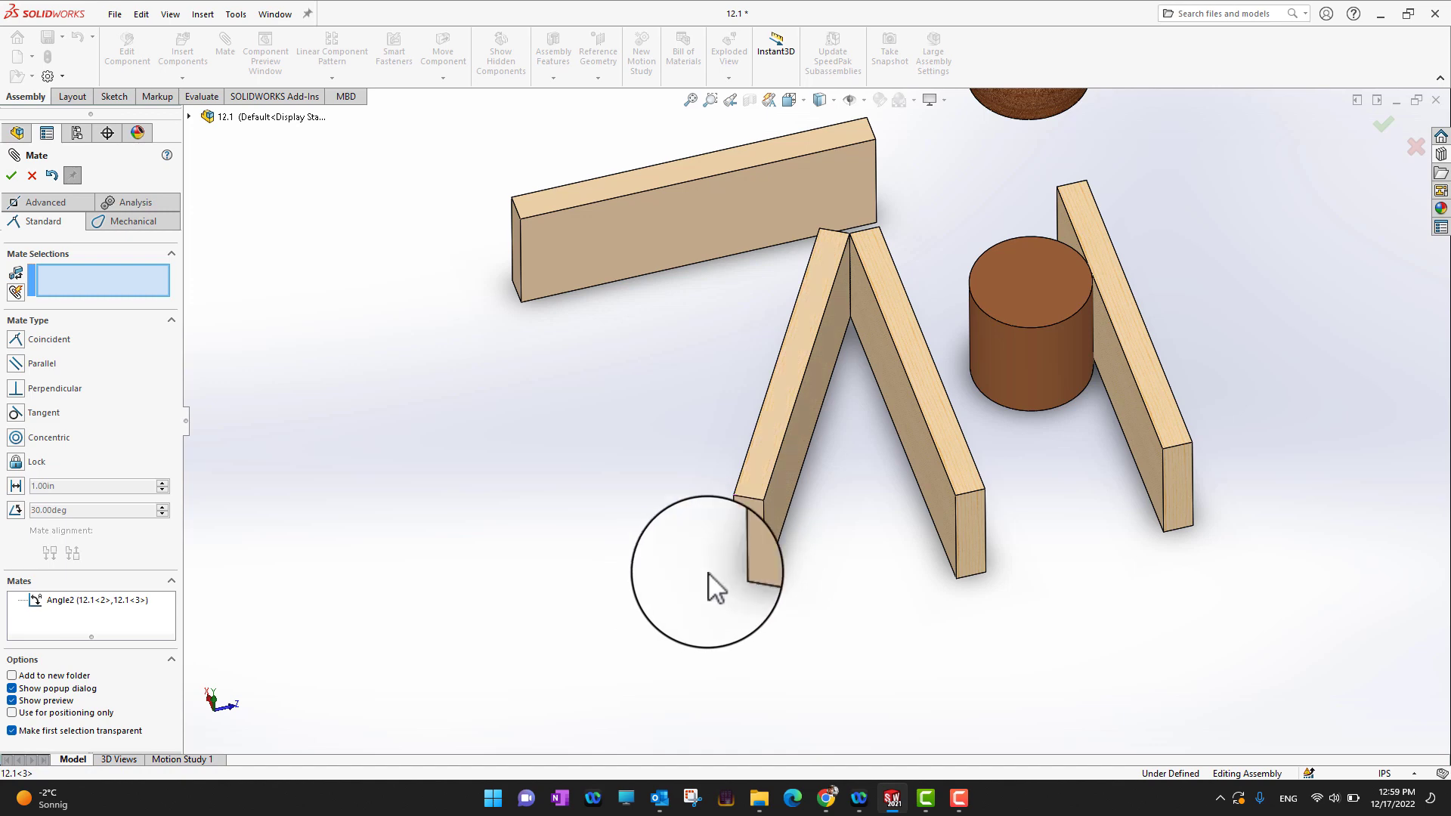
pyautogui.scroll(3, 639, 542)
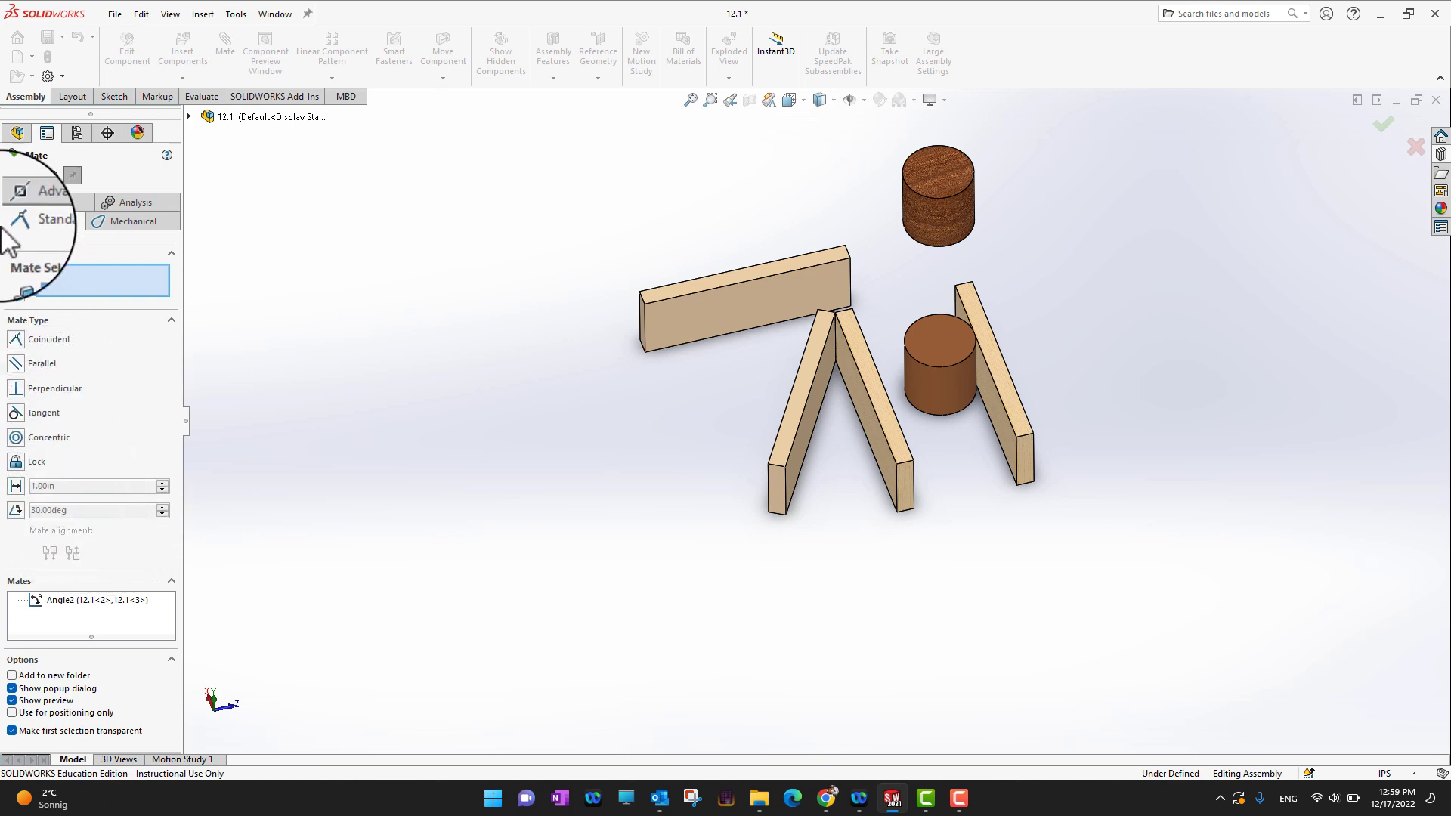
pyautogui.click(11, 175)
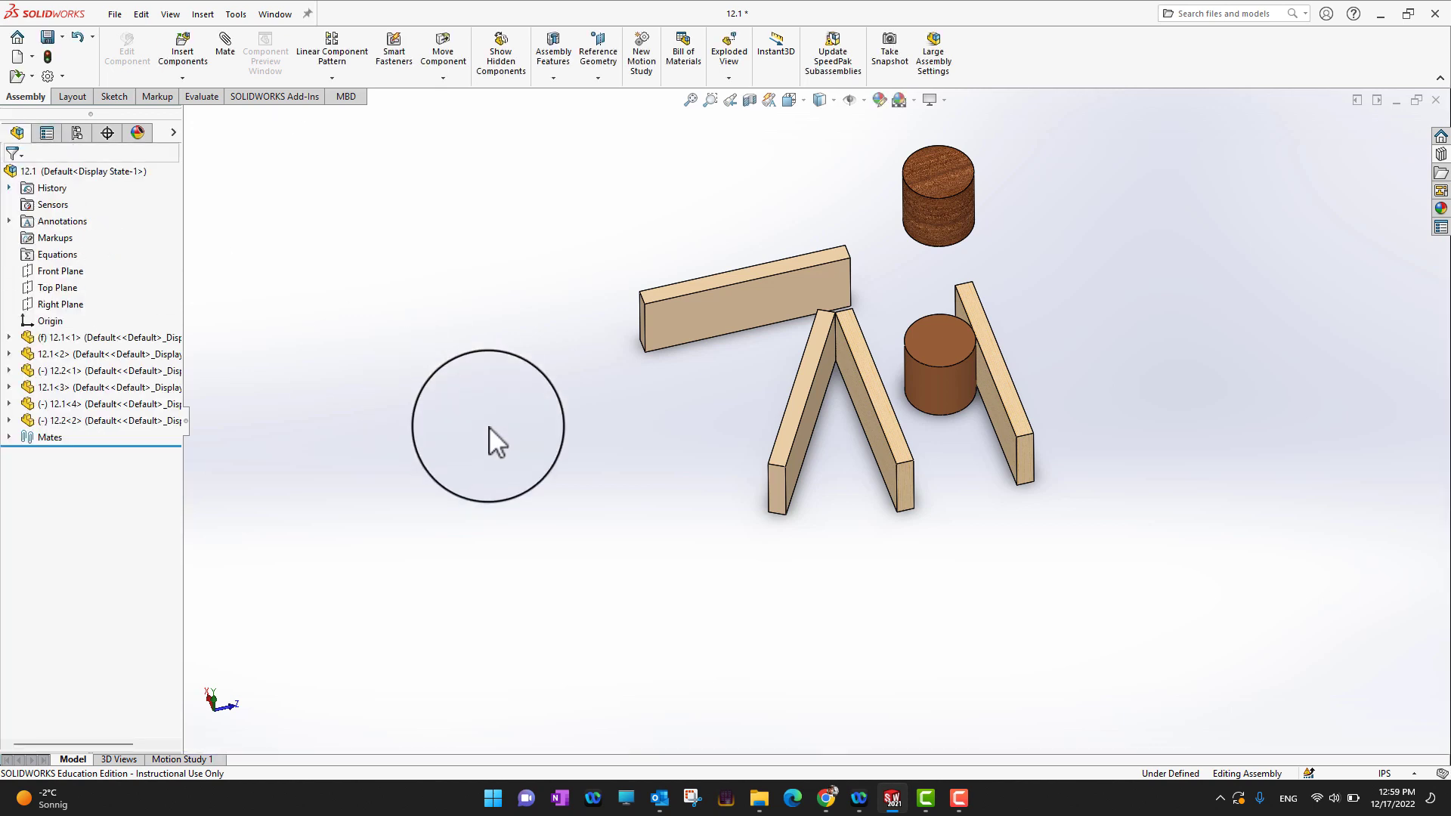
# - Expand the assembly's list of mates and examine the delete and edit options available for the Coincident1 mate
pyautogui.click(9, 438)
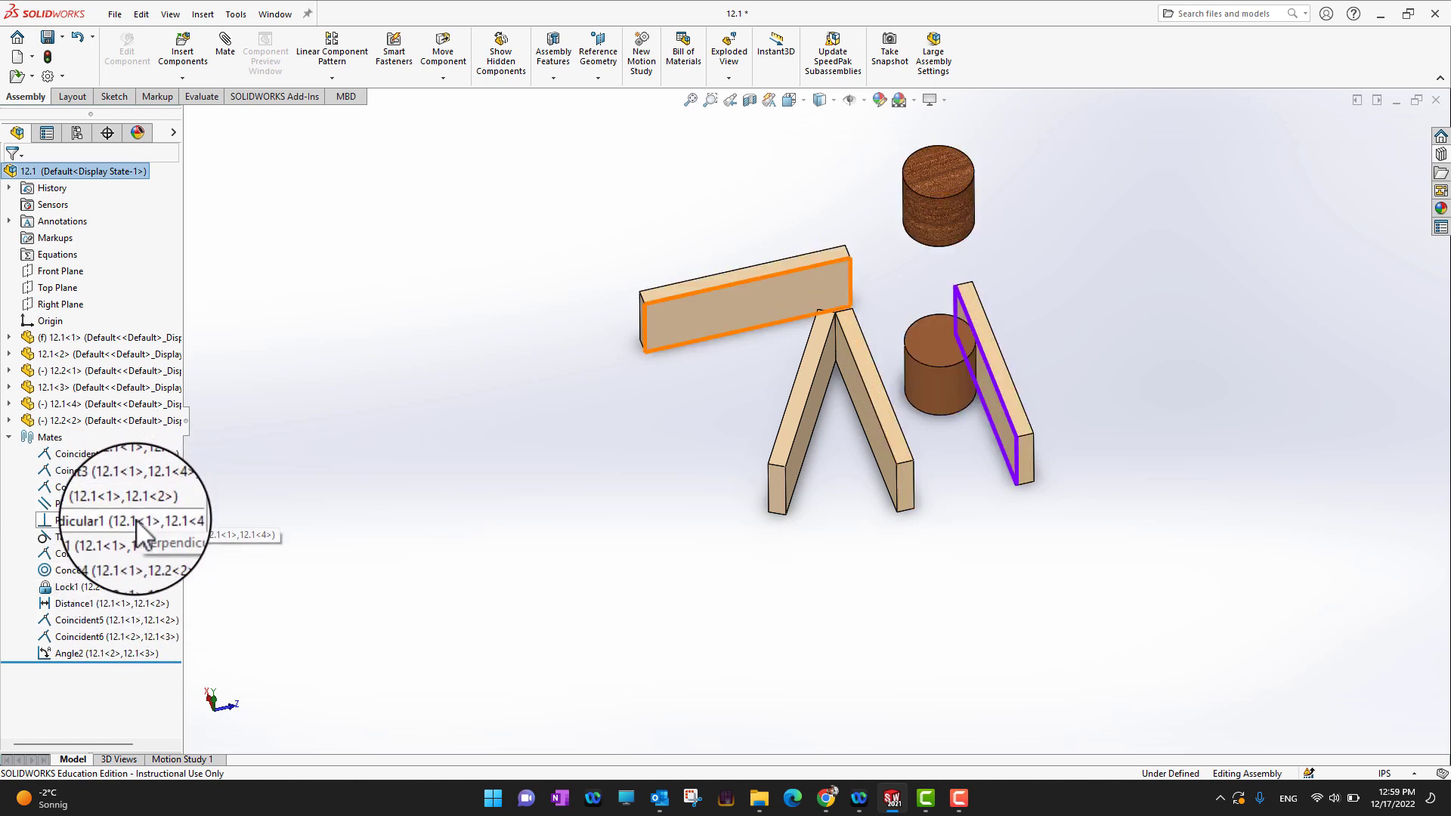
pyautogui.rightClick(104, 457)
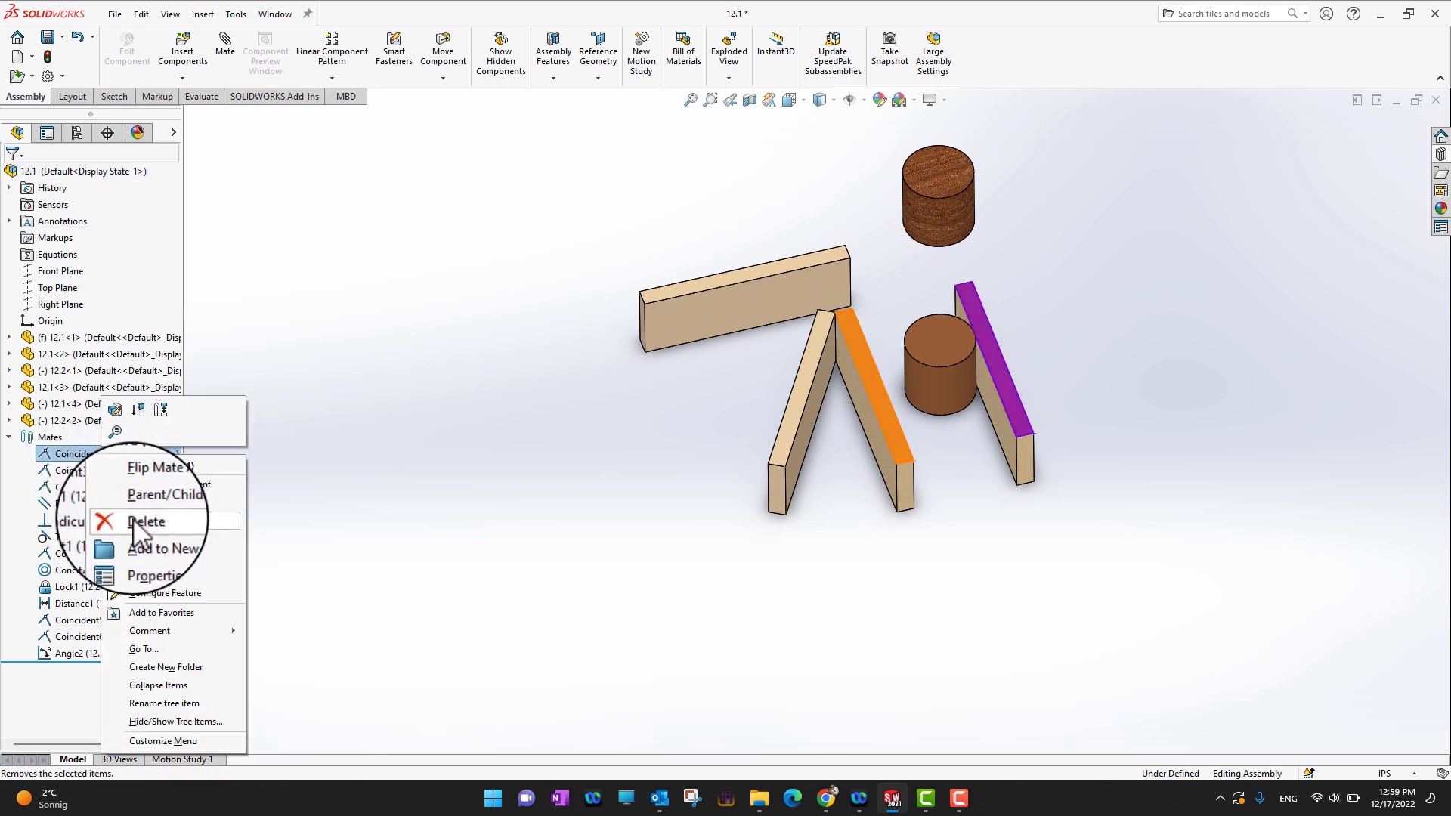
pyautogui.click(361, 505)
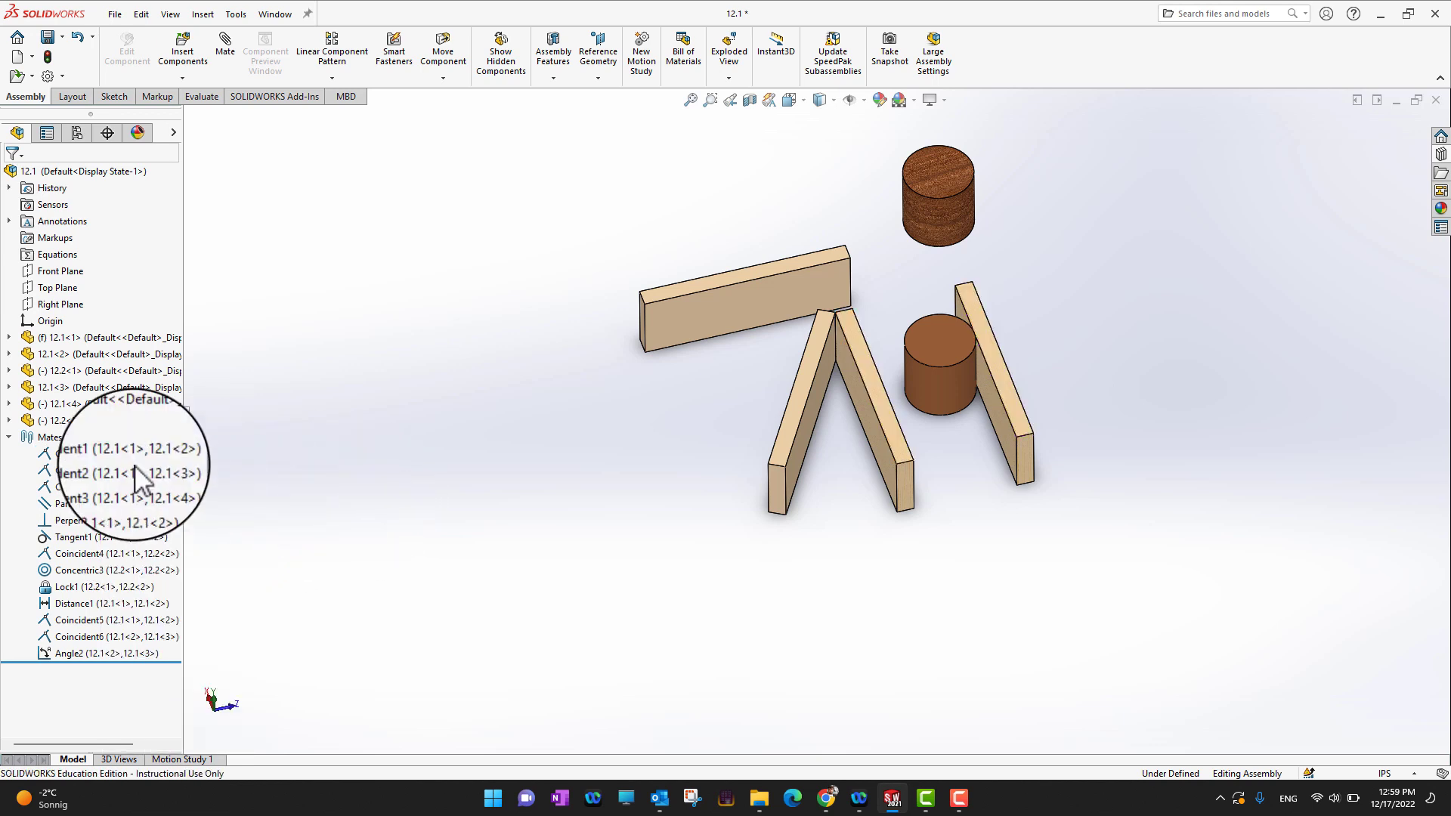
pyautogui.click(56, 453)
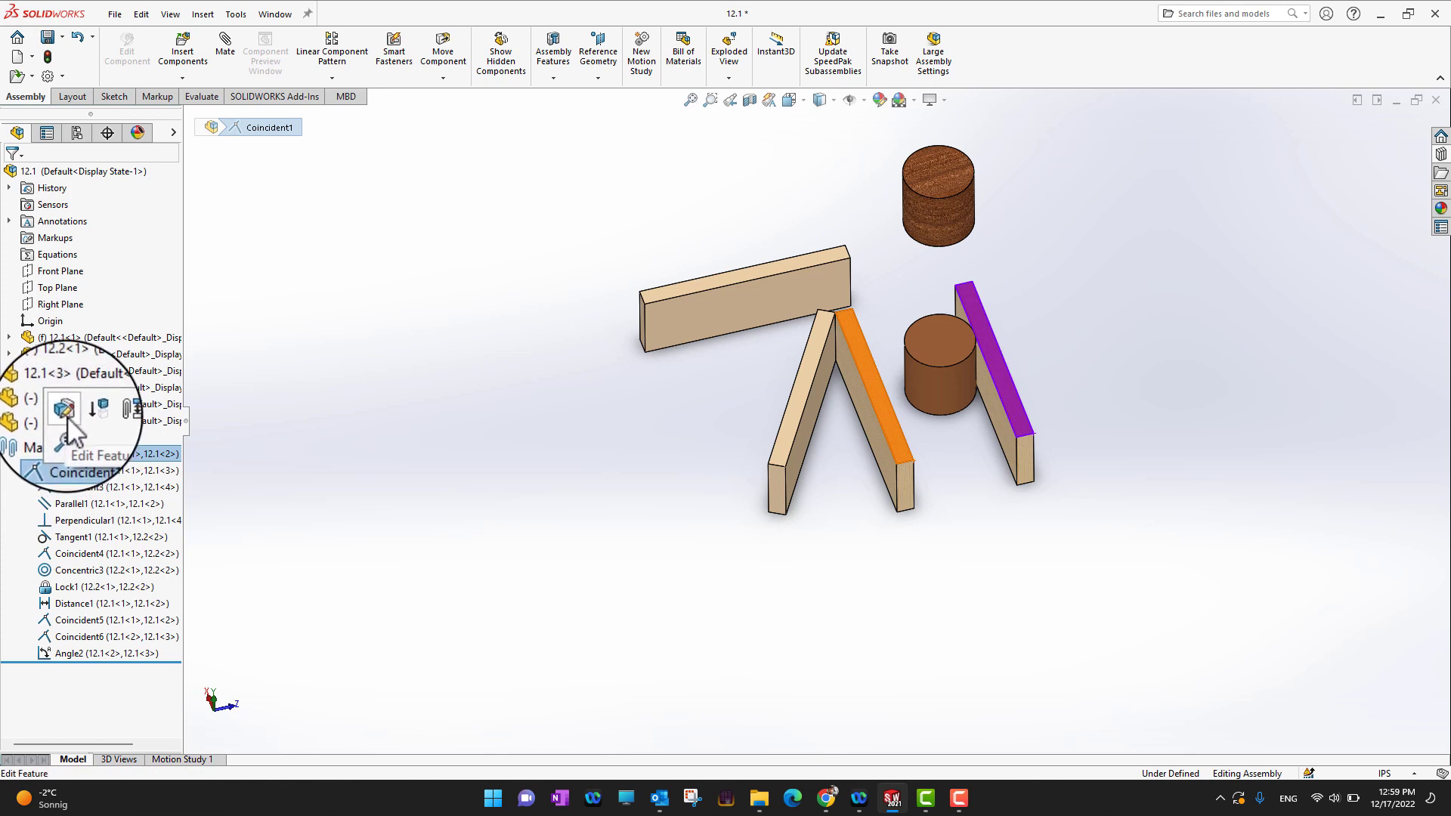
pyautogui.click(361, 483)
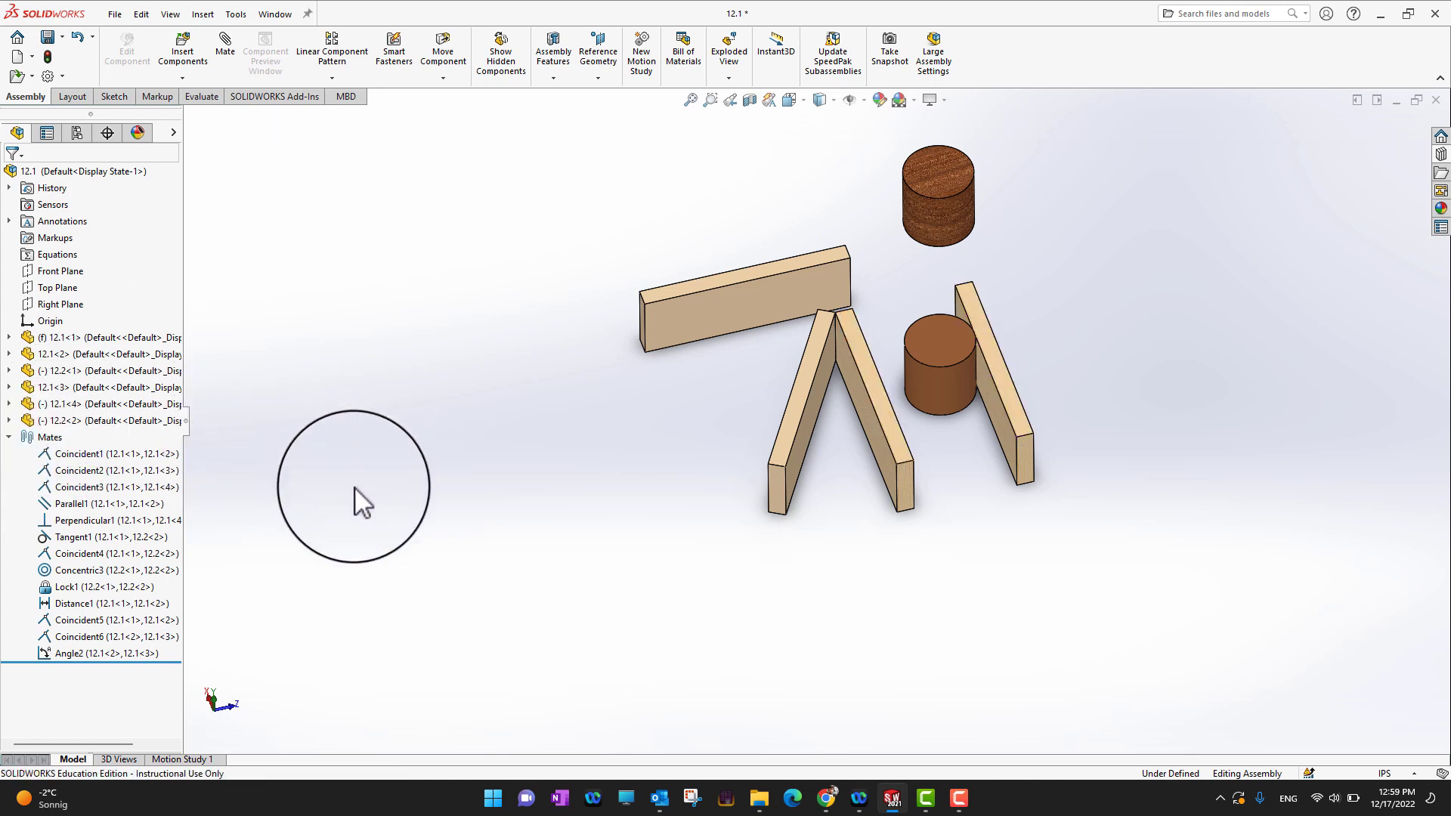